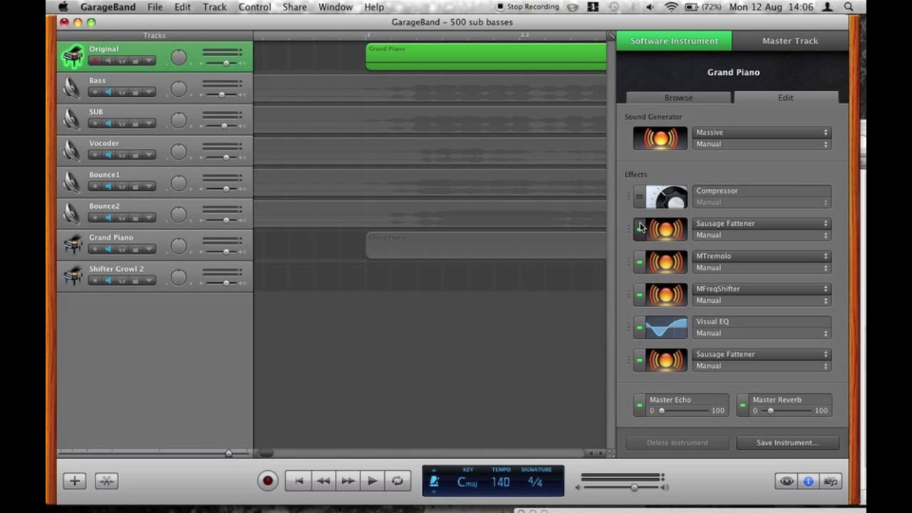
- Turn off the MTremolo, MFreqShifter, Visual EQ and second Sausage Fattener effects on the Original track
{"action": "left_click", "coordinate": [639, 262]}
{"action": "left_click", "coordinate": [639, 294]}
{"action": "left_click", "coordinate": [639, 328]}
{"action": "left_click", "coordinate": [639, 359]}
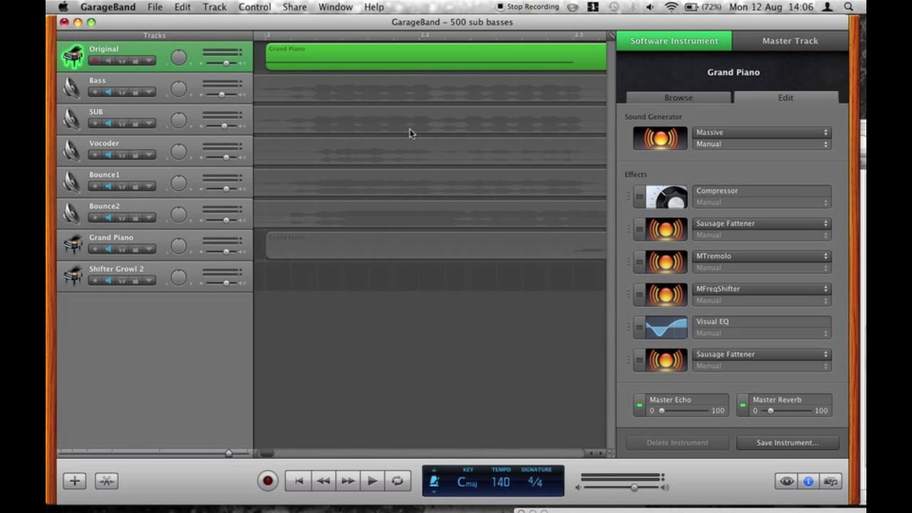
- Turn both Sausage Fatteners, MTremolo, MFreqShifter and Visual EQ back on for the Original track
{"action": "left_click", "coordinate": [639, 230]}
{"action": "left_click", "coordinate": [640, 262]}
{"action": "left_click", "coordinate": [639, 294]}
{"action": "left_click", "coordinate": [639, 326]}
{"action": "left_click", "coordinate": [640, 365]}
- Open the Massive synth of the Original track and move its window so the synth controls are in view
{"action": "left_click", "coordinate": [662, 139]}
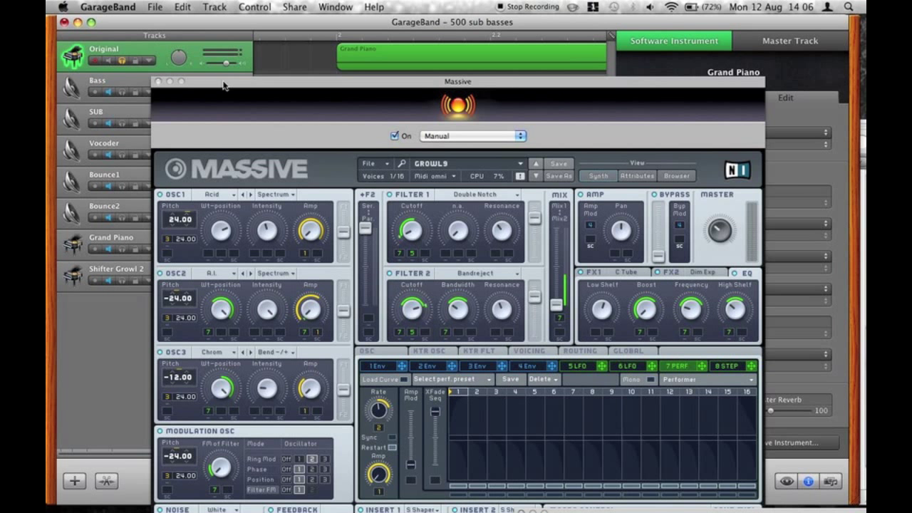
{"action": "left_click_drag", "start_coordinate": [191, 124], "coordinate": [373, 62]}
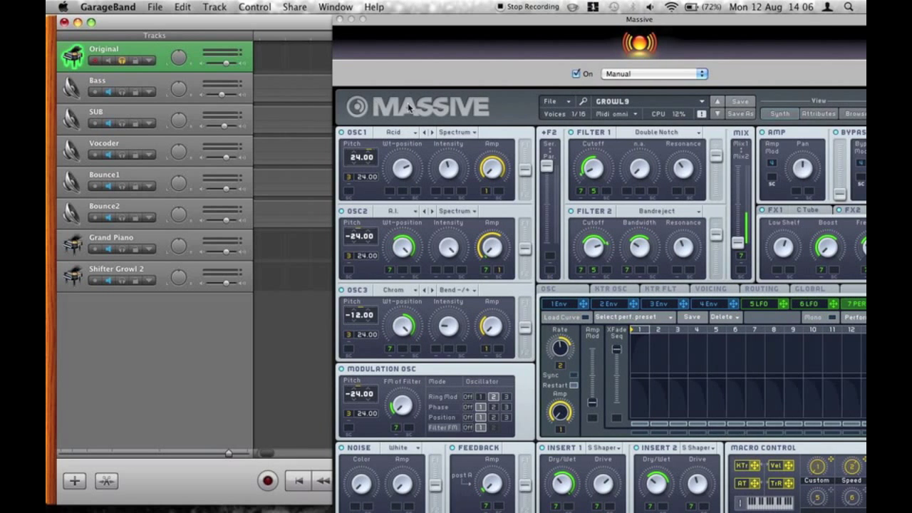
{"action": "left_click_drag", "start_coordinate": [446, 22], "coordinate": [319, 20]}
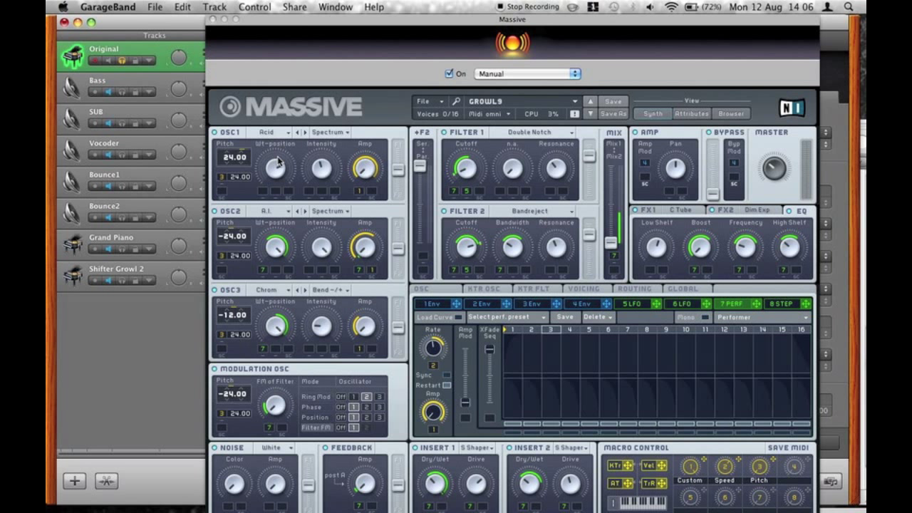
- Show the modulation oscillator's Phase setting and choose Bend -/+ as OSC3's wavetable mode
{"action": "left_click", "coordinate": [317, 407]}
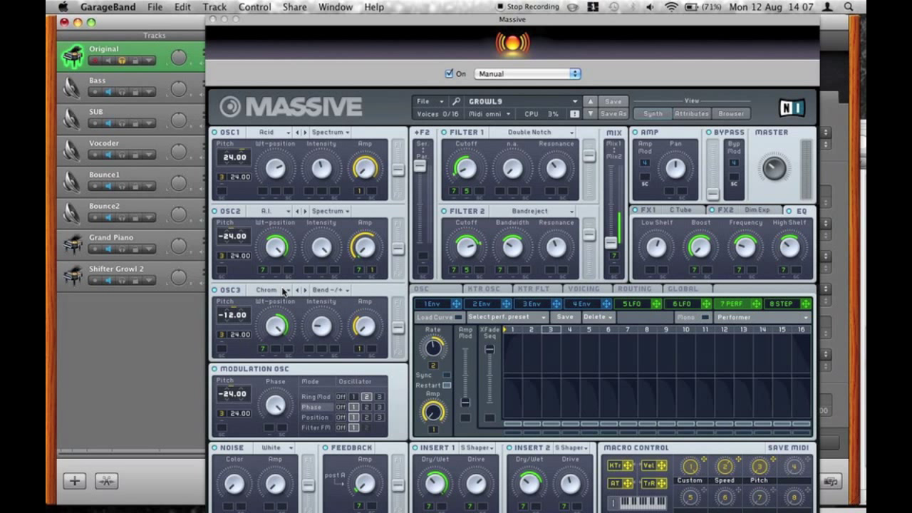
{"action": "left_click", "coordinate": [326, 290]}
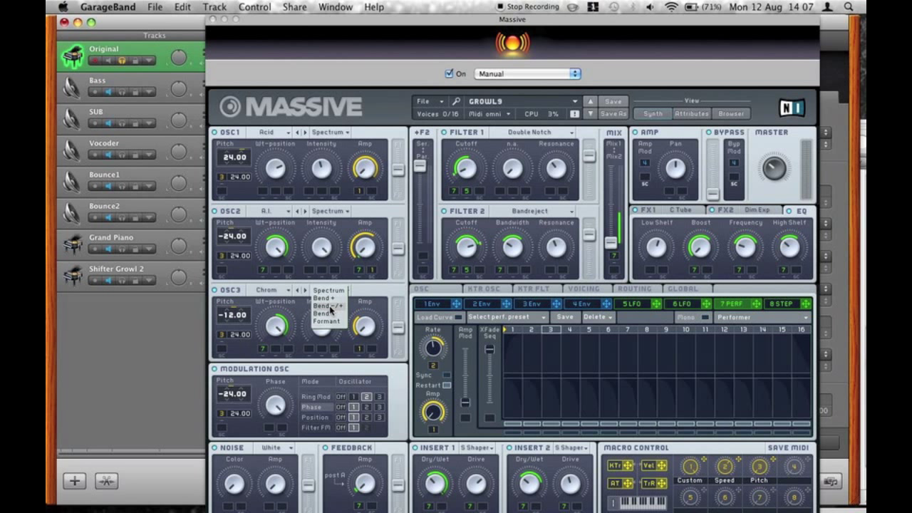
{"action": "left_click", "coordinate": [332, 311]}
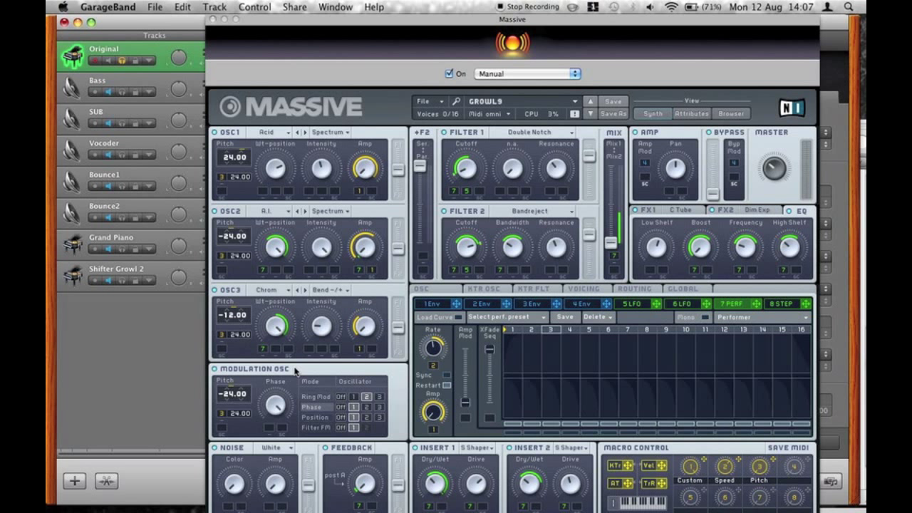
- Examine the modulation oscillator's Ring Mod, Phase, Position and Filter FM settings one after another
{"action": "left_click", "coordinate": [317, 397]}
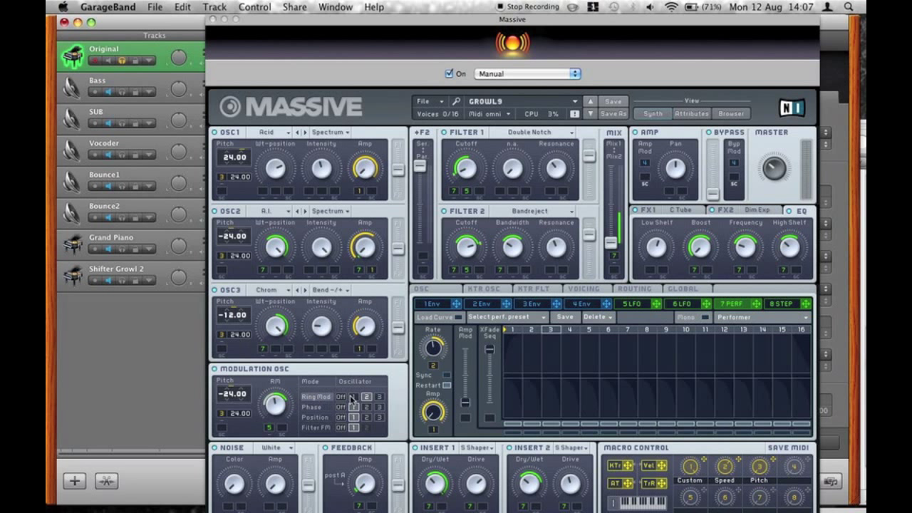
{"action": "mouse_move", "coordinate": [276, 408]}
{"action": "left_mouse_down"}
{"action": "mouse_move", "coordinate": [275, 420]}
{"action": "mouse_move", "coordinate": [282, 400]}
{"action": "left_mouse_up"}
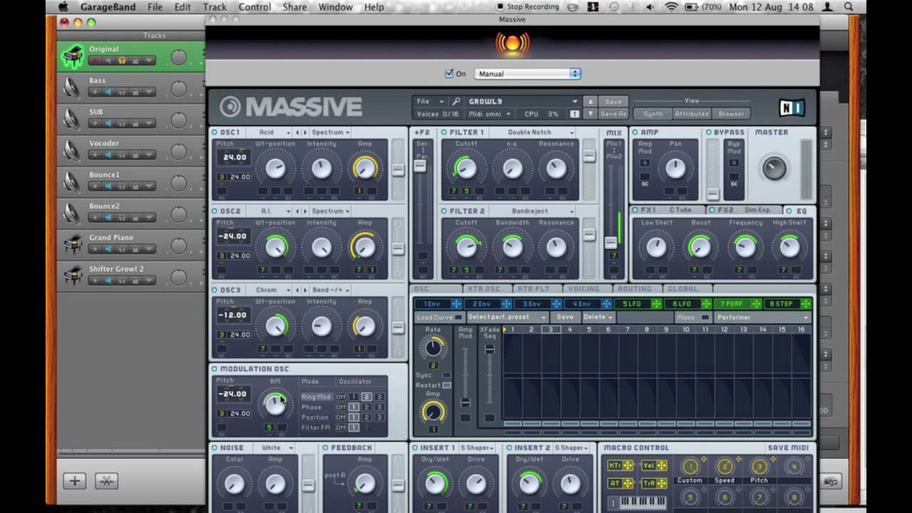
{"action": "left_click", "coordinate": [319, 407]}
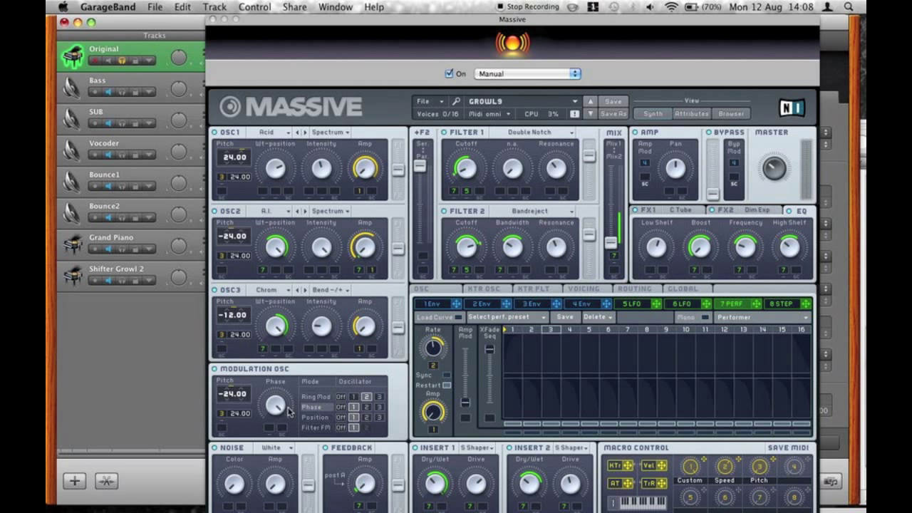
{"action": "left_click", "coordinate": [317, 417]}
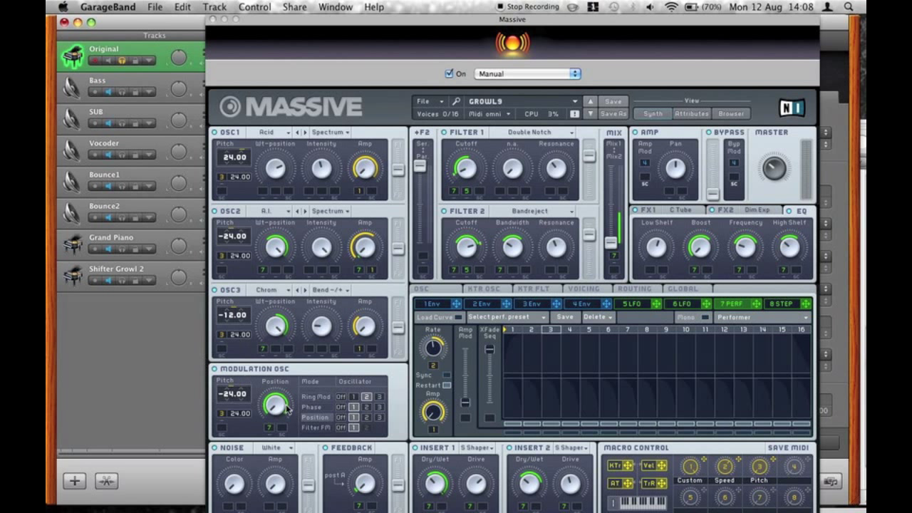
{"action": "left_click", "coordinate": [316, 428]}
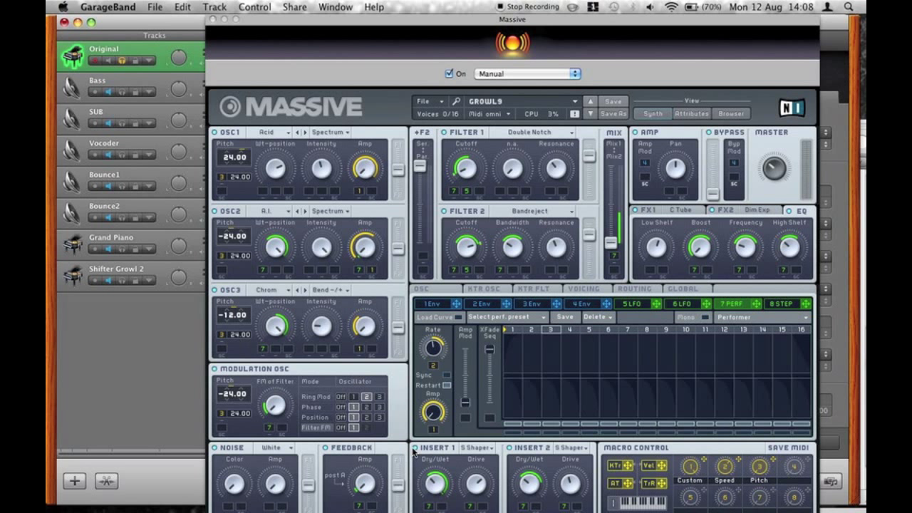
- Choose S Shaper as the Insert 1 effect and set the +F2 filter routing fader to Ser
{"action": "left_click", "coordinate": [486, 448]}
{"action": "left_click", "coordinate": [482, 494]}
{"action": "left_click_drag", "start_coordinate": [424, 175], "coordinate": [424, 153]}
- Set Filter 1 to Double Notch and Filter 2 to Bandreject
{"action": "left_click", "coordinate": [519, 133]}
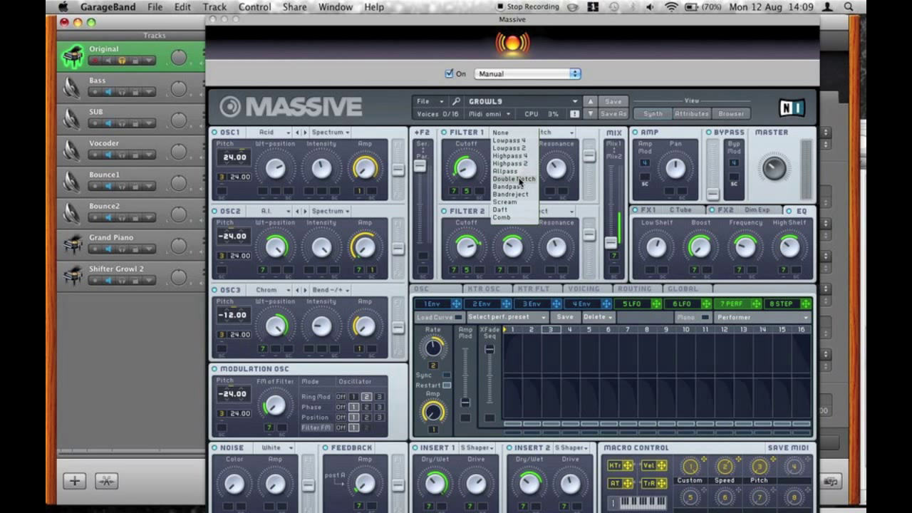
{"action": "left_click", "coordinate": [518, 179]}
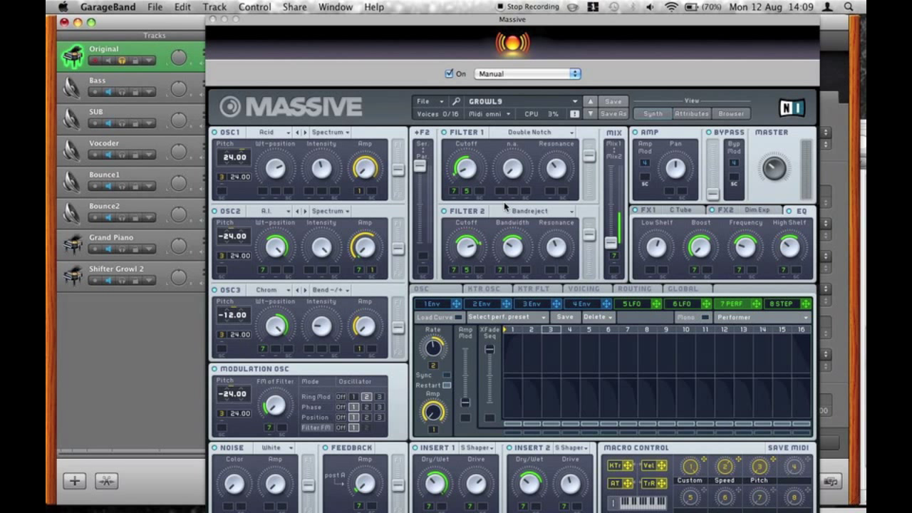
{"action": "left_click", "coordinate": [535, 211]}
{"action": "left_click", "coordinate": [520, 274]}
- Show the FX1 settings and choose C Tube as the effect
{"action": "left_click", "coordinate": [675, 213]}
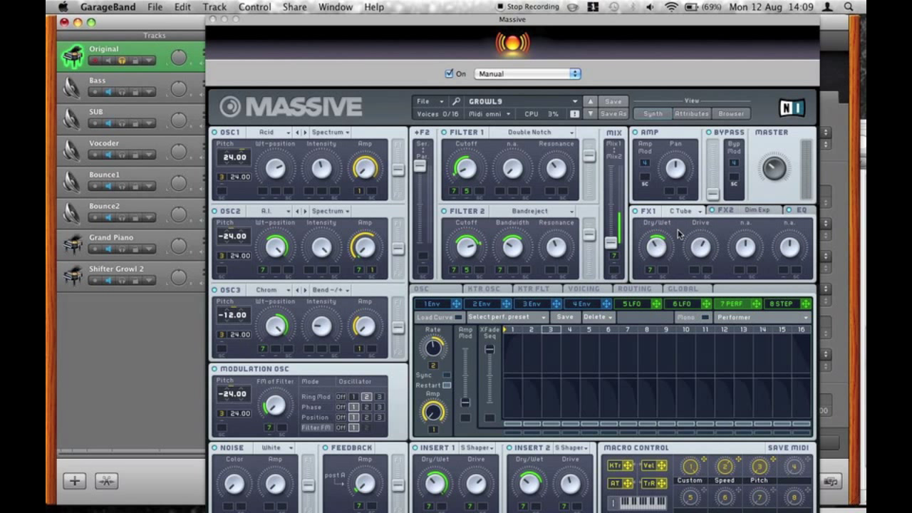
{"action": "left_click", "coordinate": [680, 211]}
{"action": "left_click", "coordinate": [691, 331]}
- Choose Dim Exp as the FX2 effect and display the EQ settings
{"action": "left_click", "coordinate": [749, 212]}
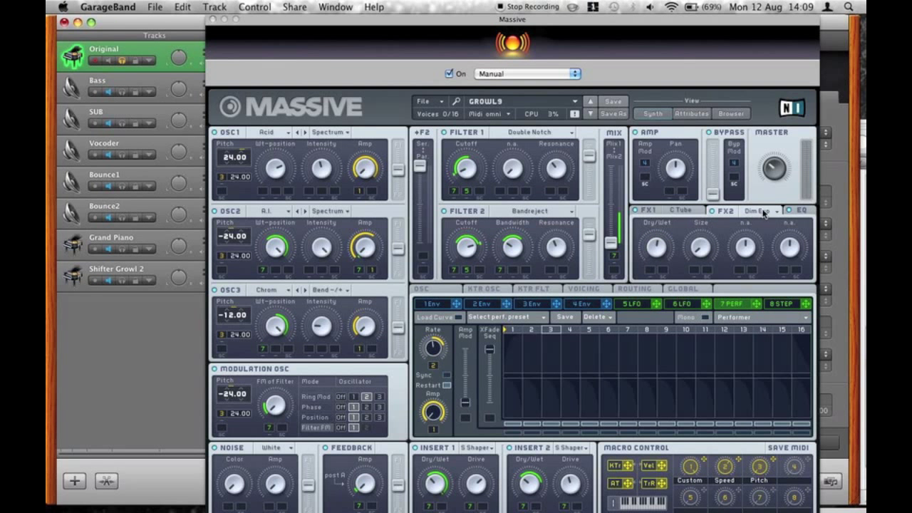
{"action": "left_click", "coordinate": [761, 213]}
{"action": "left_click", "coordinate": [764, 320]}
{"action": "left_click", "coordinate": [798, 210]}
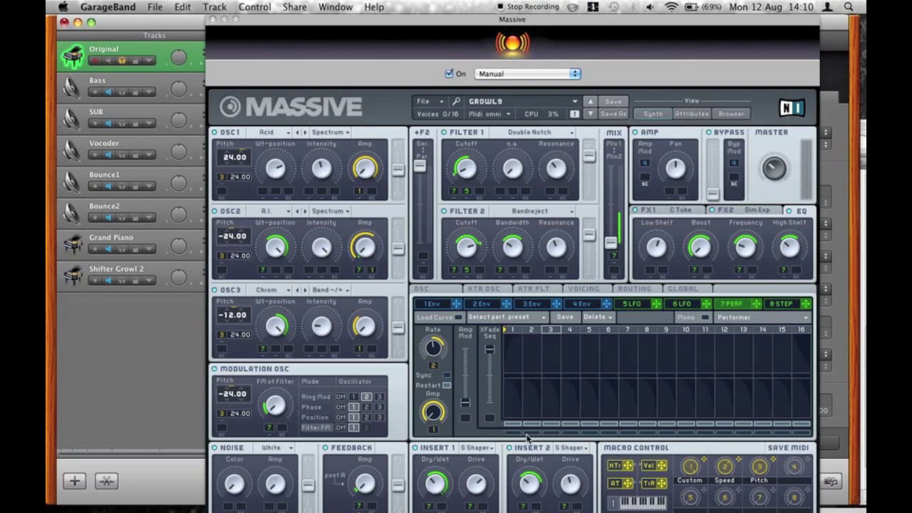
- Review Massive's oscillator, keytracking and voicing settings
{"action": "left_click", "coordinate": [438, 288]}
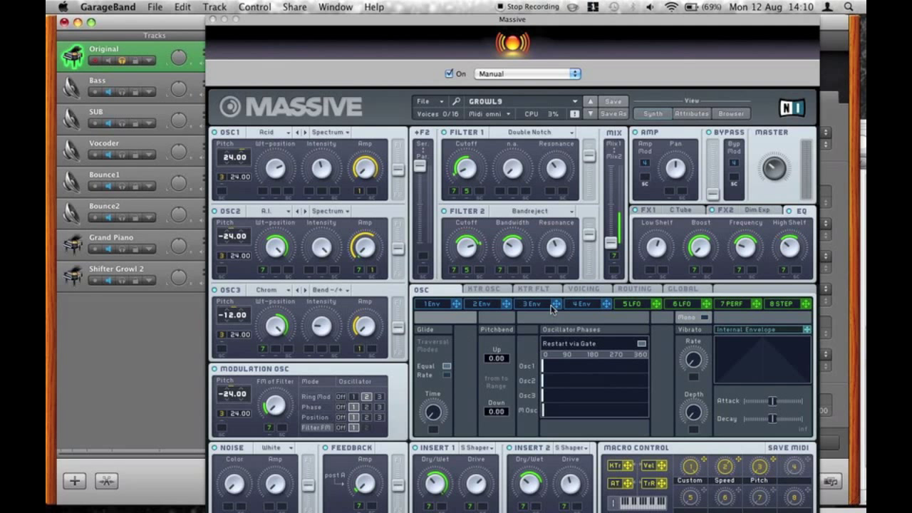
{"action": "left_click", "coordinate": [501, 289]}
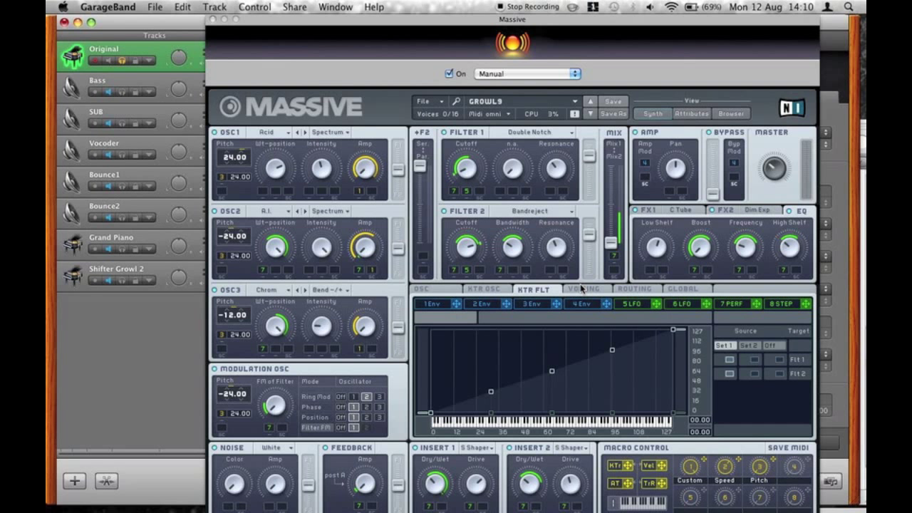
{"action": "left_click", "coordinate": [581, 288]}
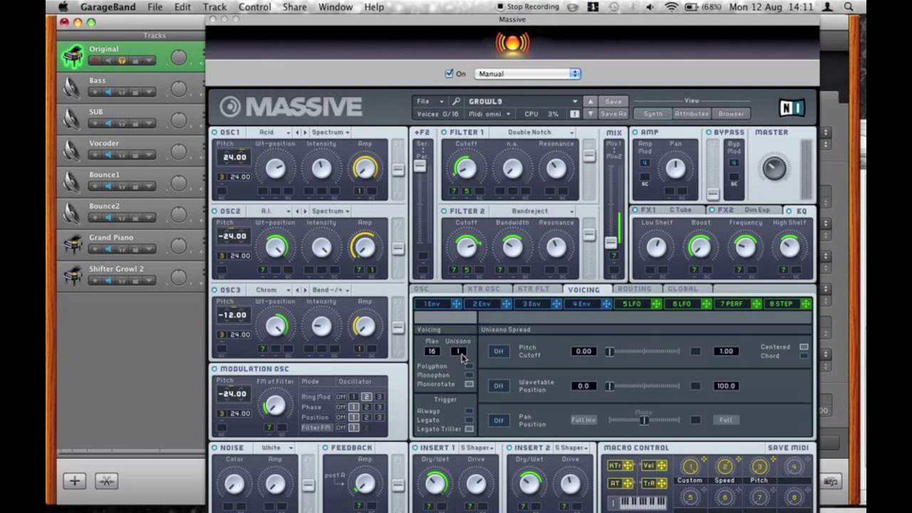
- In the signal routing, place Insert 2 before Filter 1, set the bypass point at Fx1 and keep feedback tapped after Amp/Pan
{"action": "left_click", "coordinate": [635, 289]}
{"action": "left_click", "coordinate": [510, 335]}
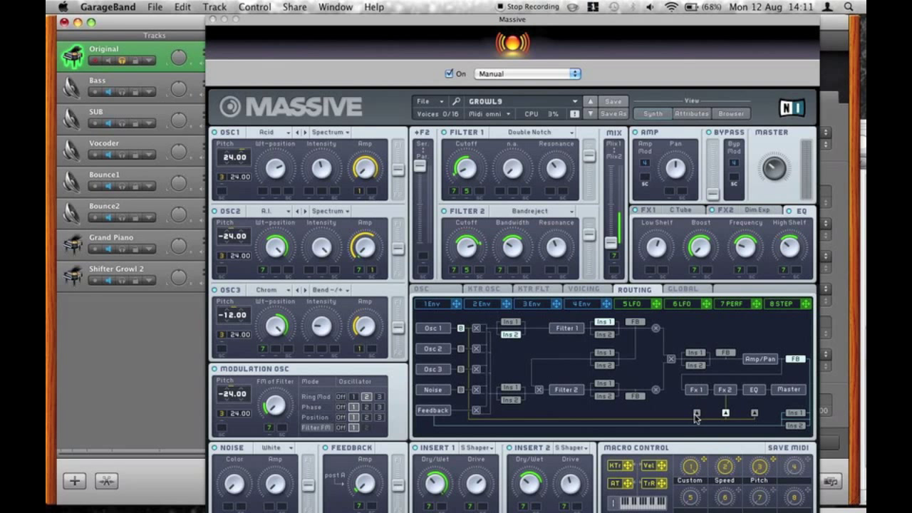
{"action": "left_click", "coordinate": [696, 412]}
{"action": "left_click", "coordinate": [795, 359]}
{"action": "left_click", "coordinate": [795, 359]}
- Show the 7 Perf performer, pick a curve for its steps and set its Restart option
{"action": "left_click", "coordinate": [732, 307]}
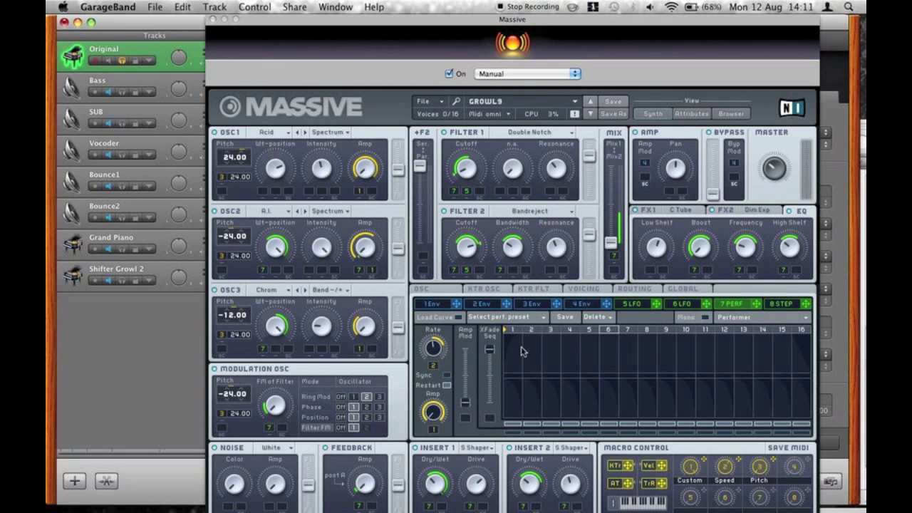
{"action": "left_click", "coordinate": [453, 320]}
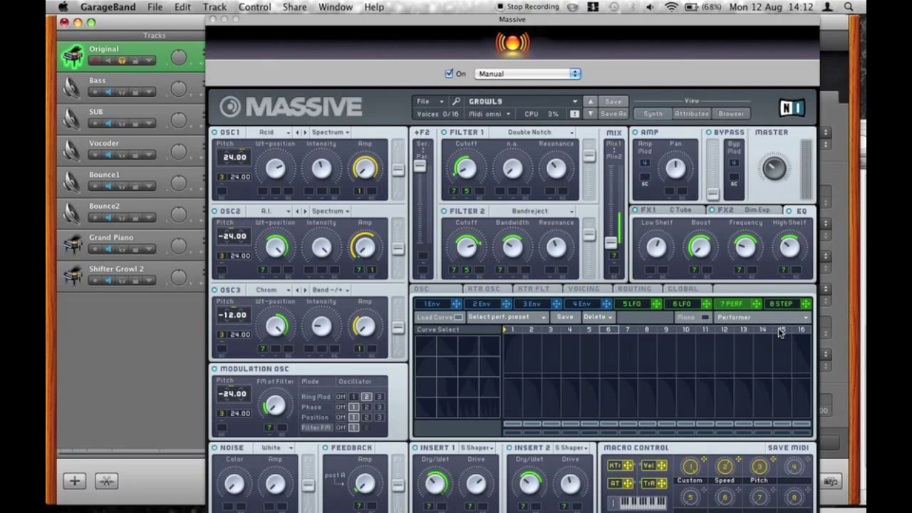
{"action": "left_click", "coordinate": [447, 348]}
{"action": "left_click", "coordinate": [455, 318]}
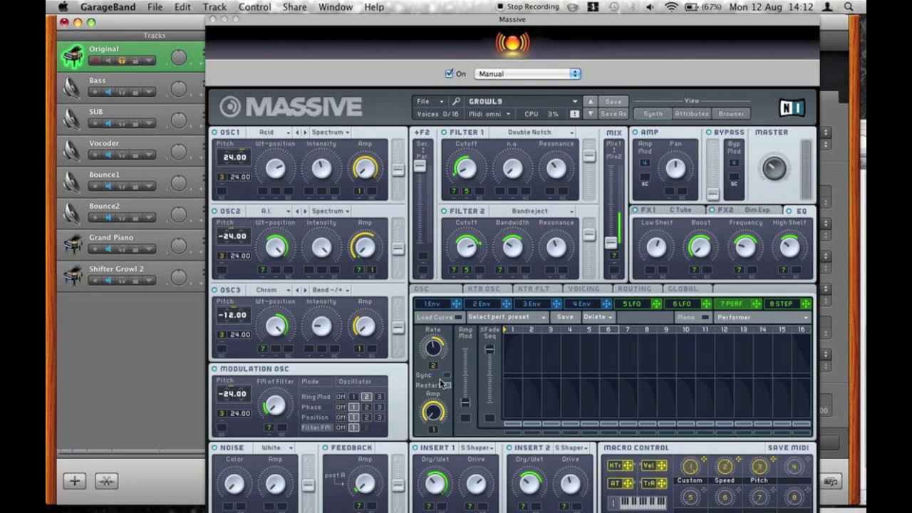
{"action": "left_click", "coordinate": [447, 385]}
- Assign the 7 Perf modulator to the Wt-position of OSC2 and OSC3, and adjust OSC2's Amp knob
{"action": "left_click_drag", "start_coordinate": [758, 305], "coordinate": [262, 270]}
{"action": "left_click_drag", "start_coordinate": [364, 249], "coordinate": [368, 196]}
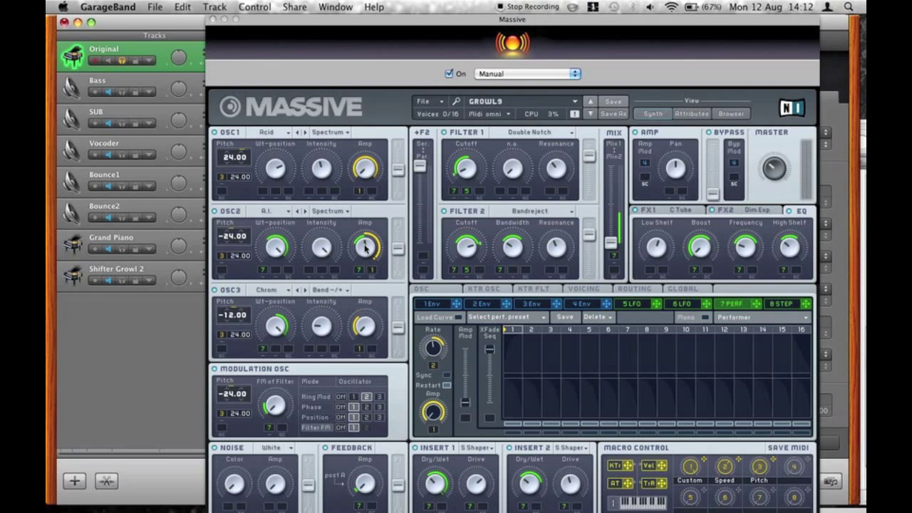
{"action": "left_click_drag", "start_coordinate": [364, 246], "coordinate": [365, 260]}
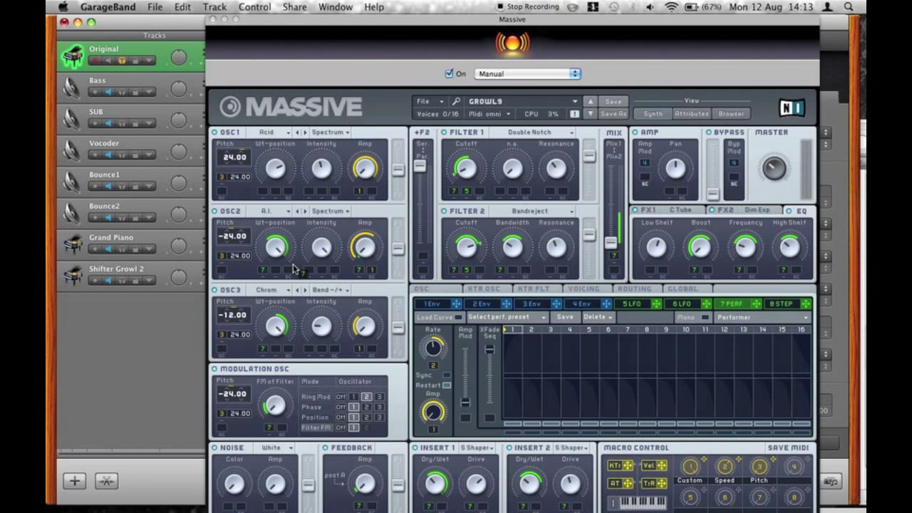
{"action": "left_click_drag", "start_coordinate": [275, 339], "coordinate": [266, 352]}
- Assign 7 Perf to the modulation oscillator's Position amount and adjust the modulation range of its Filter FM
{"action": "left_click", "coordinate": [316, 397]}
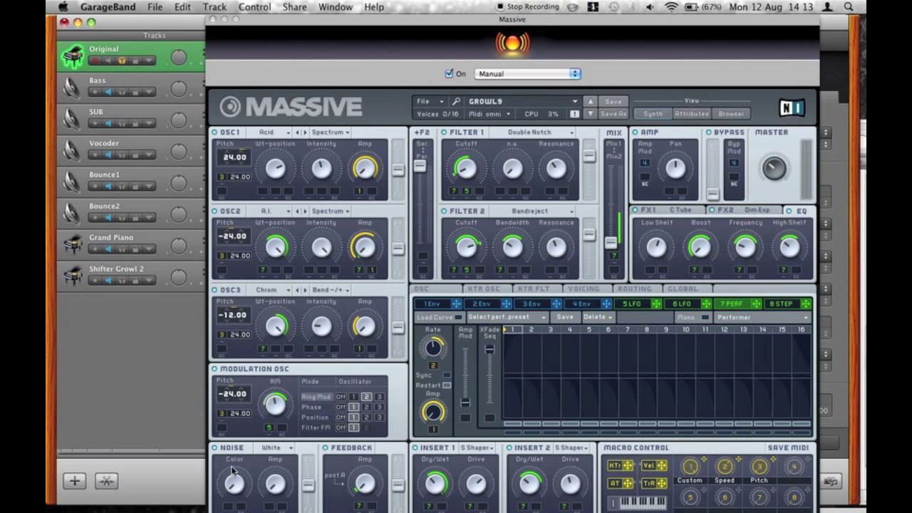
{"action": "left_click", "coordinate": [324, 406]}
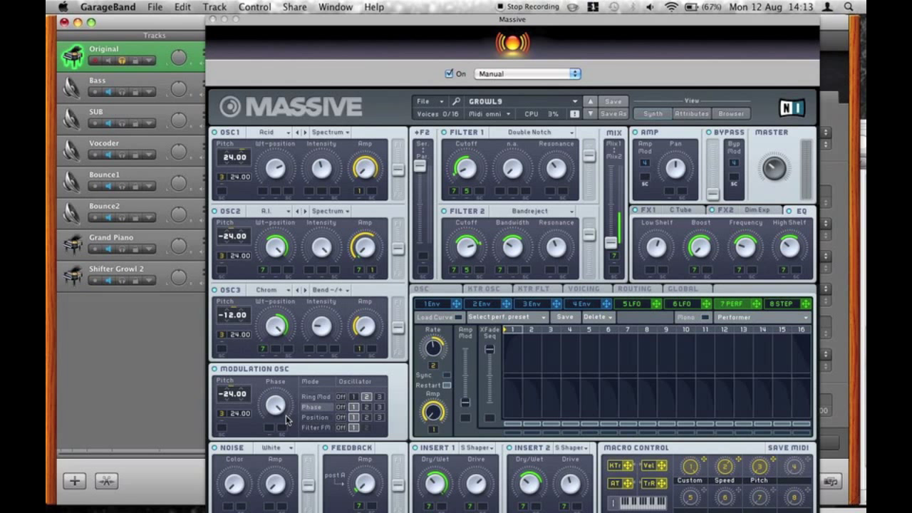
{"action": "left_click", "coordinate": [314, 417]}
{"action": "left_click_drag", "start_coordinate": [760, 307], "coordinate": [270, 430]}
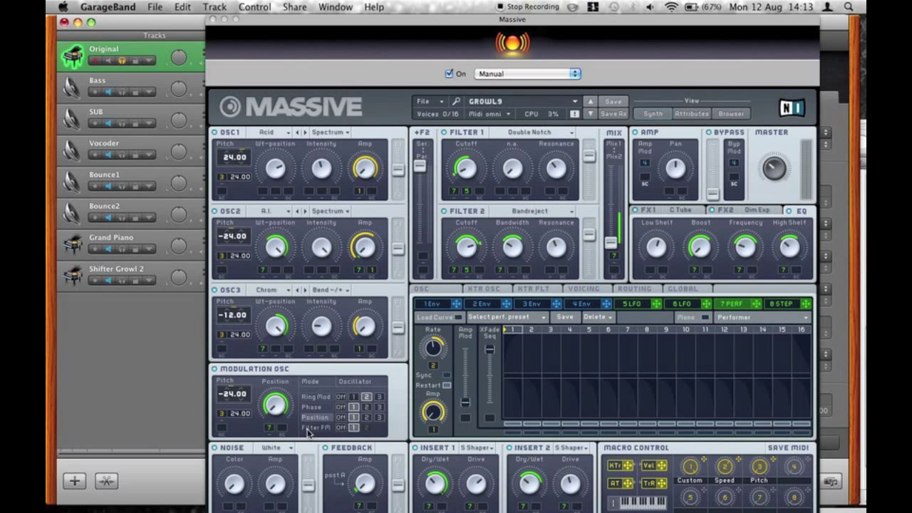
{"action": "left_click", "coordinate": [314, 429]}
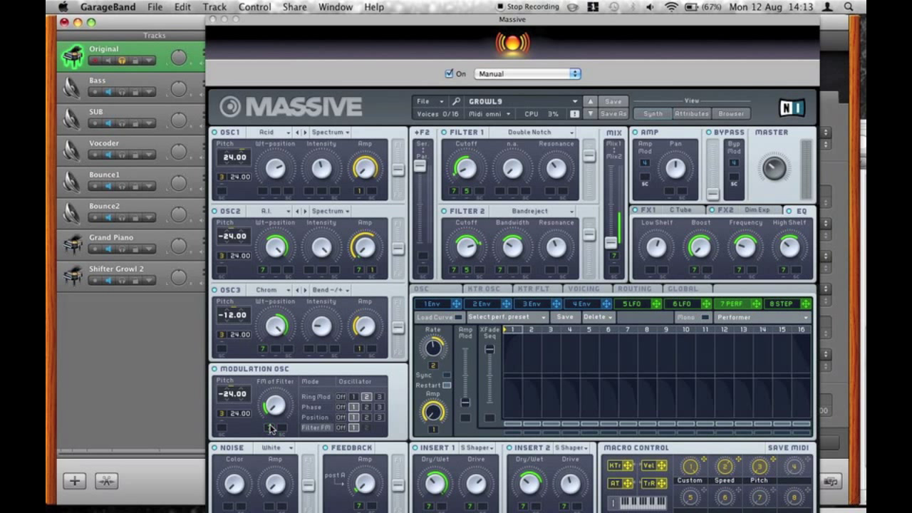
{"action": "left_click_drag", "start_coordinate": [262, 408], "coordinate": [272, 409]}
- Assign 7 Perf as modulator of the Feedback Amp and the Filter 2 Bandwidth
{"action": "left_click_drag", "start_coordinate": [757, 307], "coordinate": [360, 502]}
{"action": "left_click_drag", "start_coordinate": [758, 307], "coordinate": [511, 227]}
- Assign 7 Perf to the filter Mix fader and set its modulation range upwards towards Mix1
{"action": "left_click_drag", "start_coordinate": [756, 304], "coordinate": [614, 256]}
{"action": "left_click_drag", "start_coordinate": [617, 216], "coordinate": [614, 210]}
{"action": "left_click_drag", "start_coordinate": [613, 259], "coordinate": [610, 364]}
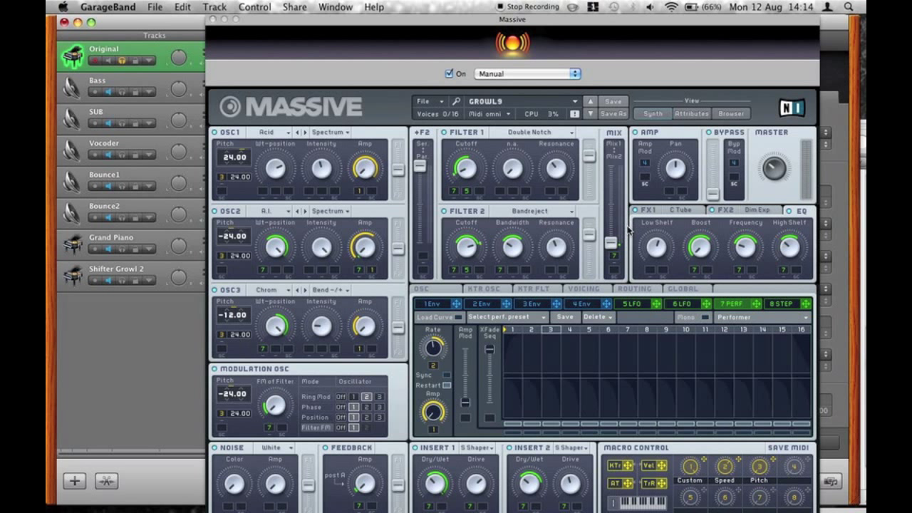
{"action": "left_click_drag", "start_coordinate": [614, 255], "coordinate": [611, 223]}
- Assign 7 Perf to the Dry/Wet of the C Tube effect in FX1 and adjust its modulation range
{"action": "left_click", "coordinate": [669, 212]}
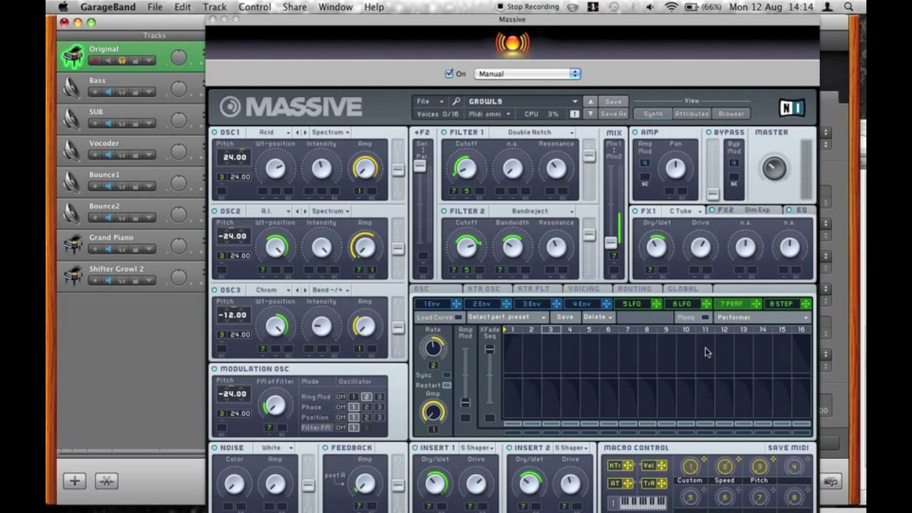
{"action": "left_click_drag", "start_coordinate": [758, 309], "coordinate": [651, 271]}
{"action": "mouse_move", "coordinate": [661, 236]}
{"action": "left_mouse_down"}
{"action": "mouse_move", "coordinate": [662, 251]}
{"action": "mouse_move", "coordinate": [663, 242]}
{"action": "left_mouse_up"}
- Assign 7 Perf as modulator of the EQ's Boost and Frequency after checking the FX2 settings
{"action": "left_click", "coordinate": [762, 213]}
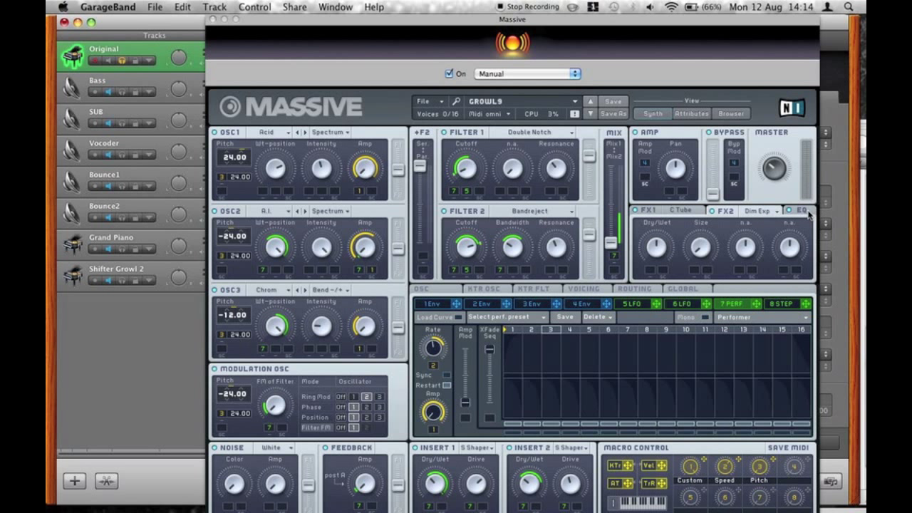
{"action": "left_click", "coordinate": [802, 212]}
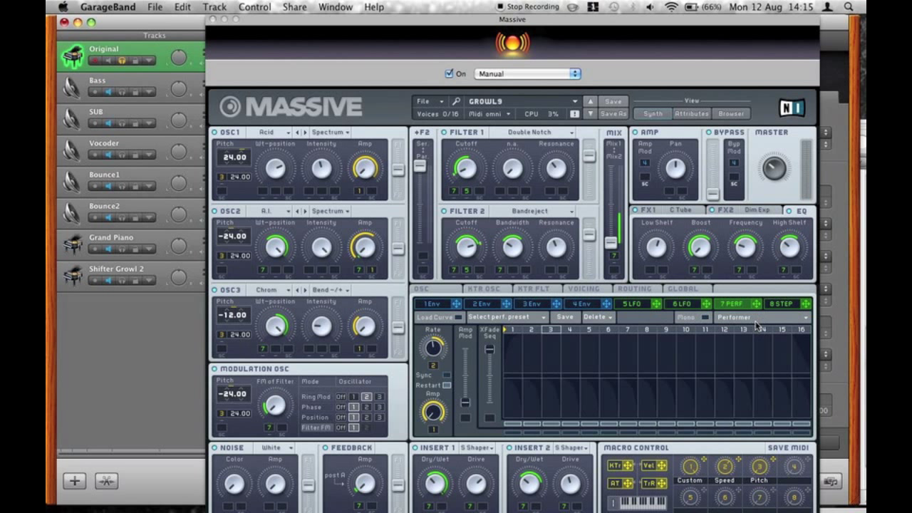
{"action": "left_click_drag", "start_coordinate": [756, 304], "coordinate": [695, 273]}
{"action": "left_click_drag", "start_coordinate": [756, 306], "coordinate": [738, 269]}
- Set the performer's Amp macro slot and assign the Speed macro to the performer's Rate
{"action": "left_click_drag", "start_coordinate": [436, 430], "coordinate": [433, 428]}
{"action": "left_click_drag", "start_coordinate": [740, 460], "coordinate": [433, 347]}
- Give 5 LFO a sawtooth upper curve and assign it as modulator of the Filter 1 and Filter 2 Cutoff
{"action": "left_click", "coordinate": [631, 307]}
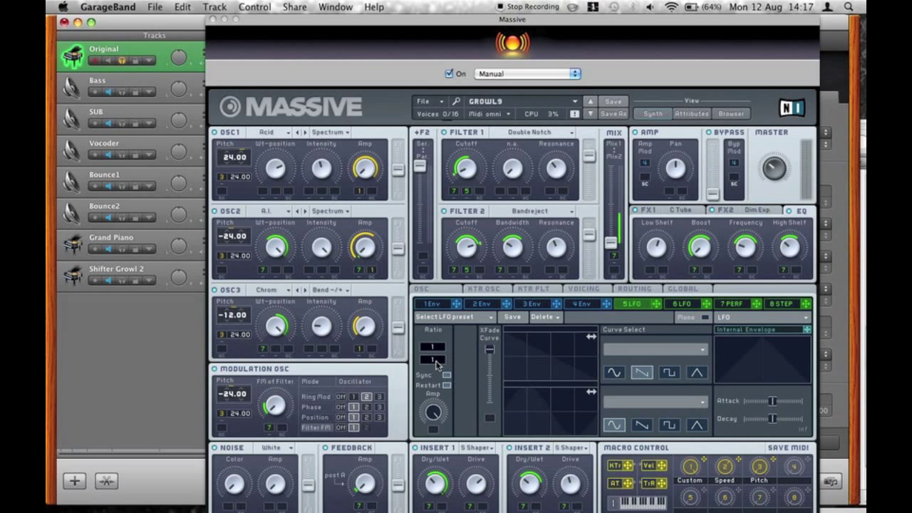
{"action": "left_click", "coordinate": [613, 373]}
{"action": "left_click", "coordinate": [641, 372]}
{"action": "left_click_drag", "start_coordinate": [656, 307], "coordinate": [468, 195]}
{"action": "left_click_drag", "start_coordinate": [658, 307], "coordinate": [468, 271]}
- Set the modulation oscillator's Ring Mod to oscillator 2 and close Massive after checking the Routing and Global settings
{"action": "left_click", "coordinate": [318, 397]}
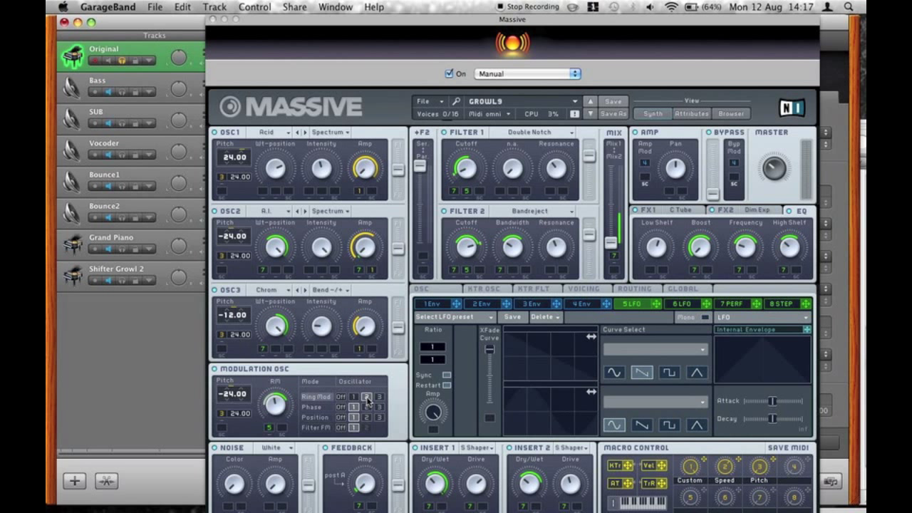
{"action": "left_click", "coordinate": [367, 398]}
{"action": "left_click", "coordinate": [634, 289]}
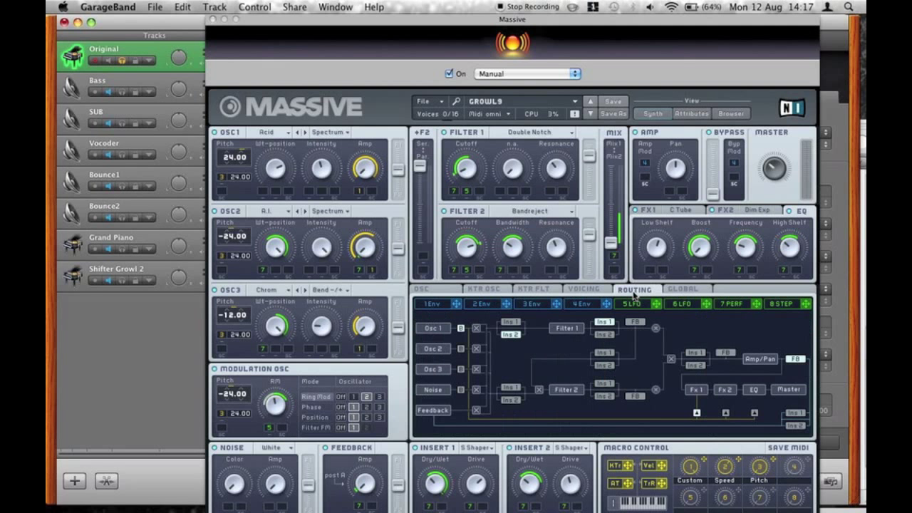
{"action": "left_click", "coordinate": [680, 289]}
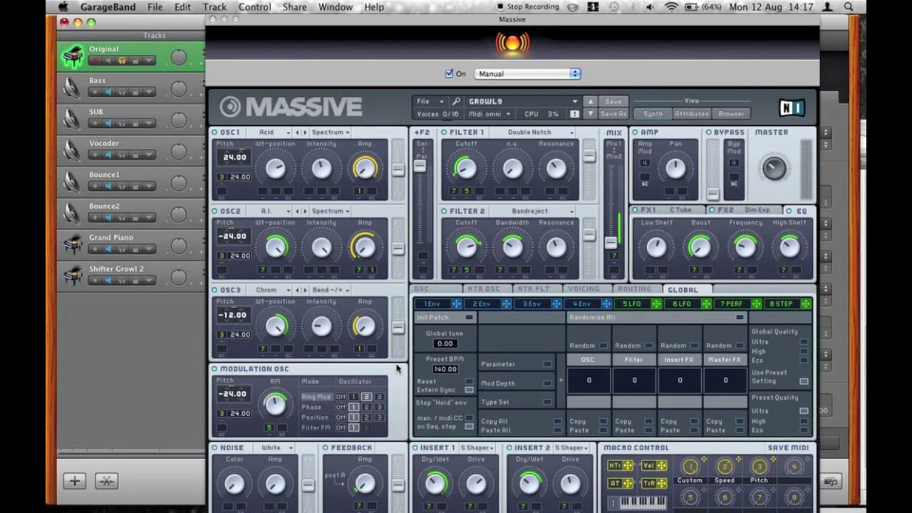
{"action": "left_click", "coordinate": [212, 22]}
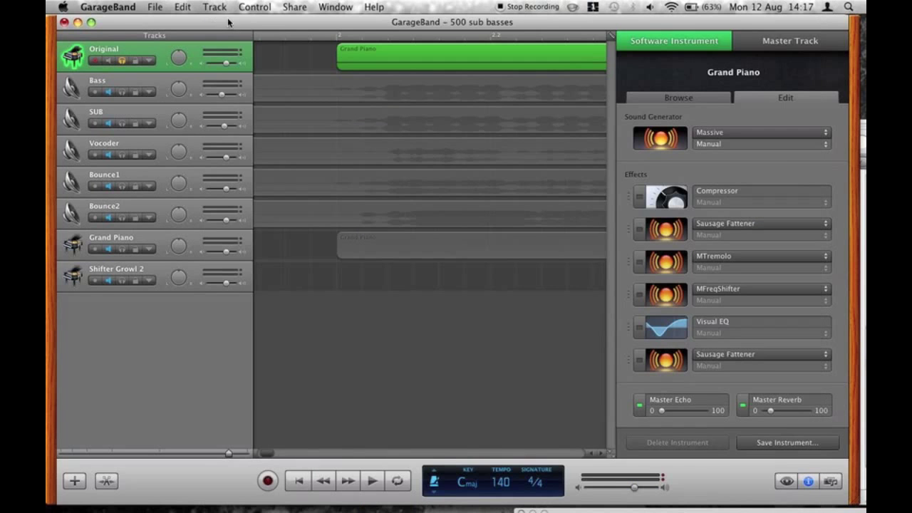
{"action": "left_click_drag", "start_coordinate": [261, 26], "coordinate": [259, 26]}
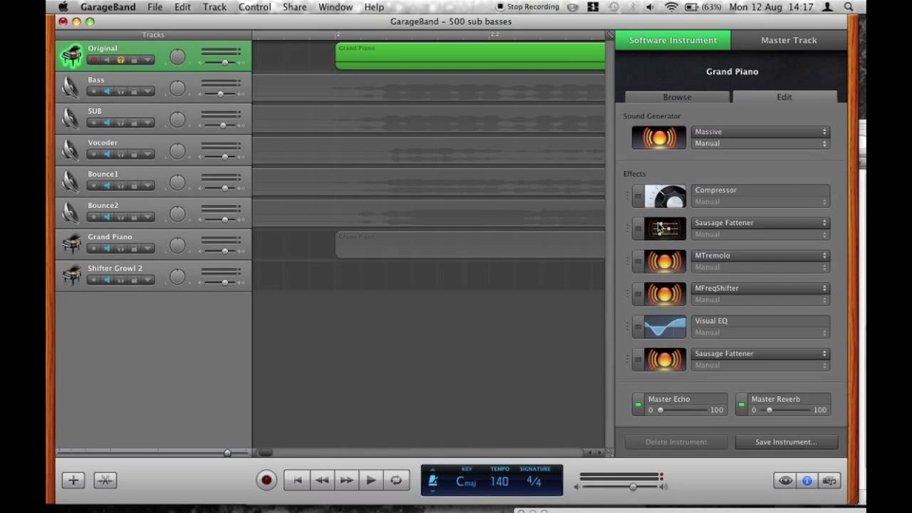
- Turn on the first Sausage Fattener effect, check its Fatness and Color settings, and compare the sound with it bypassed
{"action": "left_click", "coordinate": [652, 229]}
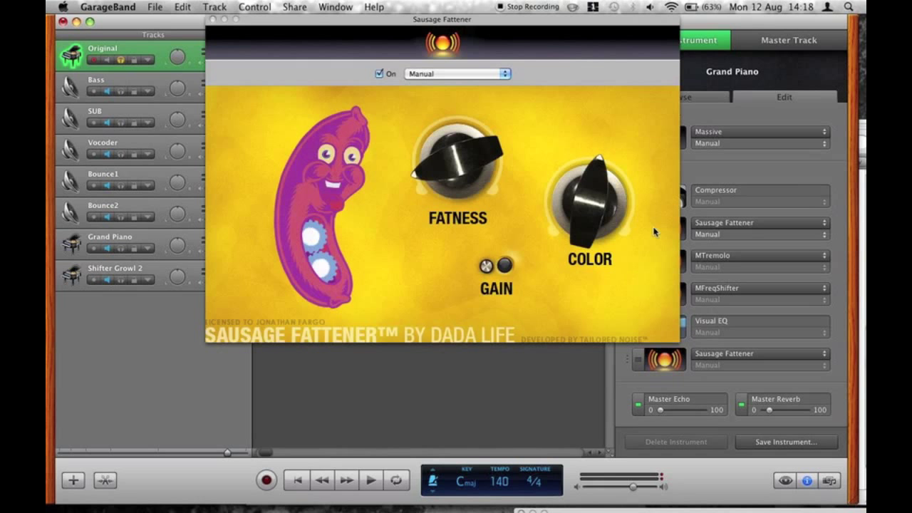
{"action": "mouse_move", "coordinate": [600, 183]}
{"action": "left_click_drag", "start_coordinate": [265, 22], "coordinate": [304, 85]}
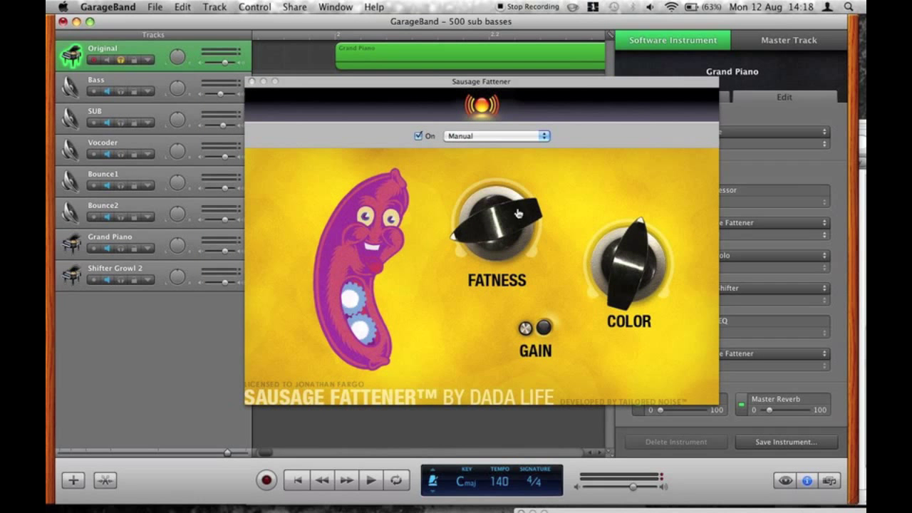
{"action": "mouse_move", "coordinate": [482, 237]}
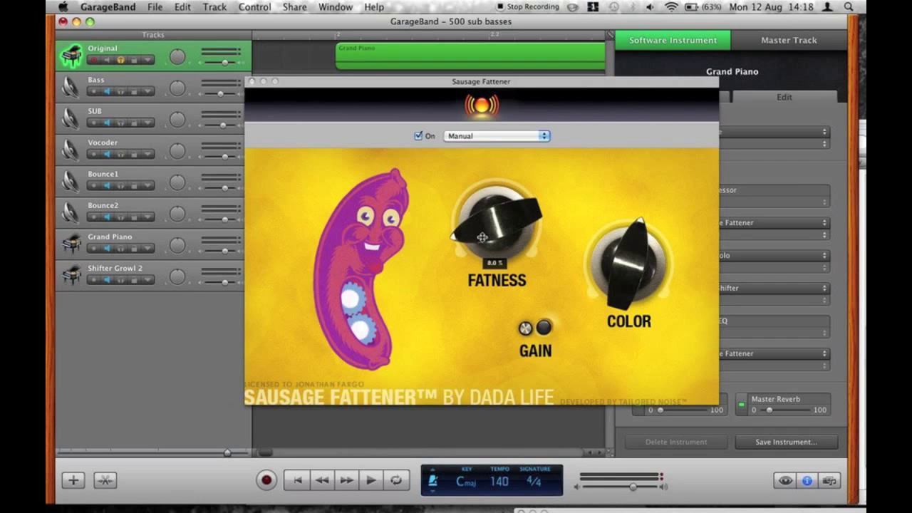
{"action": "left_click", "coordinate": [252, 81]}
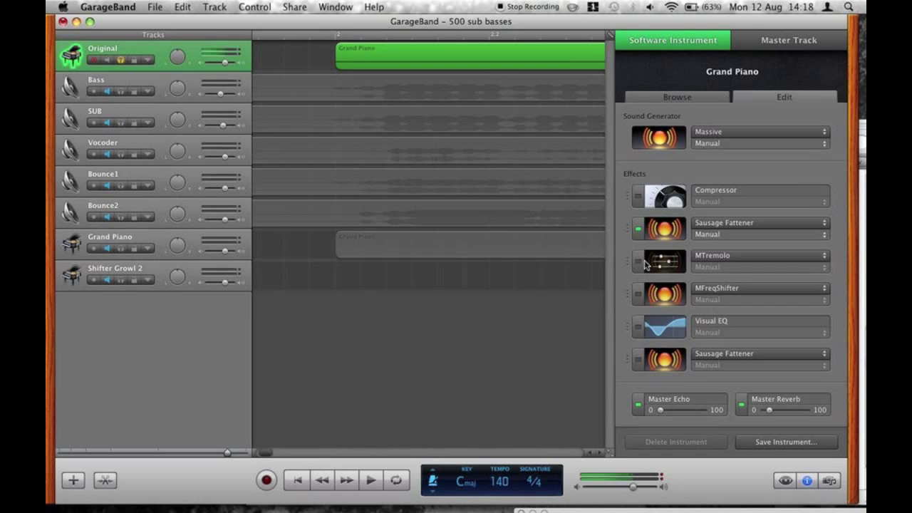
{"action": "left_click", "coordinate": [641, 230]}
{"action": "left_click", "coordinate": [641, 230]}
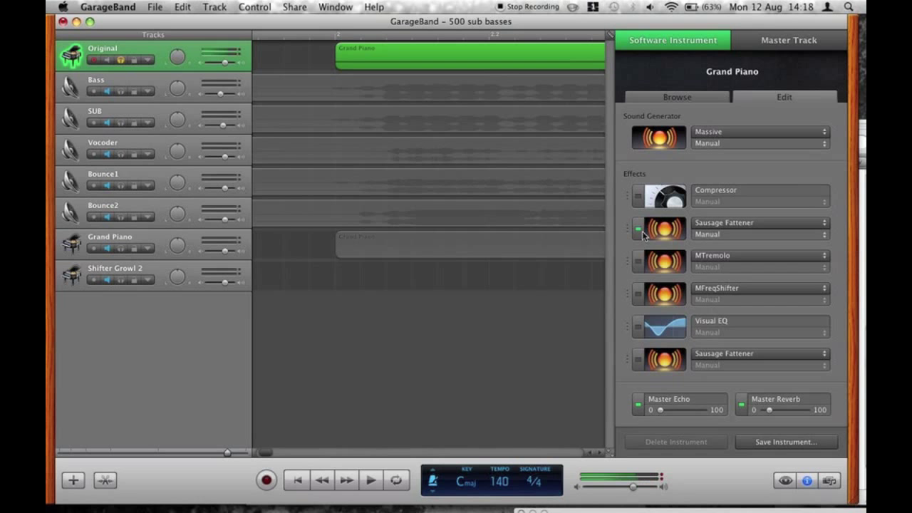
- Turn on the MTremolo effect, keep it as the slot's plug-in, and open its settings
{"action": "left_click", "coordinate": [637, 261]}
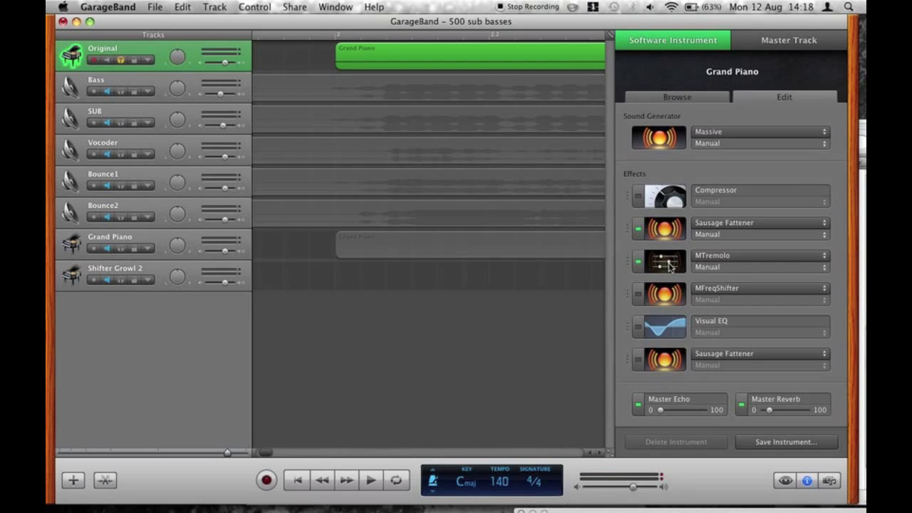
{"action": "left_click", "coordinate": [706, 259]}
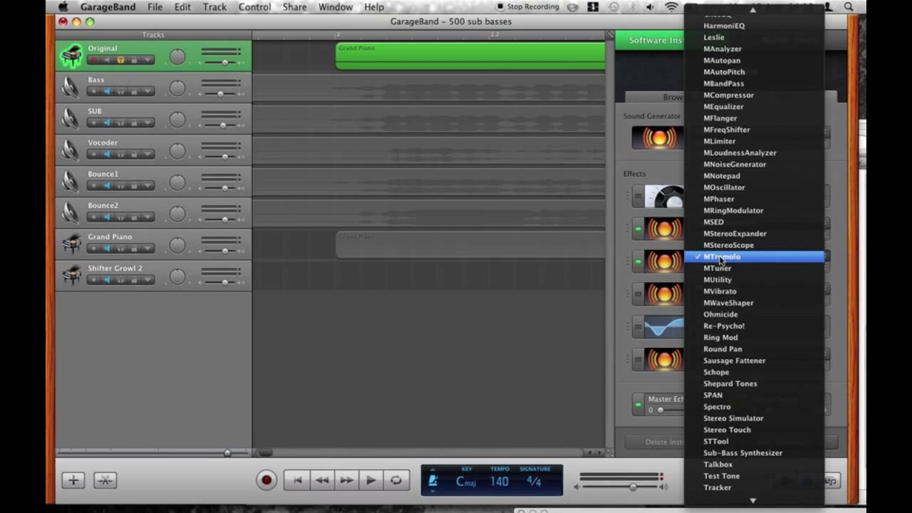
{"action": "left_click", "coordinate": [724, 260]}
{"action": "left_click", "coordinate": [676, 263]}
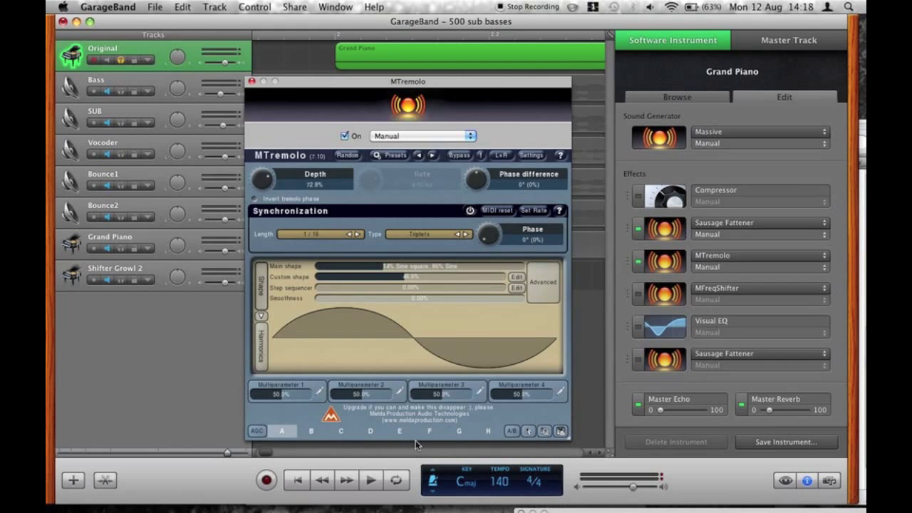
- View the MTremolo product page and its free effects bundle download in Chrome, close the page and return to GarageBand
{"action": "left_click", "coordinate": [436, 424]}
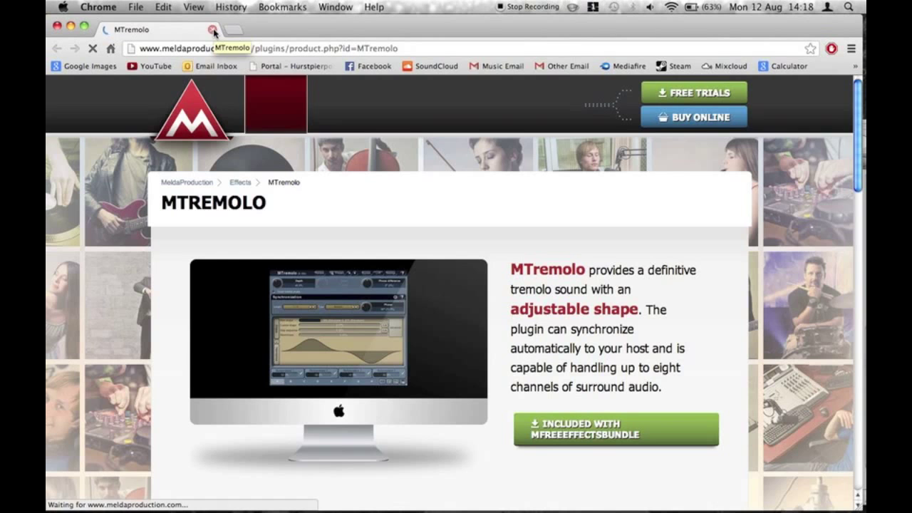
{"action": "scroll", "coordinate": [404, 250], "scroll_direction": "down", "scroll_amount": 5}
{"action": "scroll", "coordinate": [671, 158], "scroll_direction": "up", "scroll_amount": 3}
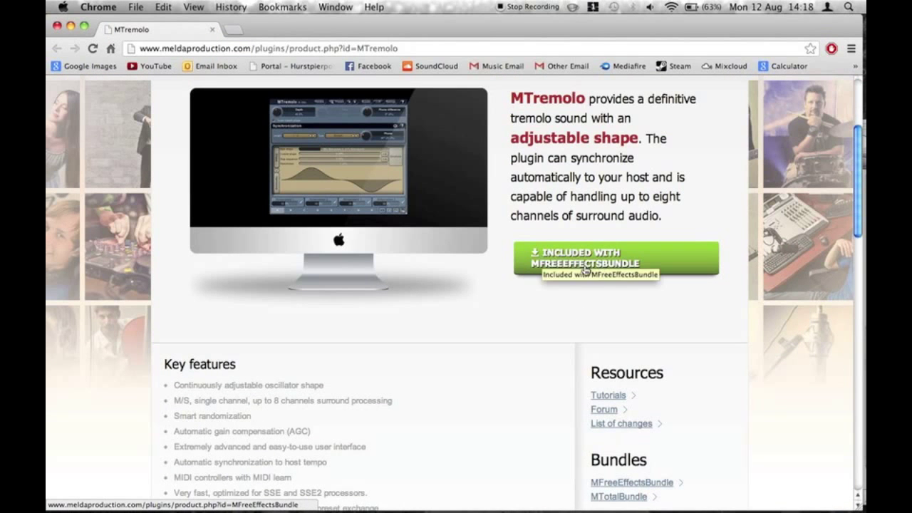
{"action": "left_click", "coordinate": [212, 30]}
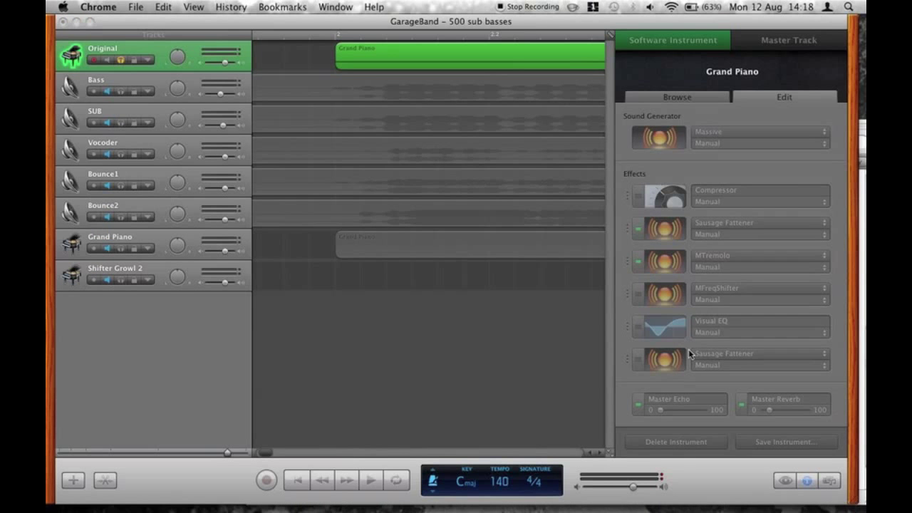
{"action": "left_click", "coordinate": [497, 364]}
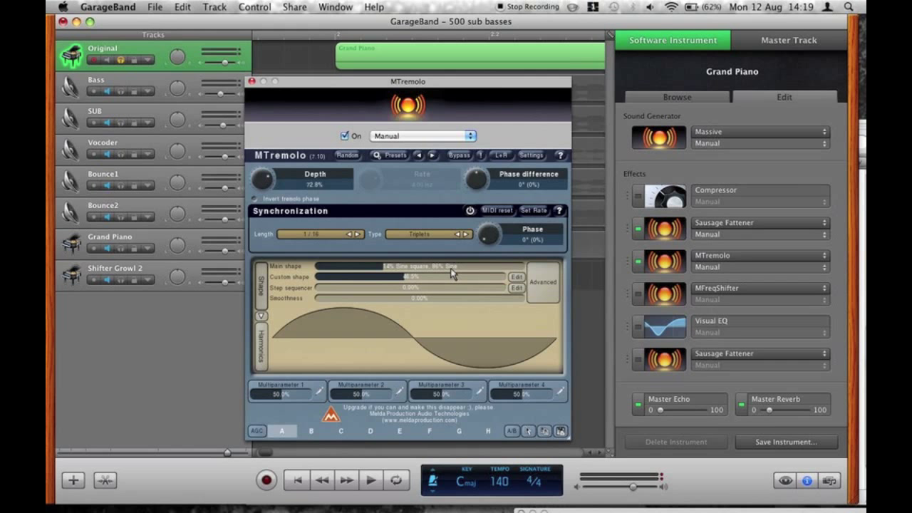
- Shift the midpoint of MTremolo's custom signal shape slightly, set Custom shape to 41.2%, and close the effect
{"action": "mouse_move", "coordinate": [390, 270]}
{"action": "left_mouse_down"}
{"action": "mouse_move", "coordinate": [362, 268]}
{"action": "mouse_move", "coordinate": [491, 269]}
{"action": "mouse_move", "coordinate": [369, 268]}
{"action": "mouse_move", "coordinate": [400, 275]}
{"action": "mouse_move", "coordinate": [383, 275]}
{"action": "left_mouse_up"}
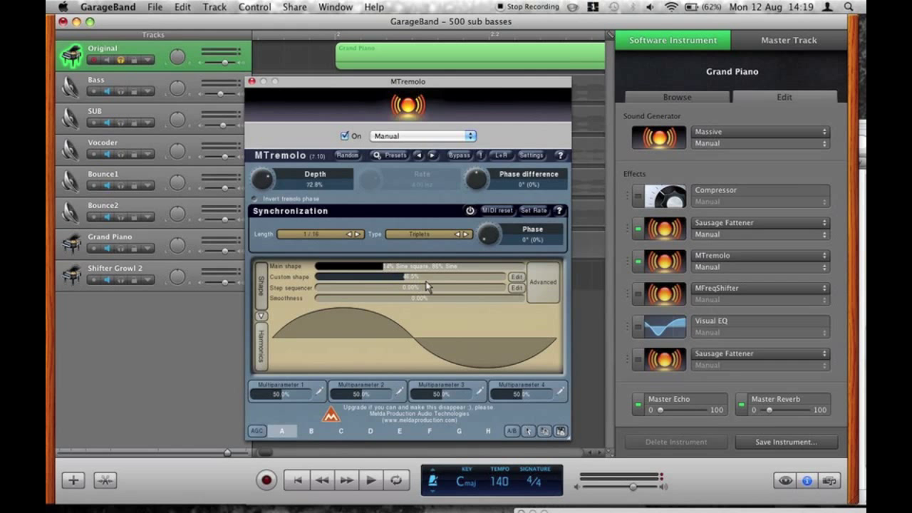
{"action": "left_click_drag", "start_coordinate": [404, 282], "coordinate": [396, 277]}
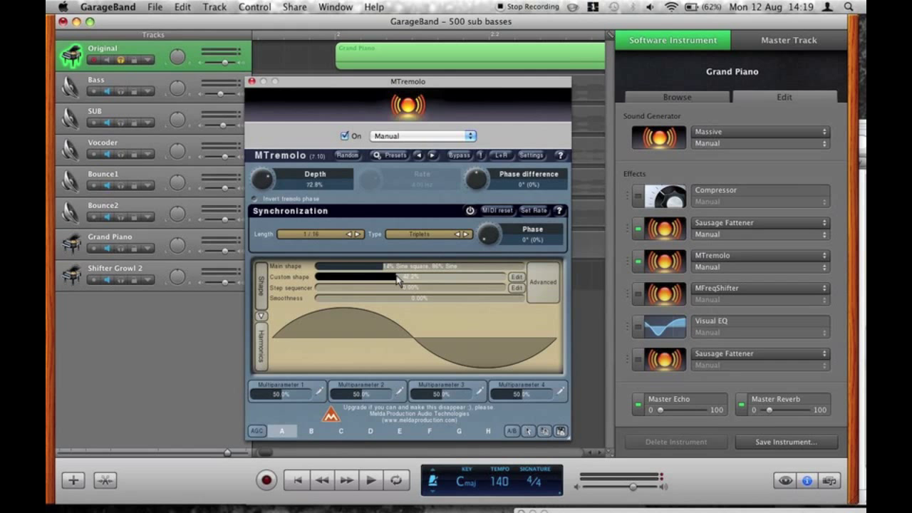
{"action": "left_click", "coordinate": [518, 278]}
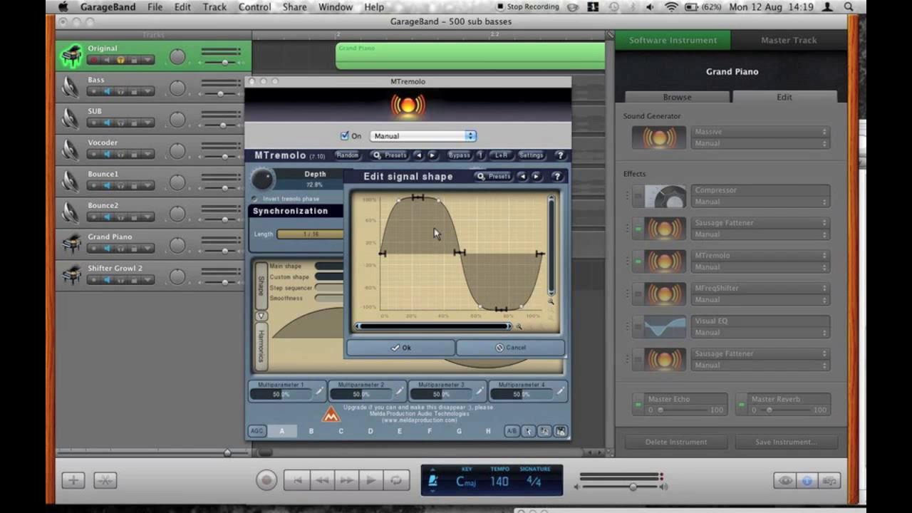
{"action": "mouse_move", "coordinate": [461, 253]}
{"action": "left_mouse_down"}
{"action": "mouse_move", "coordinate": [484, 254]}
{"action": "mouse_move", "coordinate": [466, 260]}
{"action": "left_mouse_up"}
{"action": "left_click", "coordinate": [414, 349]}
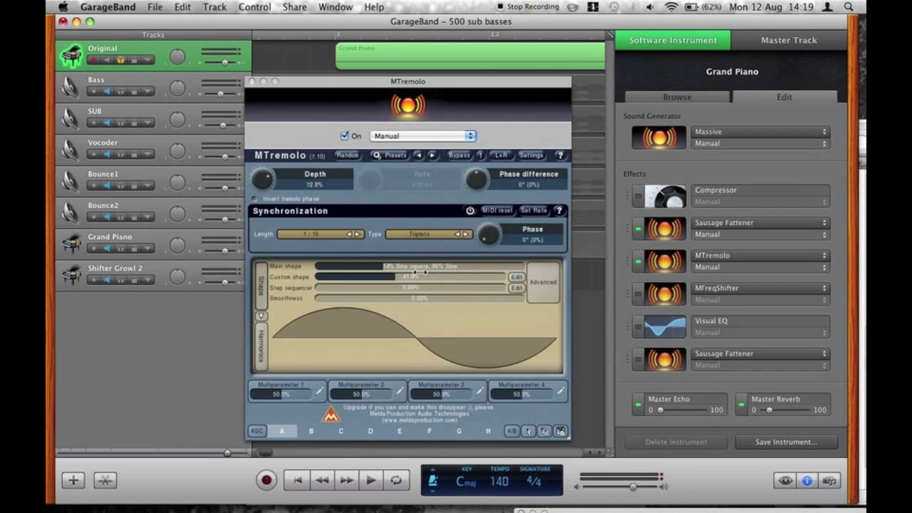
{"action": "mouse_move", "coordinate": [396, 282]}
{"action": "left_mouse_down"}
{"action": "mouse_move", "coordinate": [340, 281]}
{"action": "mouse_move", "coordinate": [497, 281]}
{"action": "mouse_move", "coordinate": [378, 282]}
{"action": "mouse_move", "coordinate": [394, 280]}
{"action": "left_mouse_up"}
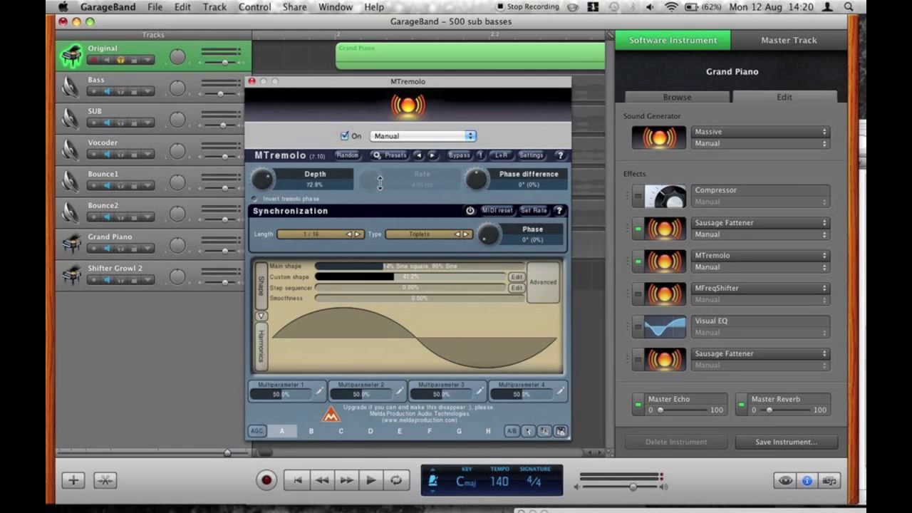
{"action": "left_click", "coordinate": [251, 82]}
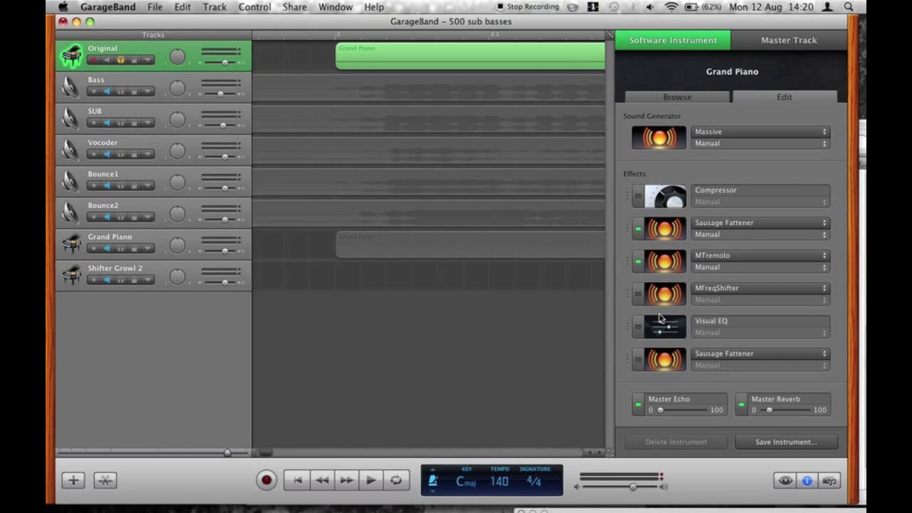
- Turn on the MFreqShifter effect and take a brief look at its settings
{"action": "left_click", "coordinate": [638, 294]}
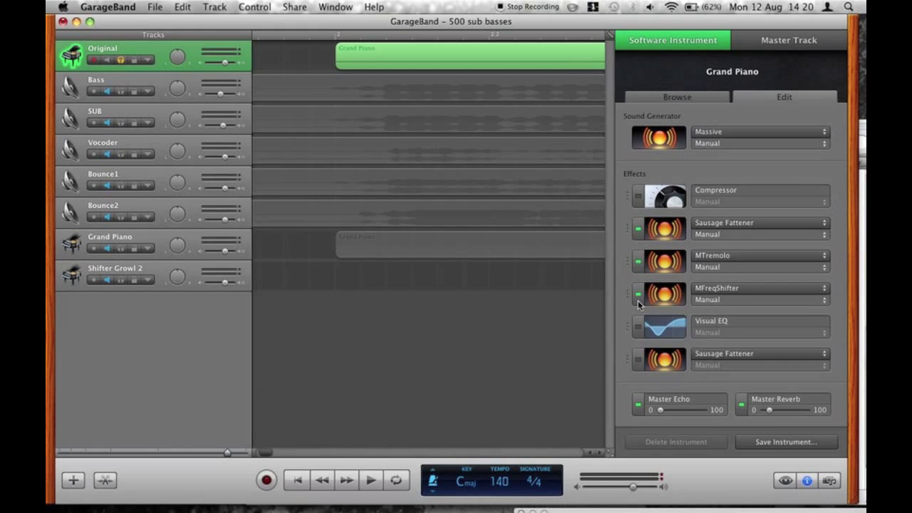
{"action": "left_click", "coordinate": [677, 301]}
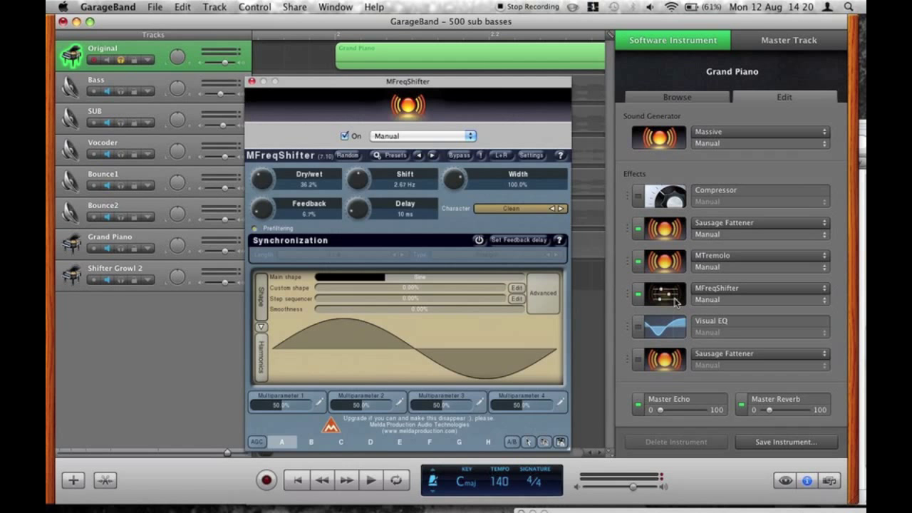
{"action": "left_click", "coordinate": [252, 81]}
- Look through the effect types available for Insert 2 in Massive and close the synth without choosing one
{"action": "left_click", "coordinate": [635, 134]}
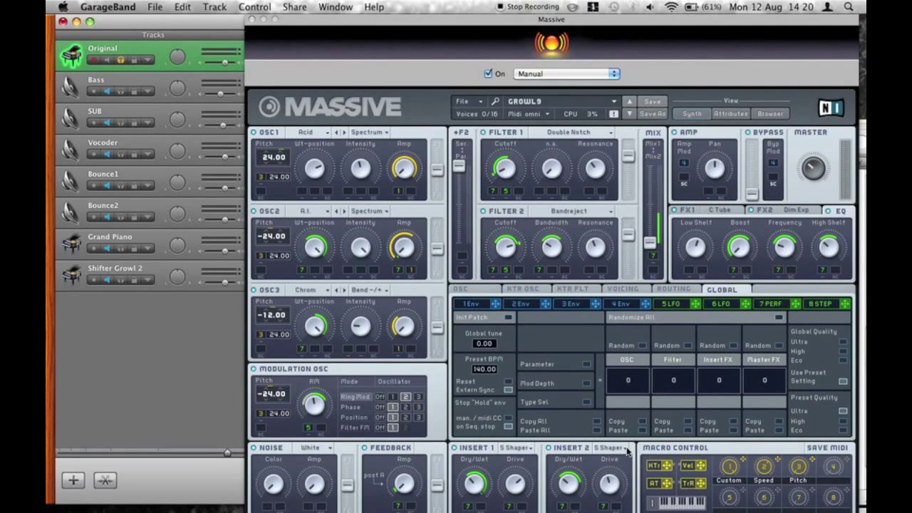
{"action": "left_click", "coordinate": [624, 448]}
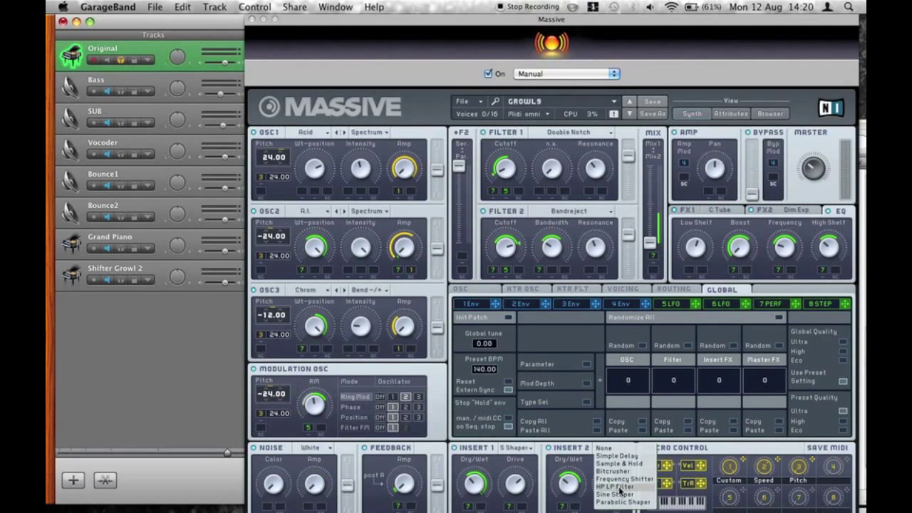
{"action": "left_click", "coordinate": [566, 436]}
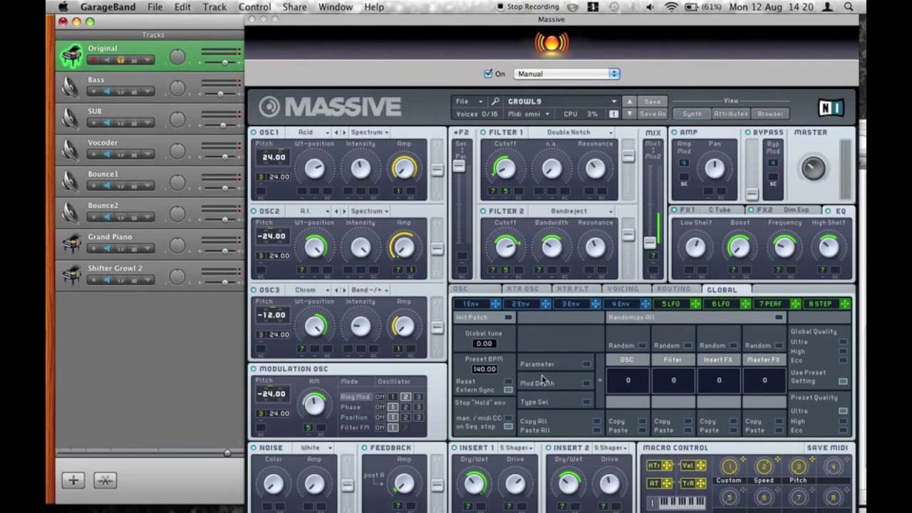
{"action": "left_click", "coordinate": [252, 19]}
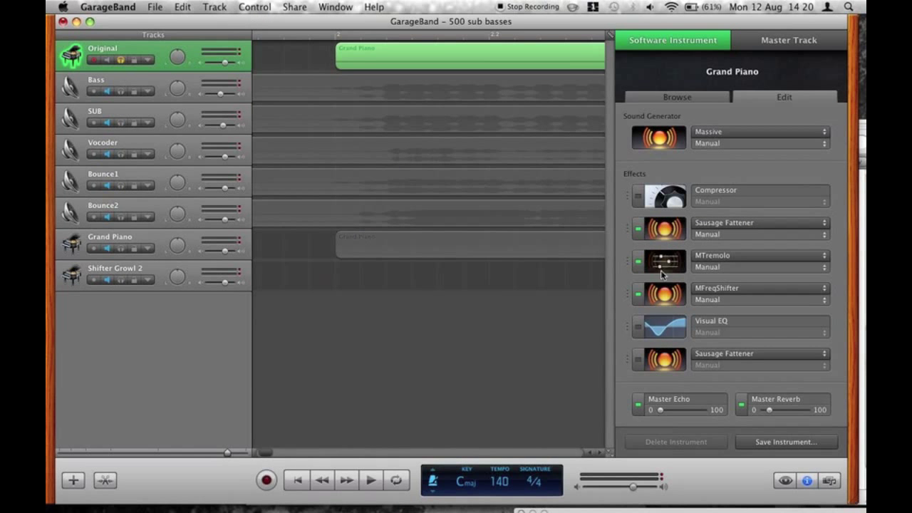
- Examine MFreqShifter's settings, including the exact Shift value, and close the effect
{"action": "left_click", "coordinate": [663, 294]}
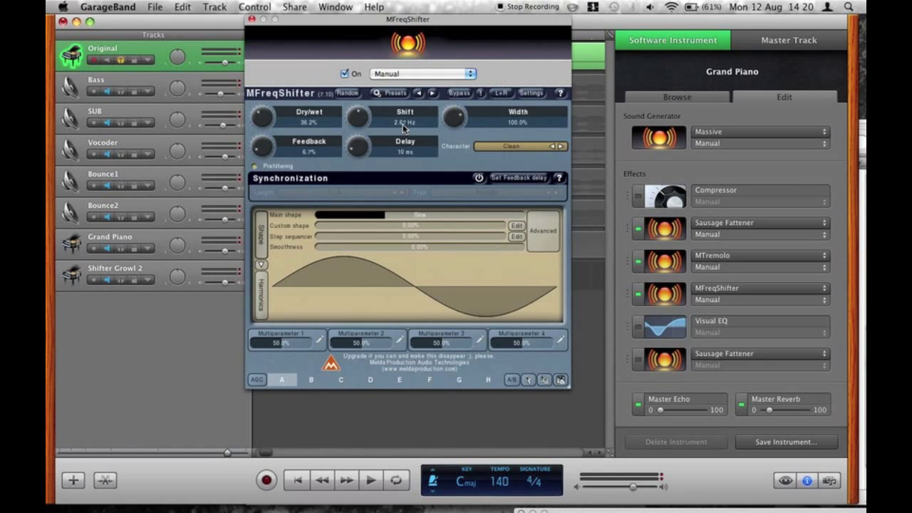
{"action": "left_click", "coordinate": [403, 125]}
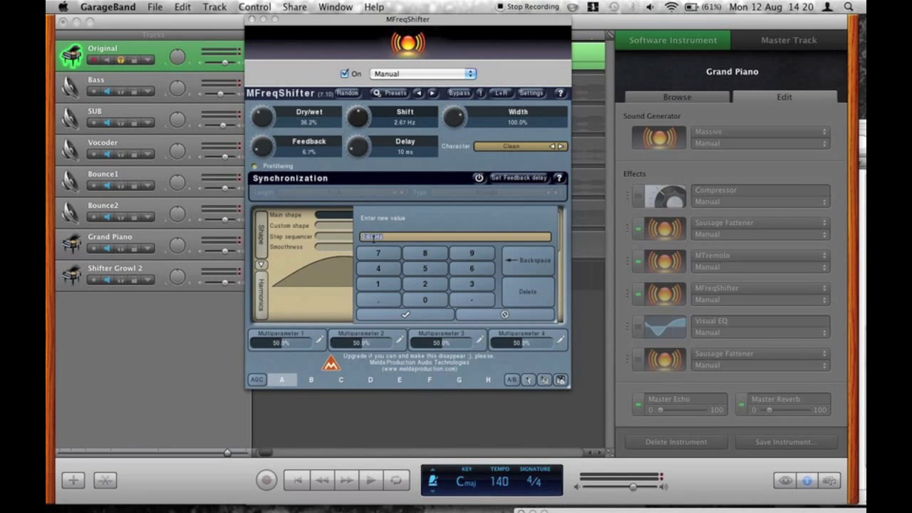
{"action": "left_click", "coordinate": [406, 316]}
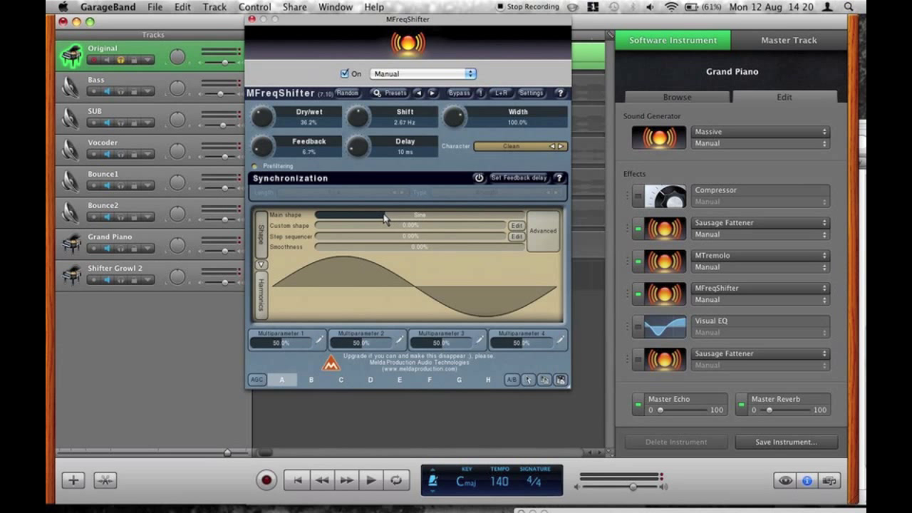
{"action": "left_click", "coordinate": [251, 18]}
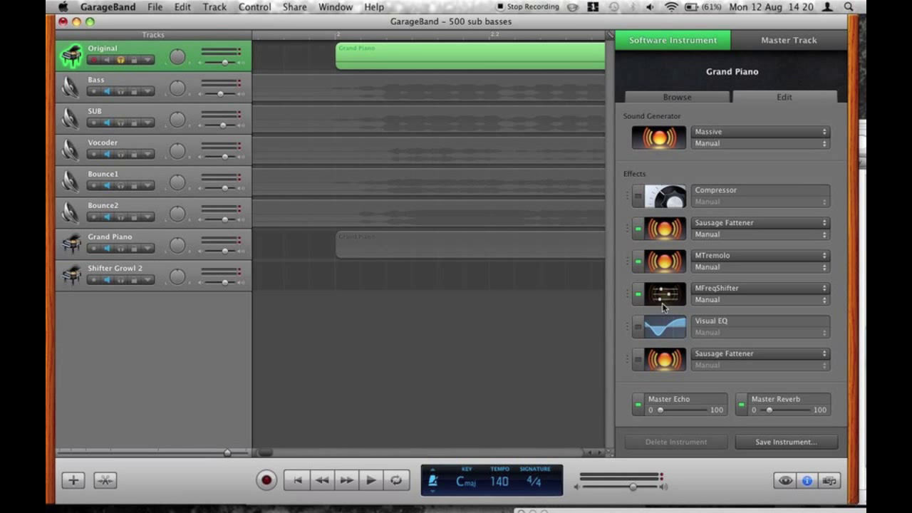
- Turn on the Visual EQ effect and open its band settings
{"action": "left_click", "coordinate": [638, 326]}
{"action": "left_click", "coordinate": [649, 332]}
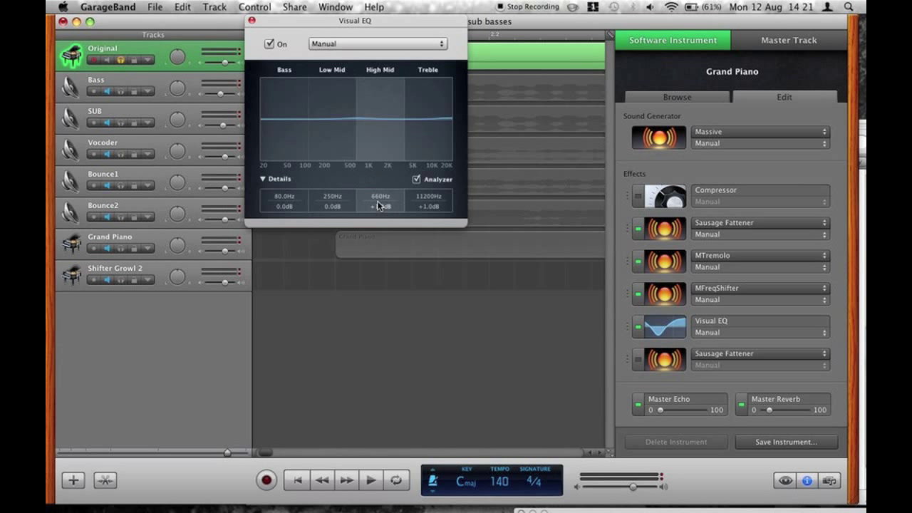
- Close the Visual EQ, turn on the last Sausage Fattener in the effects chain and open its settings
{"action": "left_click", "coordinate": [251, 21]}
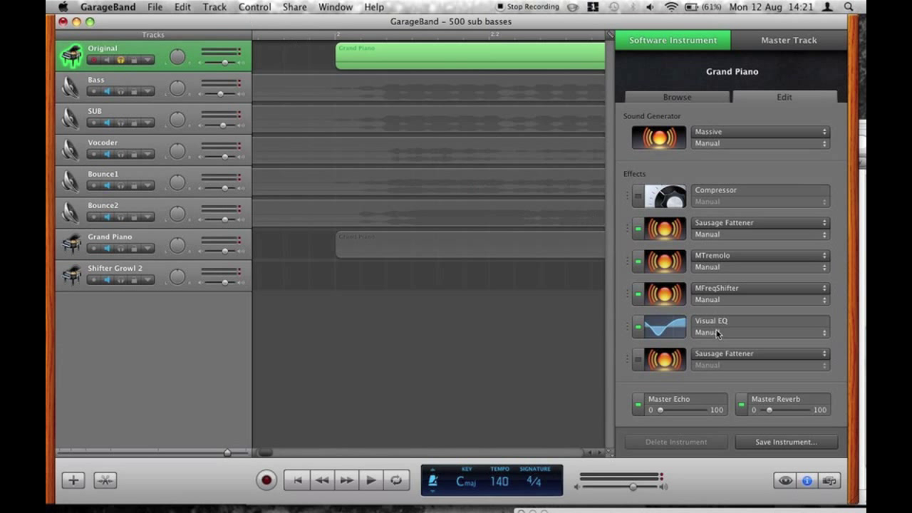
{"action": "left_click", "coordinate": [638, 360]}
{"action": "left_click", "coordinate": [669, 362]}
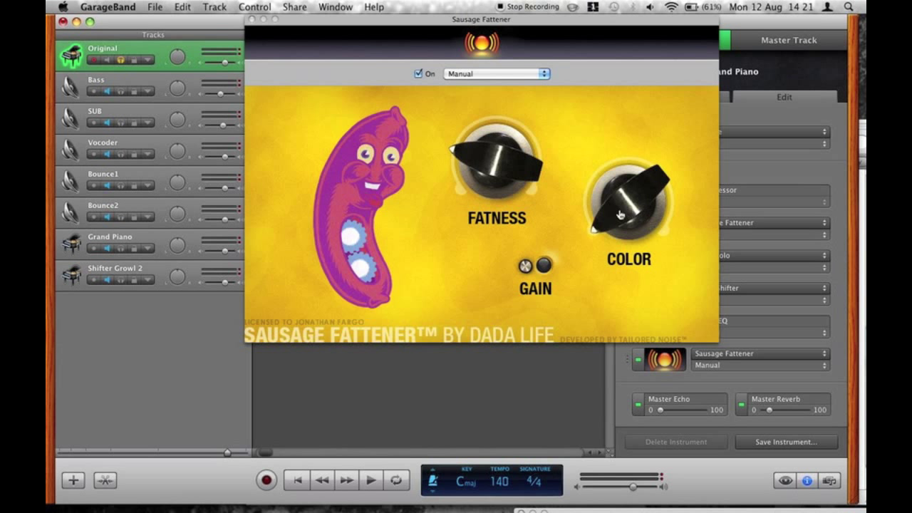
- Examine the last Sausage Fattener's Color, Gain and Fatness settings, including the exact values, and close the effect
{"action": "mouse_move", "coordinate": [656, 201]}
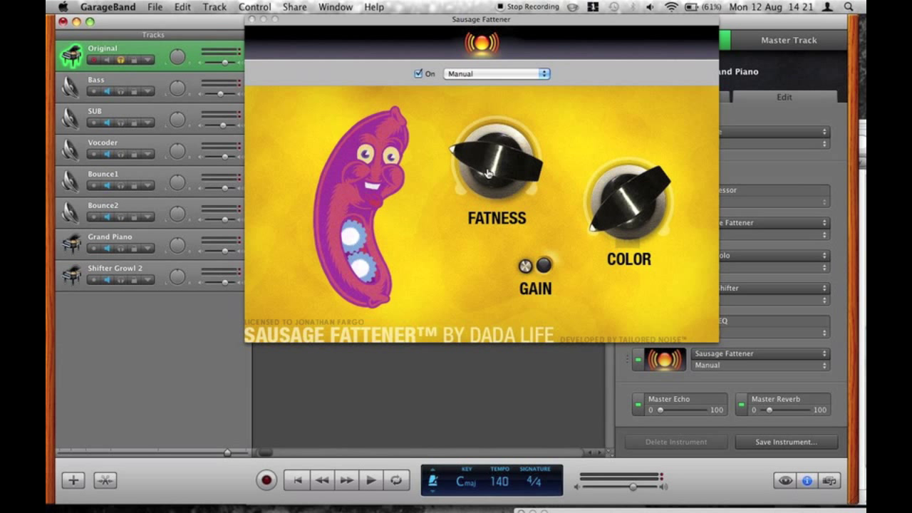
{"action": "mouse_move", "coordinate": [525, 265]}
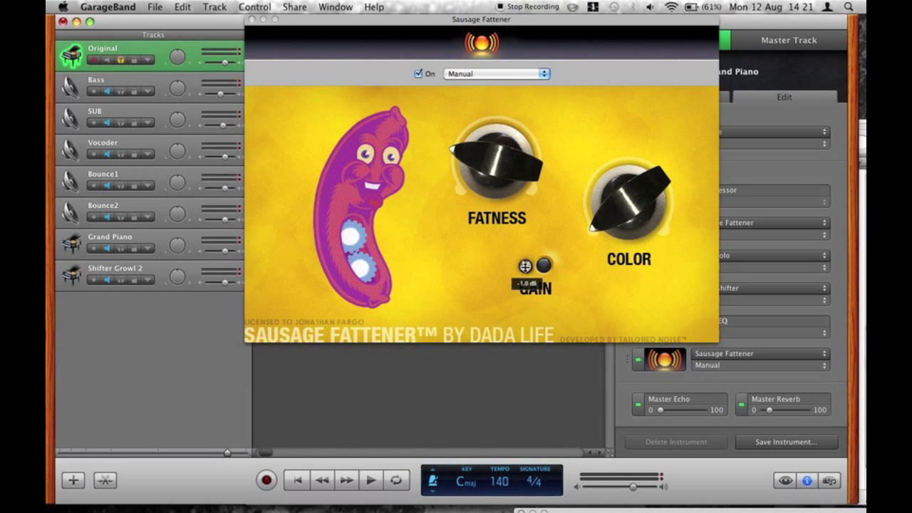
{"action": "left_click_drag", "start_coordinate": [525, 266], "coordinate": [524, 264]}
{"action": "left_click_drag", "start_coordinate": [541, 19], "coordinate": [448, 19]}
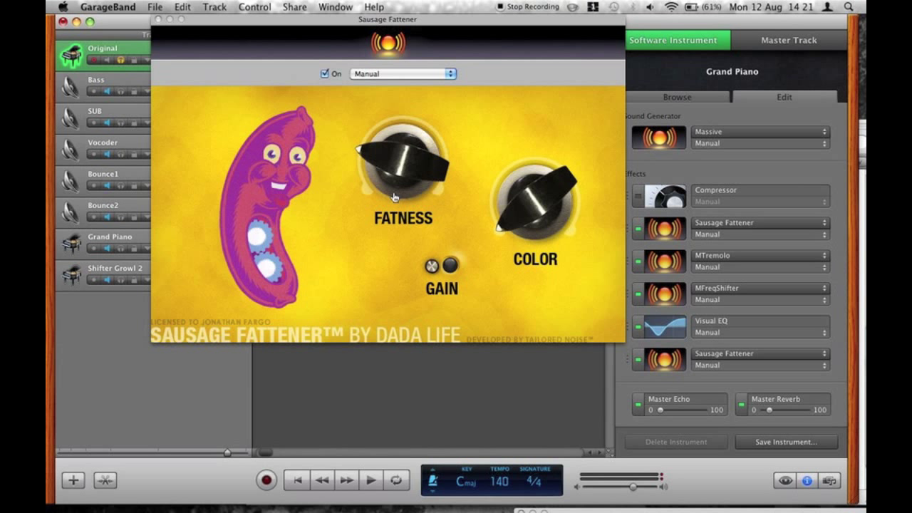
{"action": "mouse_move", "coordinate": [390, 180]}
{"action": "left_click_drag", "start_coordinate": [391, 181], "coordinate": [390, 185]}
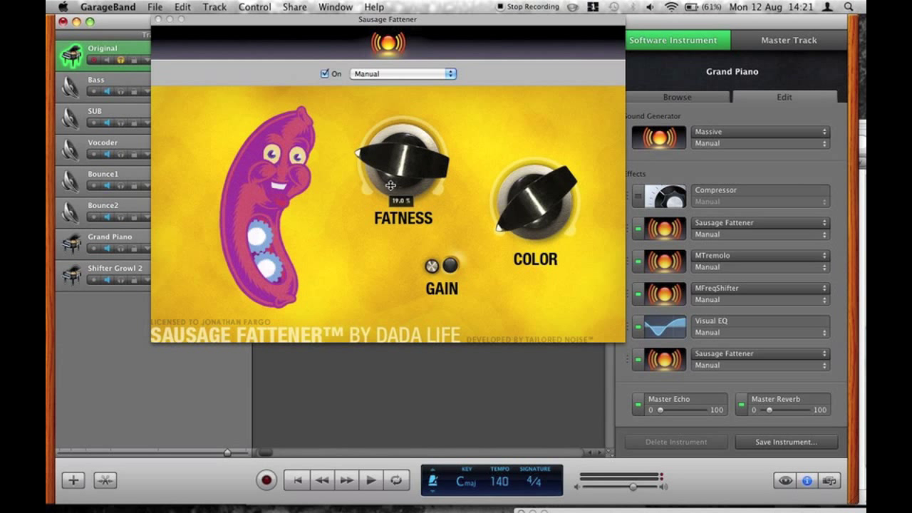
{"action": "left_click", "coordinate": [158, 19]}
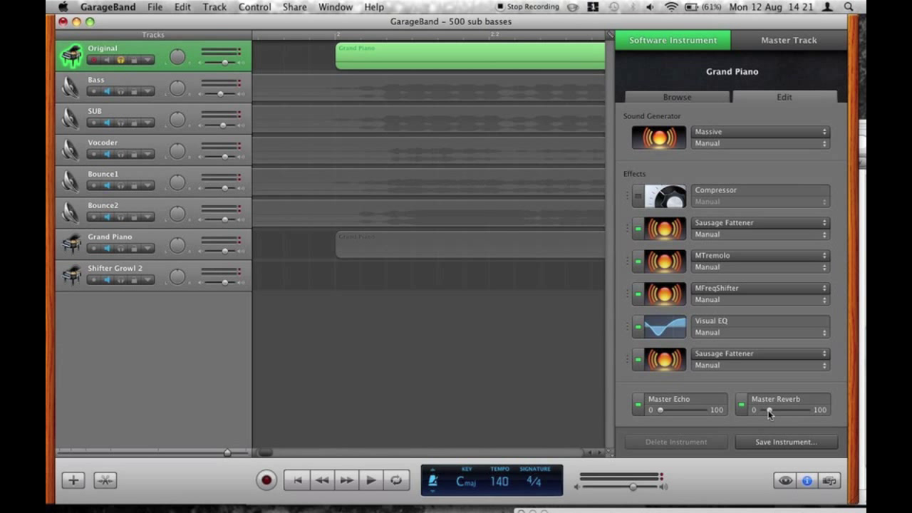
- Play the Original track from just before its region at bar 2 and show the track's automation
{"action": "left_click", "coordinate": [321, 37]}
{"action": "key", "text": "space"}
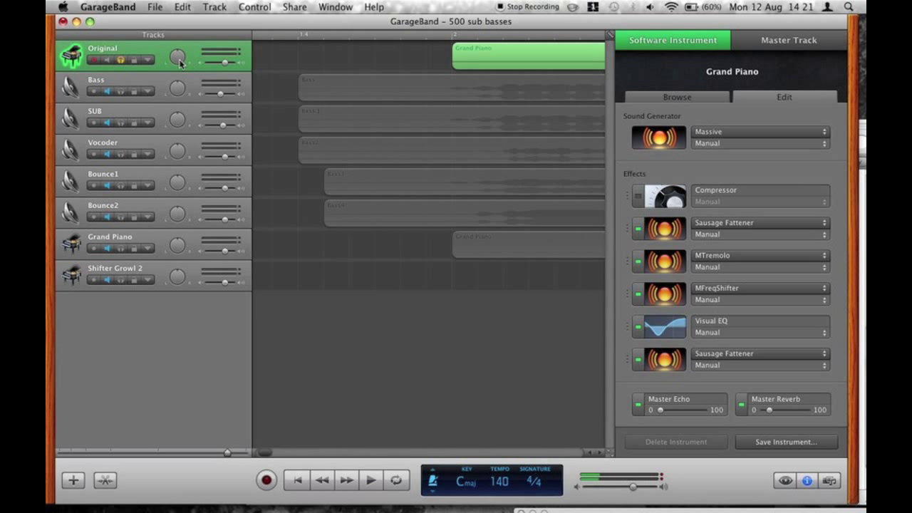
{"action": "key", "text": "a"}
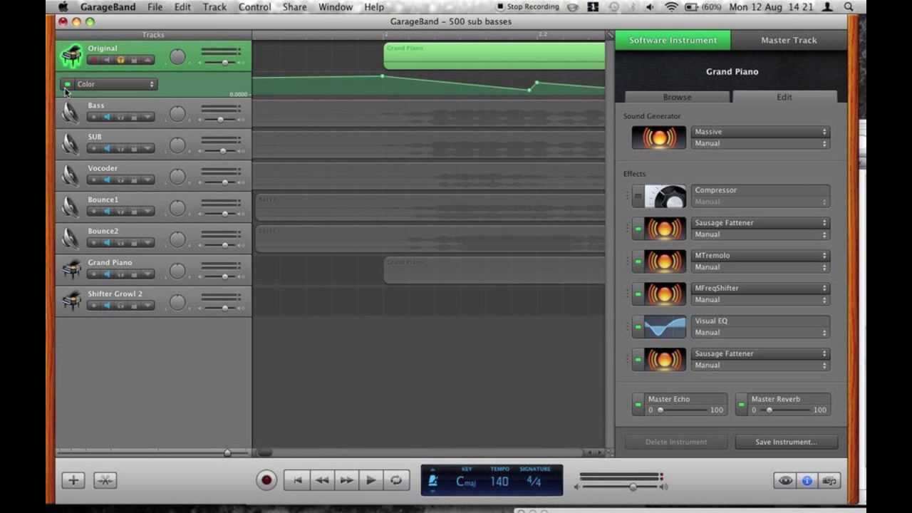
- Look through the parameters available for automation in Massive and both Sausage Fatteners, and cancel without changing the selection
{"action": "left_click", "coordinate": [90, 86]}
{"action": "left_click", "coordinate": [116, 135]}
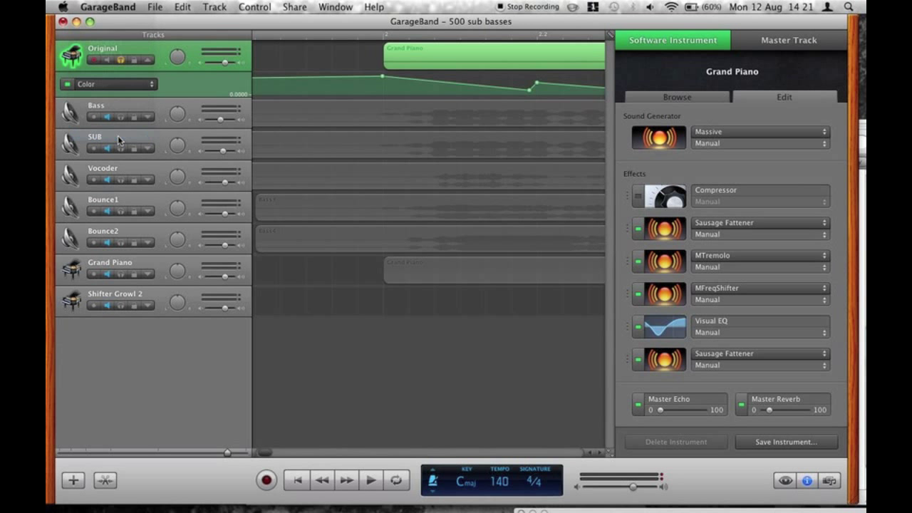
{"action": "scroll", "coordinate": [364, 193], "scroll_direction": "up", "scroll_amount": 10}
{"action": "scroll", "coordinate": [364, 193], "scroll_direction": "up", "scroll_amount": 5}
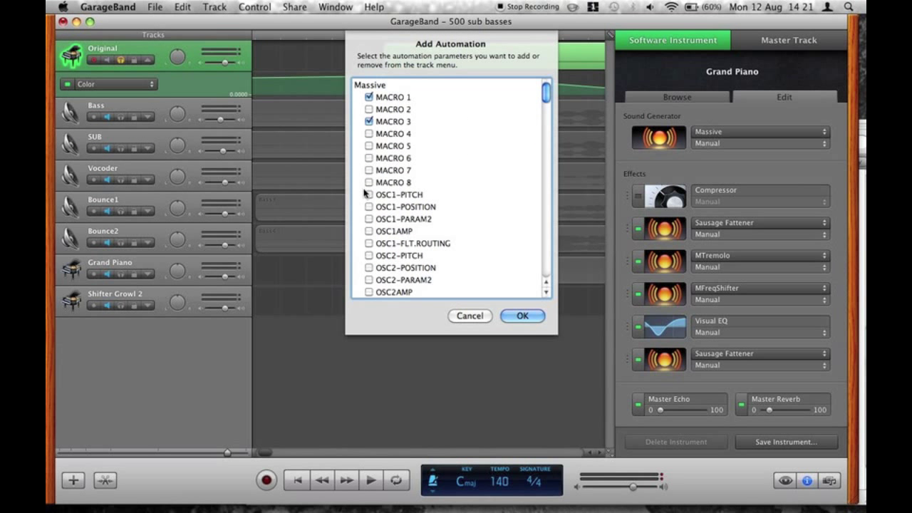
{"action": "left_click", "coordinate": [391, 100]}
{"action": "left_click", "coordinate": [401, 125]}
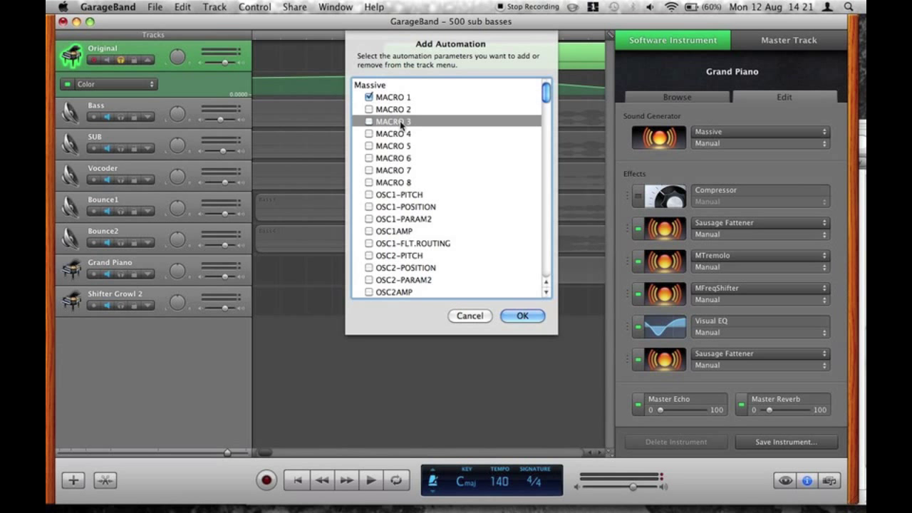
{"action": "scroll", "coordinate": [429, 150], "scroll_direction": "down", "scroll_amount": 15}
{"action": "scroll", "coordinate": [431, 148], "scroll_direction": "down", "scroll_amount": 20}
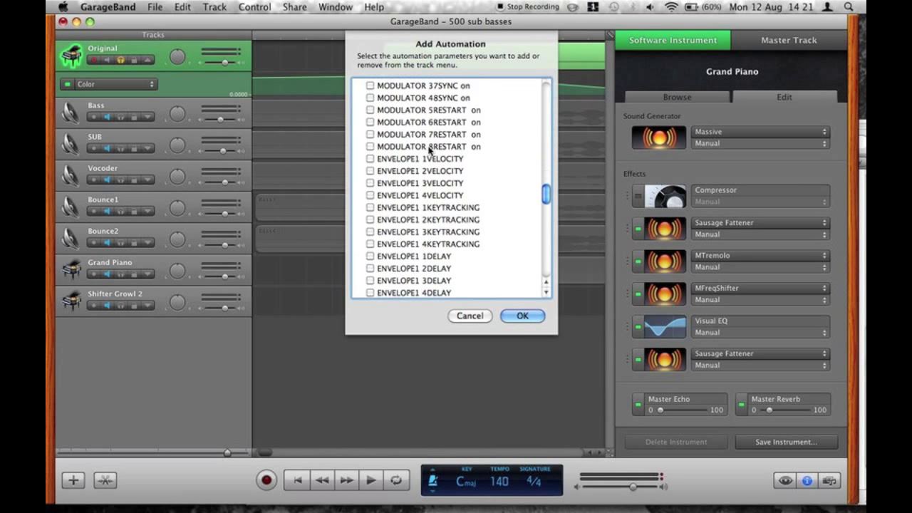
{"action": "scroll", "coordinate": [402, 197], "scroll_direction": "left", "scroll_amount": 2}
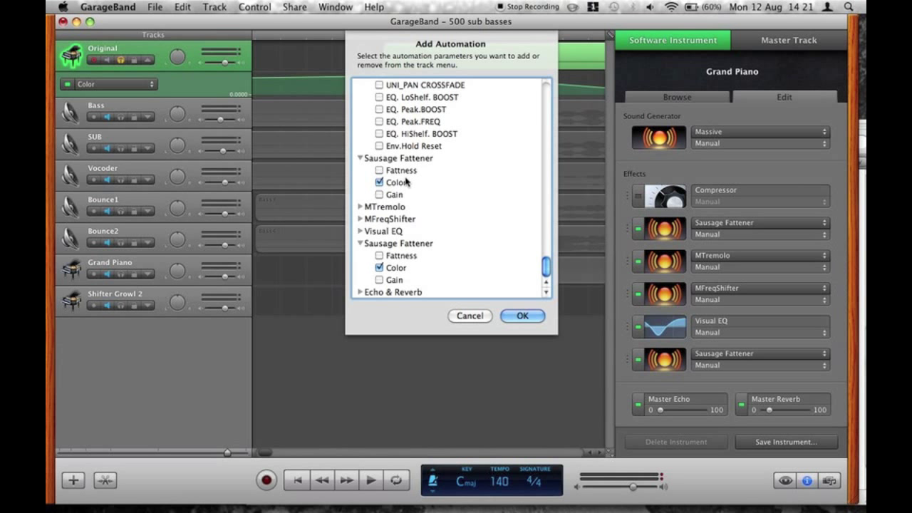
{"action": "left_click", "coordinate": [483, 315]}
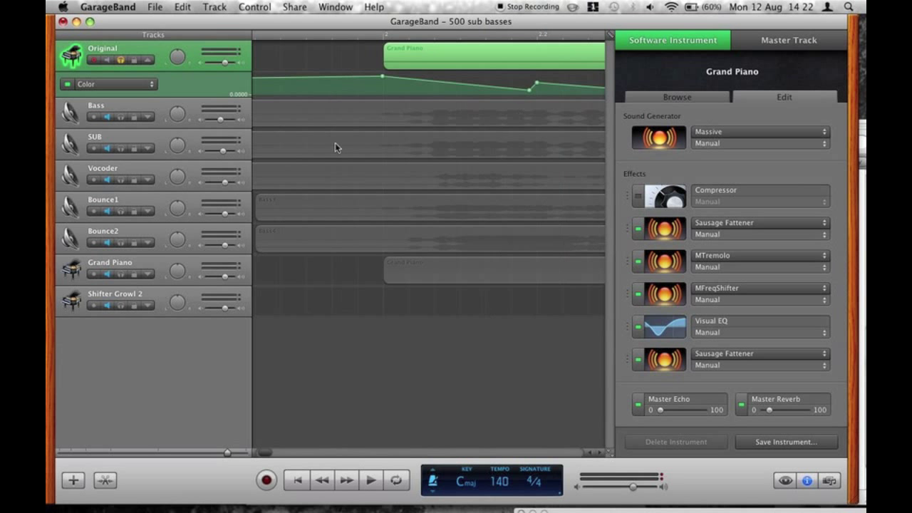
- Display the track's MACRO 1 automation, check Massive's macro controls and 7 PERF modulator, and close the synth
{"action": "left_click", "coordinate": [132, 85]}
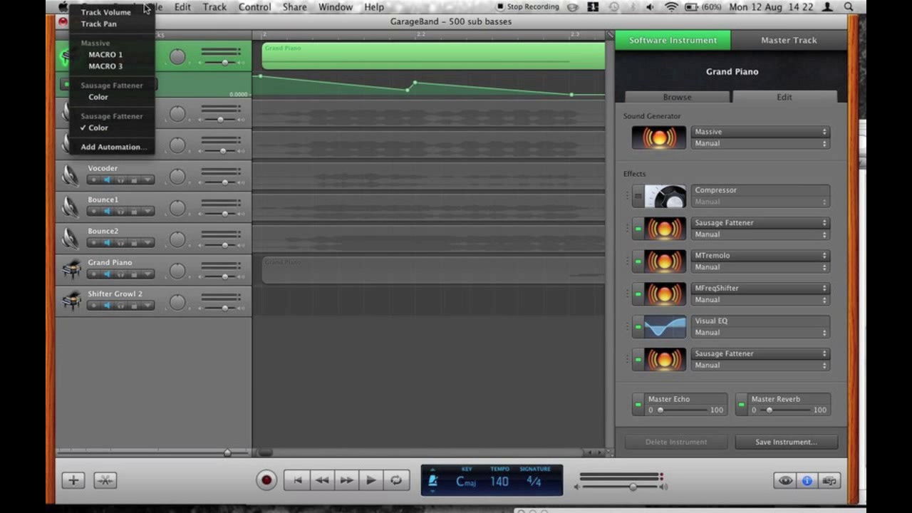
{"action": "left_click", "coordinate": [429, 74]}
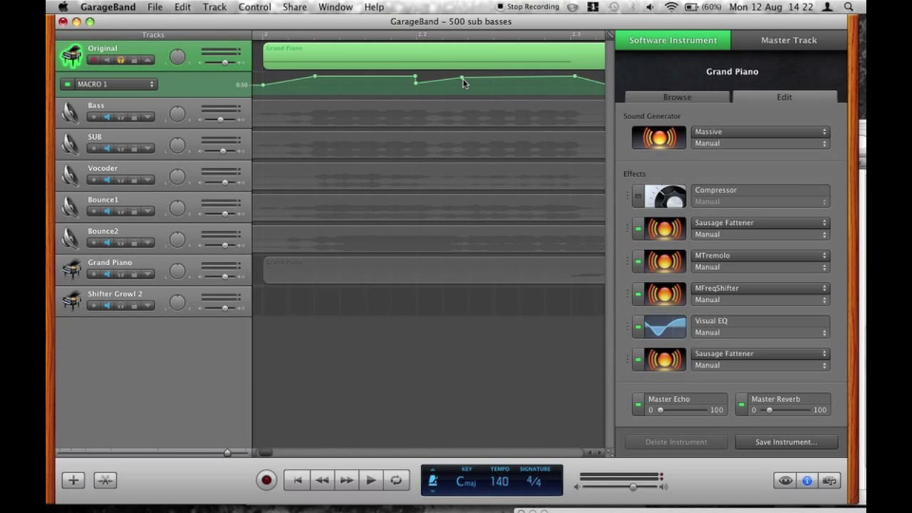
{"action": "left_click", "coordinate": [659, 137]}
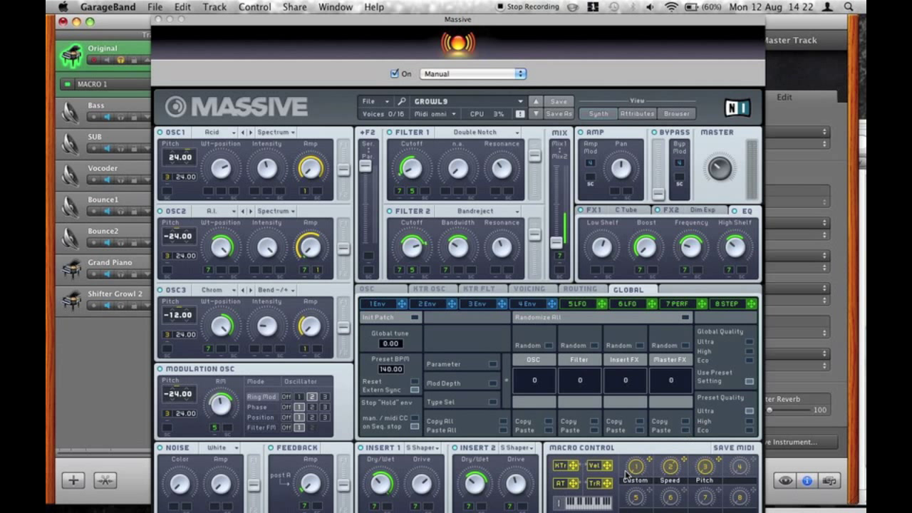
{"action": "left_click", "coordinate": [684, 305]}
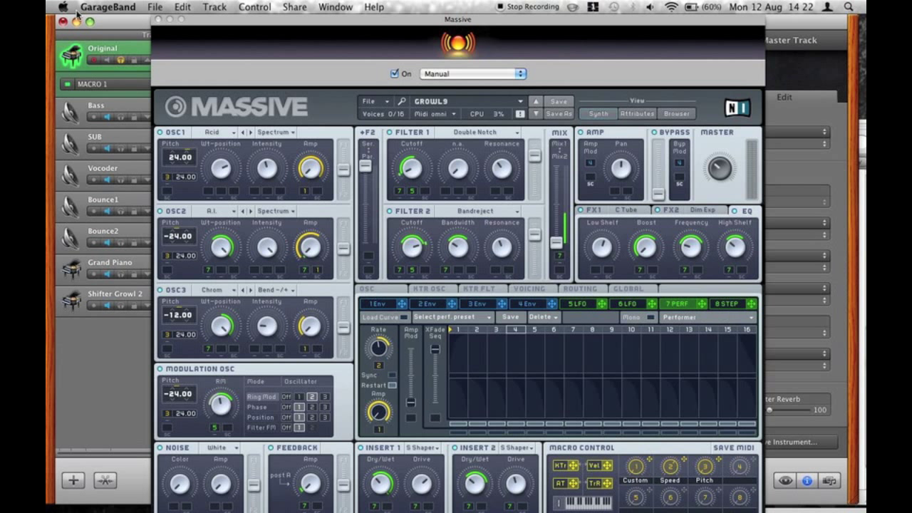
{"action": "left_click", "coordinate": [159, 20]}
- Hide the track info and examine the MACRO 1 automation points from bar 2 to the end of the curve
{"action": "scroll", "coordinate": [413, 89], "scroll_direction": "right", "scroll_amount": 2}
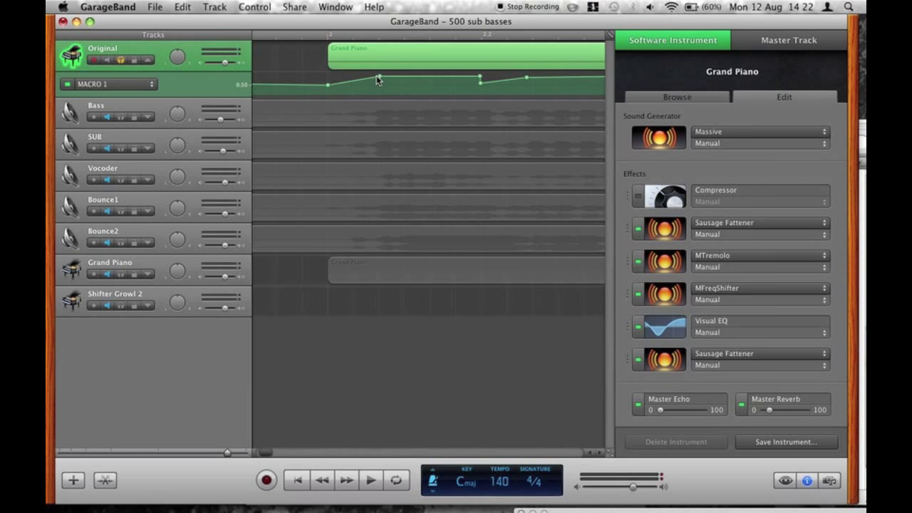
{"action": "scroll", "coordinate": [378, 81], "scroll_direction": "right", "scroll_amount": 2}
{"action": "left_click", "coordinate": [806, 480]}
{"action": "scroll", "coordinate": [370, 71], "scroll_direction": "left", "scroll_amount": 3}
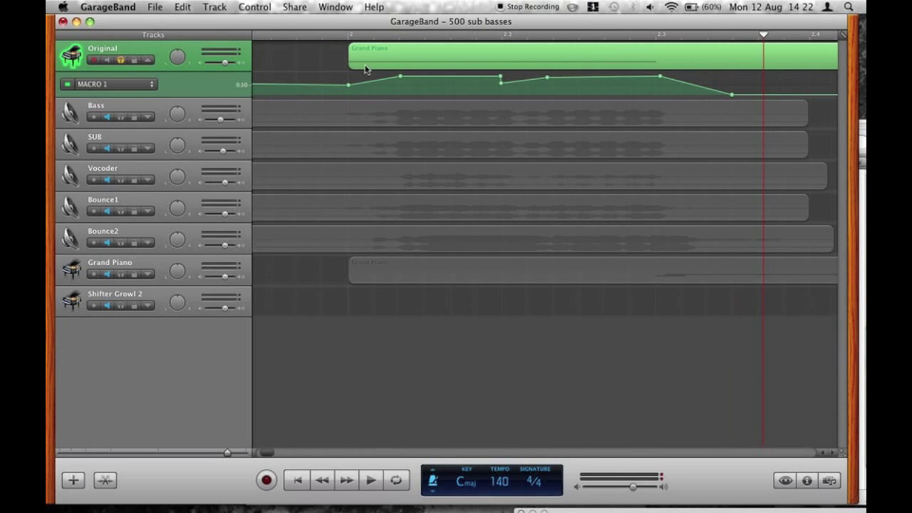
{"action": "left_click", "coordinate": [349, 85]}
{"action": "scroll", "coordinate": [409, 92], "scroll_direction": "right", "scroll_amount": 6}
{"action": "scroll", "coordinate": [399, 89], "scroll_direction": "left", "scroll_amount": 6}
{"action": "left_click", "coordinate": [494, 38]}
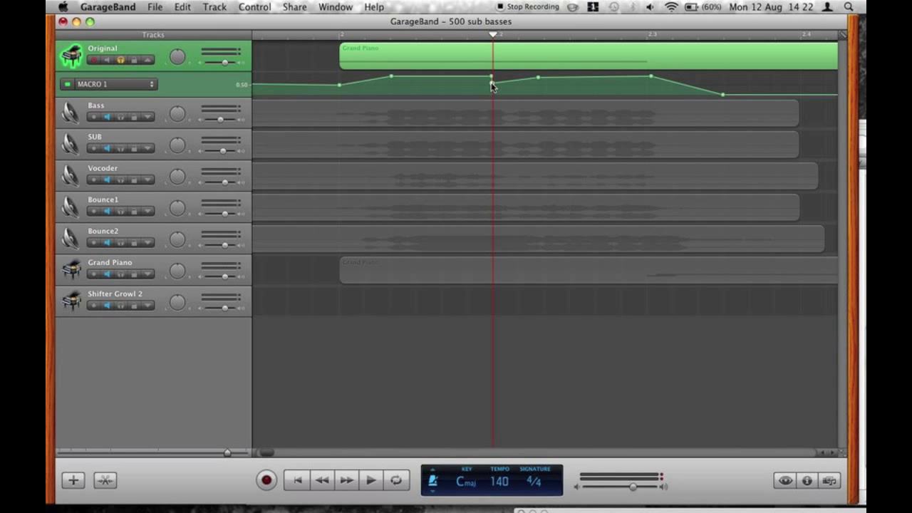
{"action": "left_click", "coordinate": [538, 78]}
{"action": "left_click", "coordinate": [650, 77]}
{"action": "left_click", "coordinate": [722, 95]}
- Open the Original track's region in the Piano Roll, inspect its single note and close the editor
{"action": "double_click", "coordinate": [381, 61]}
{"action": "scroll", "coordinate": [415, 395], "scroll_direction": "down", "scroll_amount": 3}
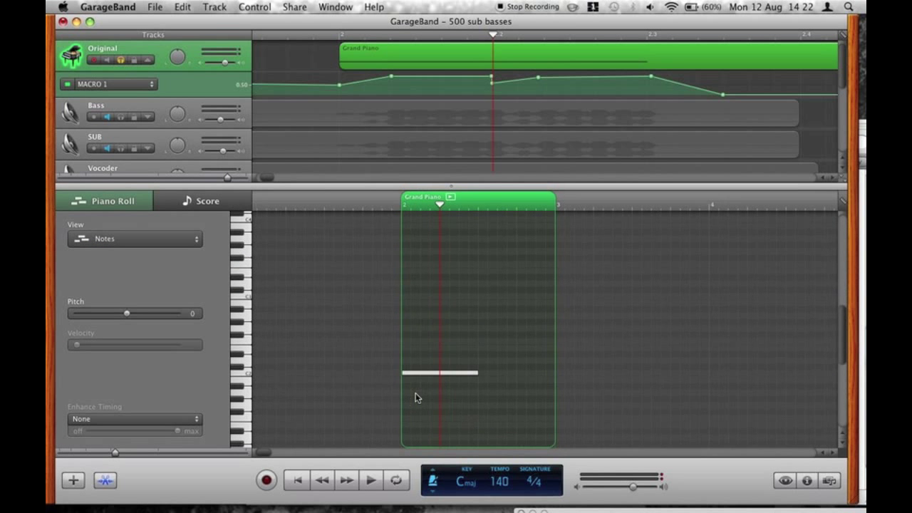
{"action": "scroll", "coordinate": [415, 396], "scroll_direction": "right", "scroll_amount": 3}
{"action": "left_click", "coordinate": [363, 372]}
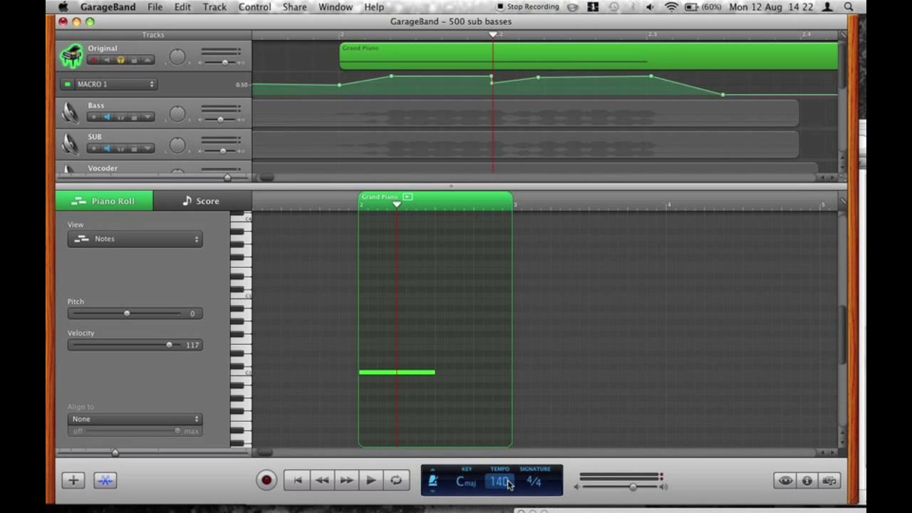
{"action": "left_click", "coordinate": [370, 371]}
{"action": "left_click", "coordinate": [105, 480]}
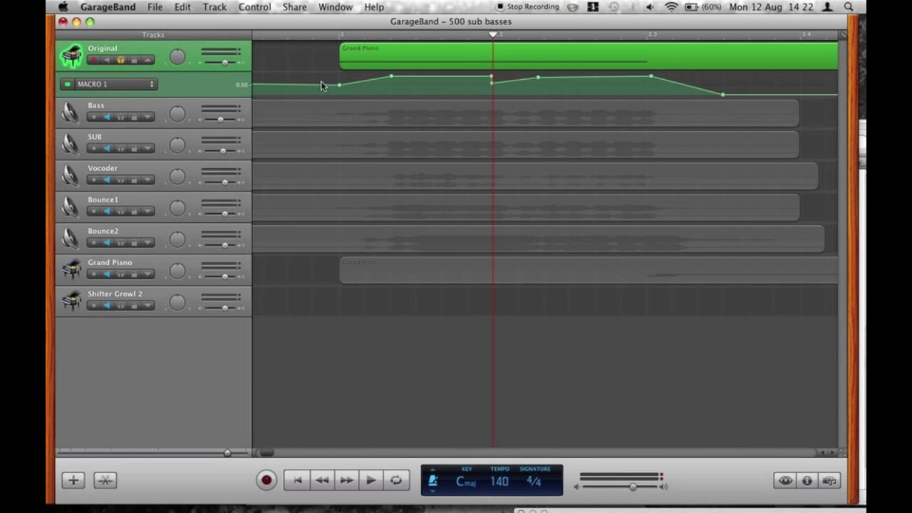
- Display the MACRO 3 automation and examine its points at bar 2, 2.2 and 2.3
{"action": "left_click", "coordinate": [118, 85]}
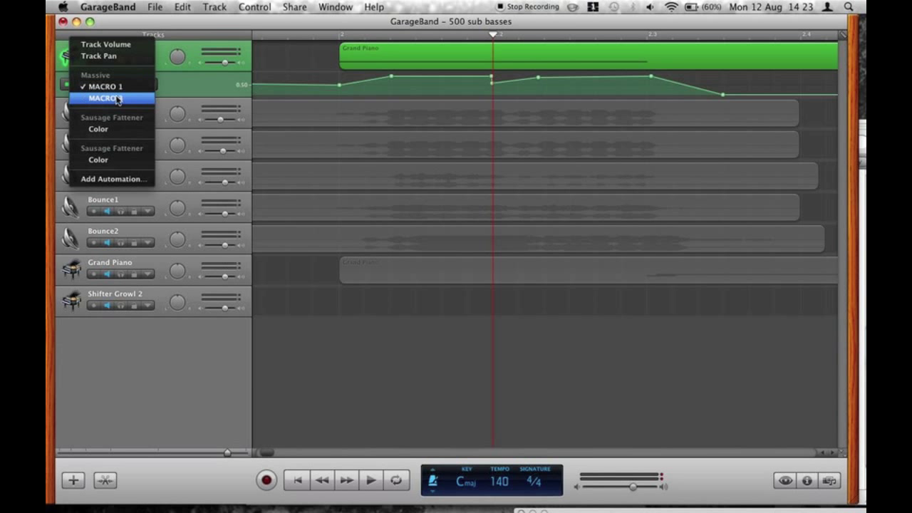
{"action": "left_click", "coordinate": [119, 98]}
{"action": "left_click", "coordinate": [339, 34]}
{"action": "left_click", "coordinate": [340, 76]}
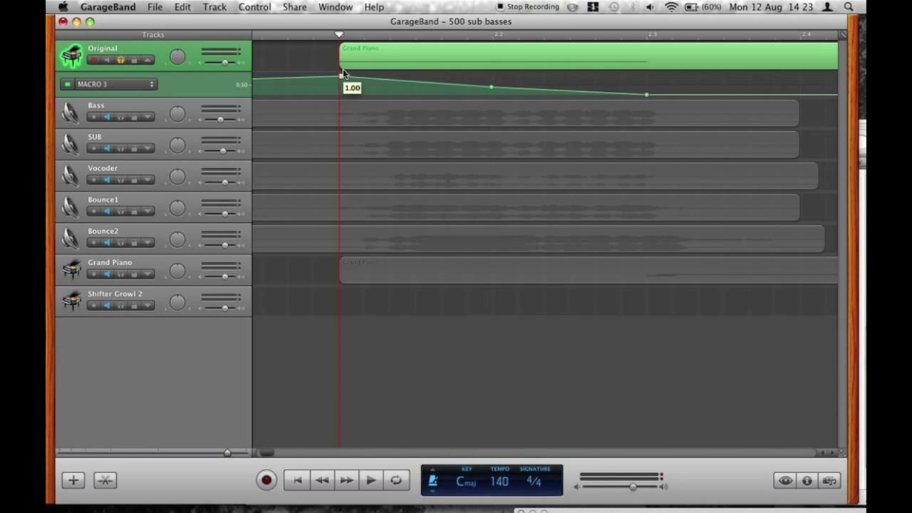
{"action": "left_click", "coordinate": [493, 35]}
{"action": "left_click", "coordinate": [490, 88]}
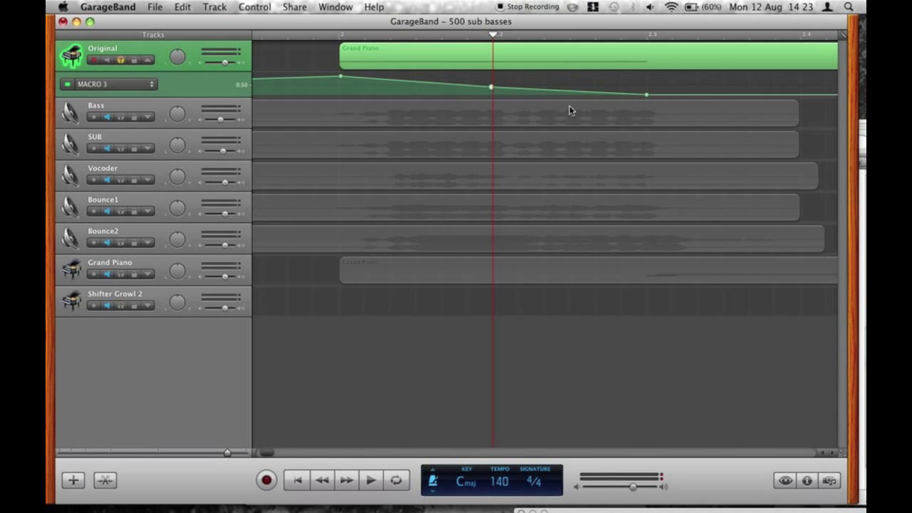
{"action": "left_click", "coordinate": [646, 95]}
- Play the Original track from bar 2 to hear the automated growl
{"action": "left_click", "coordinate": [146, 87]}
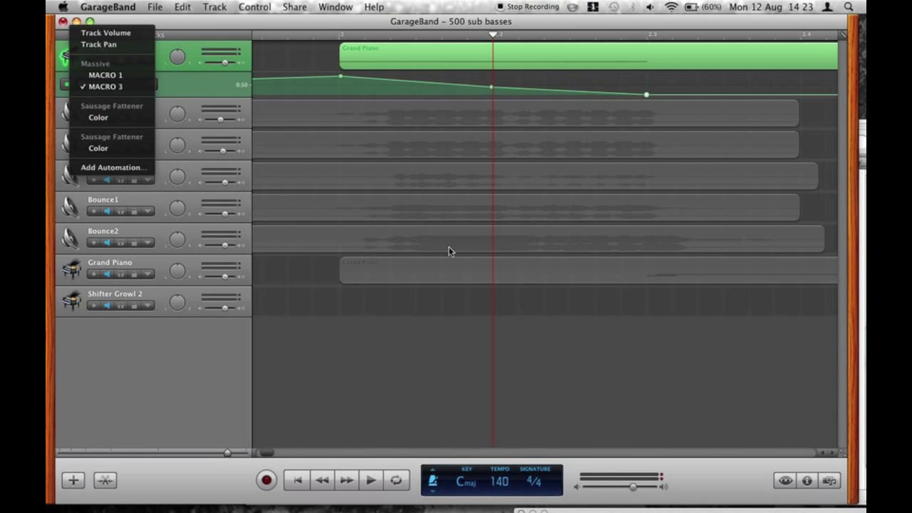
{"action": "left_click", "coordinate": [341, 45]}
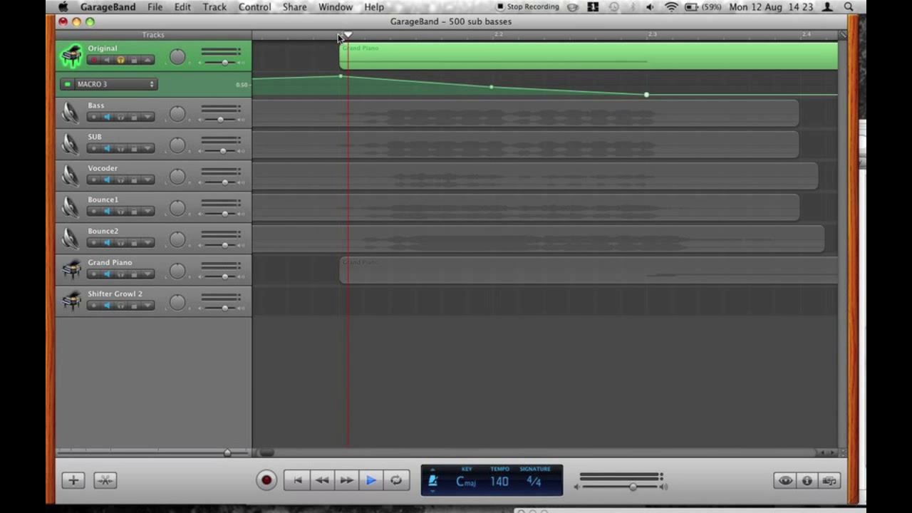
{"action": "scroll", "coordinate": [340, 37], "scroll_direction": "right", "scroll_amount": 5}
{"action": "scroll", "coordinate": [402, 83], "scroll_direction": "left", "scroll_amount": 8}
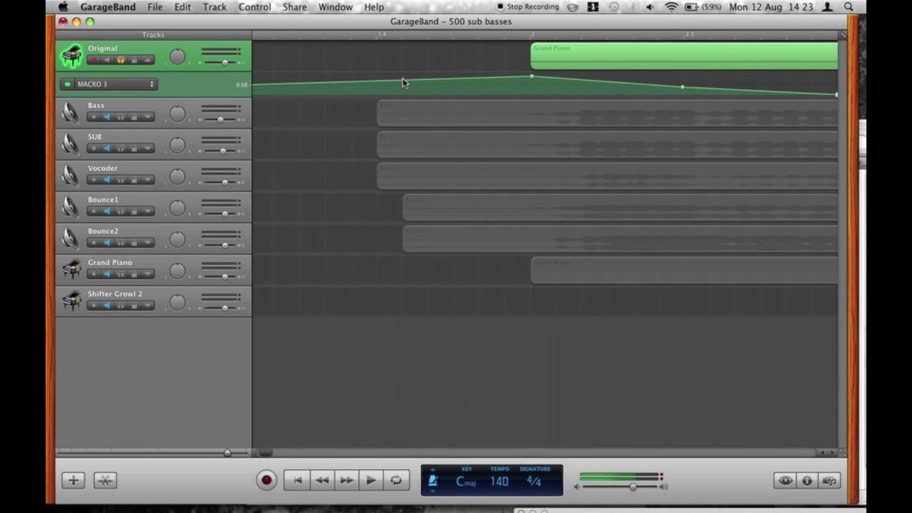
- Display the Color automation of the first Sausage Fattener on the Original track
{"action": "left_click", "coordinate": [132, 84]}
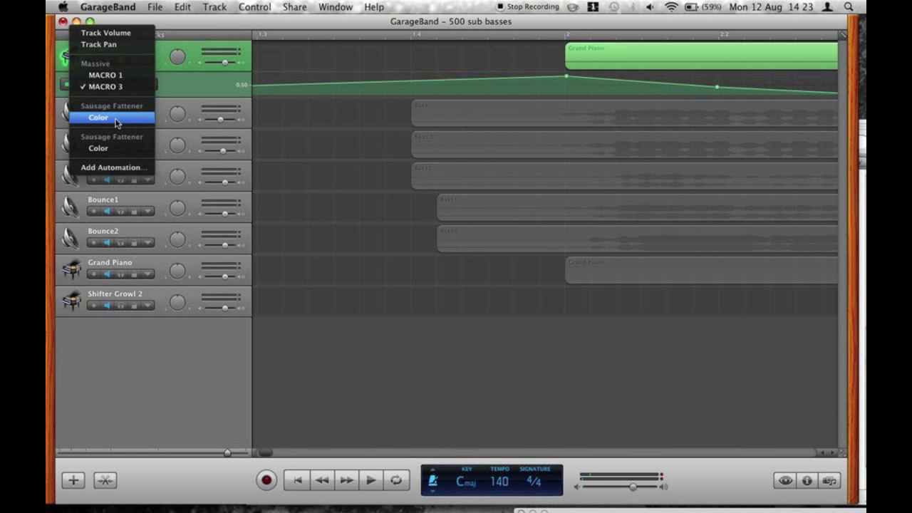
{"action": "left_click", "coordinate": [120, 119]}
{"action": "left_click", "coordinate": [130, 82]}
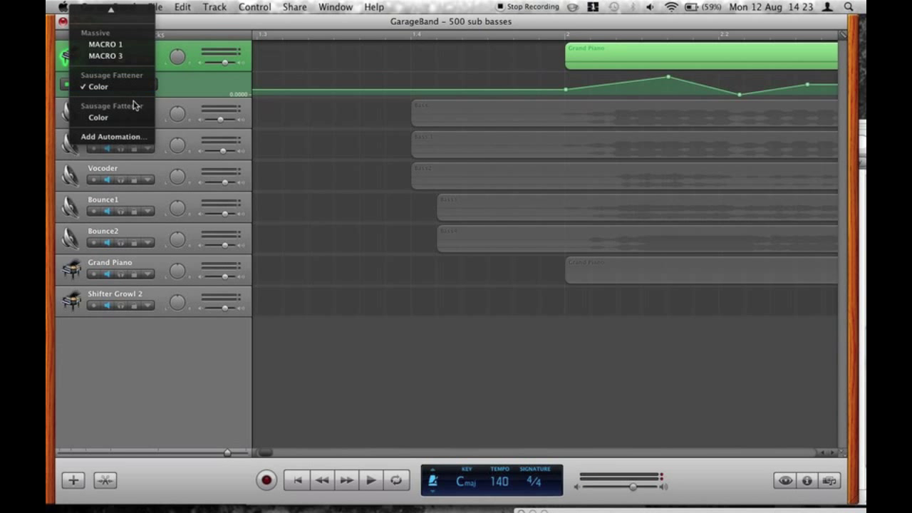
{"action": "left_click", "coordinate": [135, 85]}
- Show the track info again and open the first Sausage Fattener's settings
{"action": "mouse_move", "coordinate": [826, 506]}
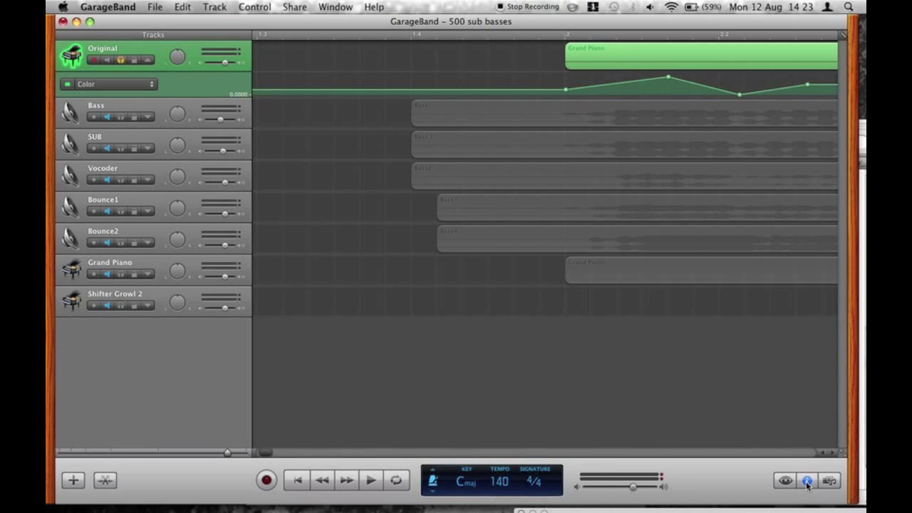
{"action": "left_click", "coordinate": [807, 481]}
{"action": "left_click", "coordinate": [663, 229]}
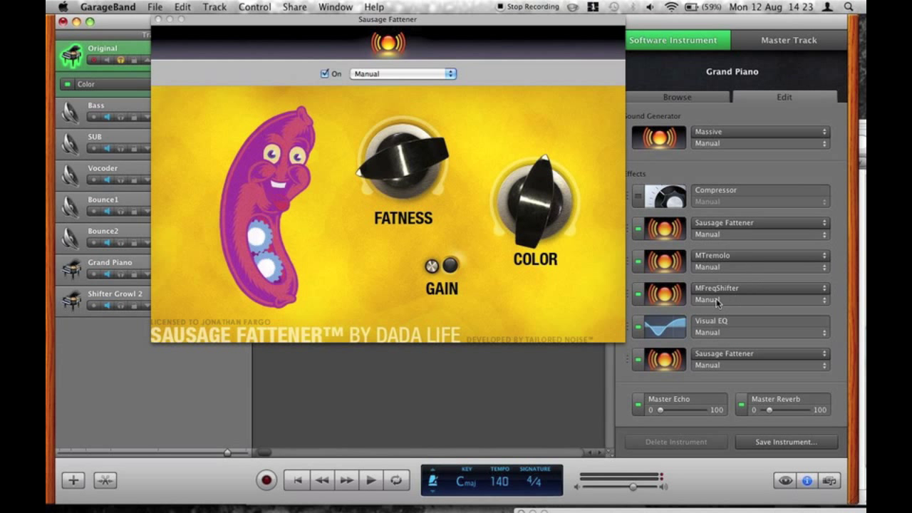
- Close the Sausage Fattener and track info, and examine the Color automation points on the Original track between bar 2 and 2.3
{"action": "left_click", "coordinate": [159, 20]}
{"action": "left_click", "coordinate": [806, 478]}
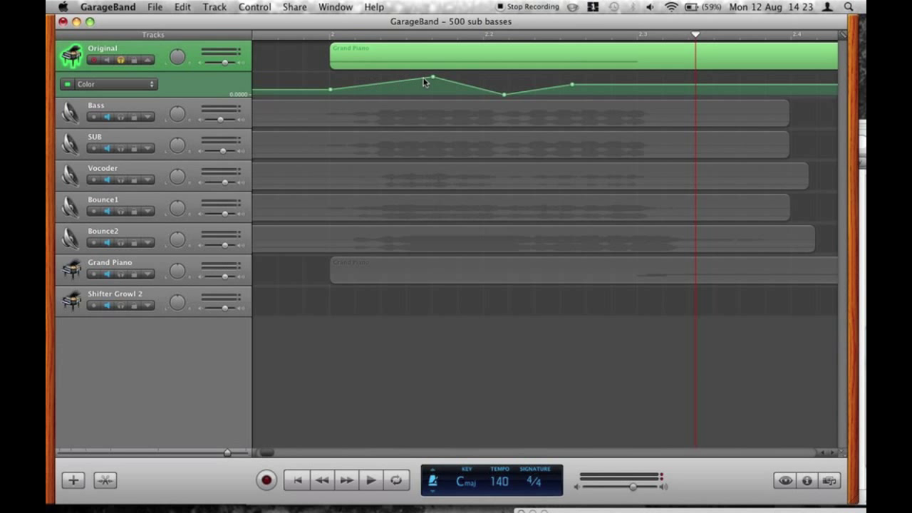
{"action": "left_click", "coordinate": [504, 94]}
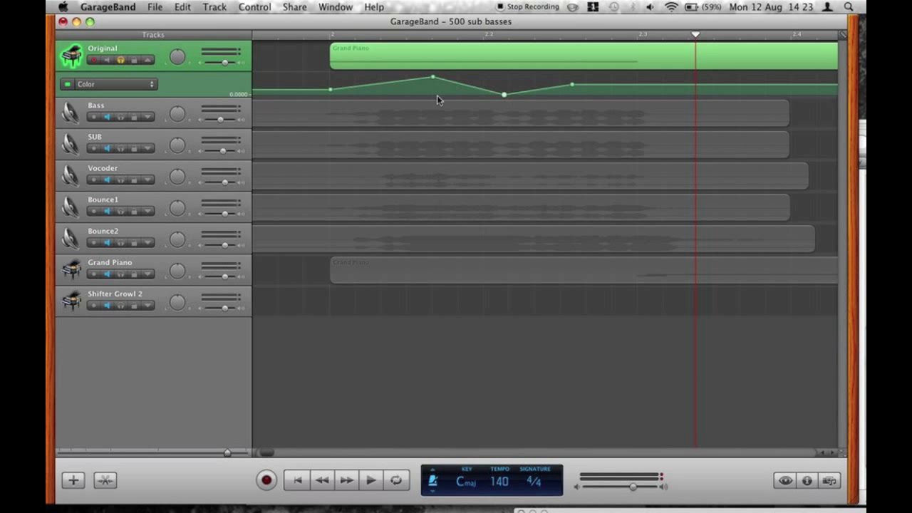
{"action": "left_click", "coordinate": [331, 90]}
{"action": "left_click", "coordinate": [504, 96]}
{"action": "left_click", "coordinate": [572, 86]}
{"action": "left_click_drag", "start_coordinate": [434, 36], "coordinate": [678, 116]}
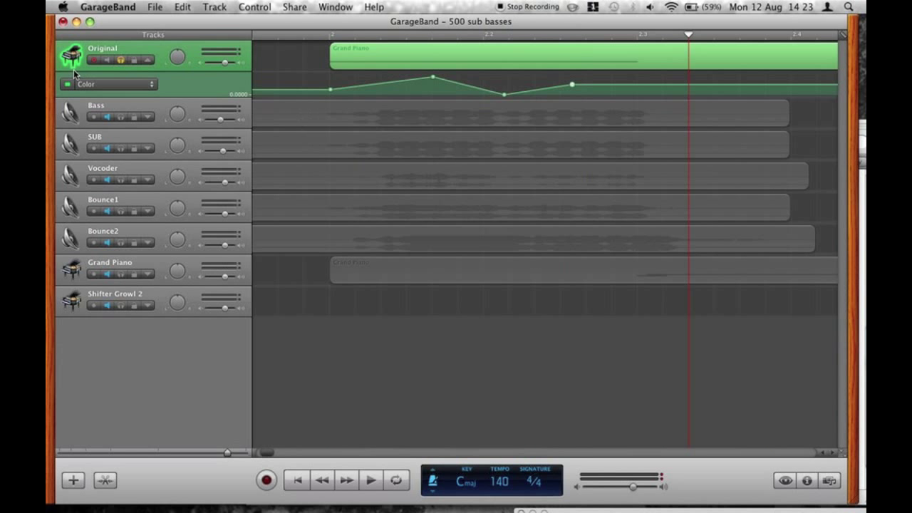
- Display the second Sausage Fattener's Color automation on the Original track and check that plug-in's settings
{"action": "left_click", "coordinate": [98, 84]}
{"action": "left_click", "coordinate": [111, 118]}
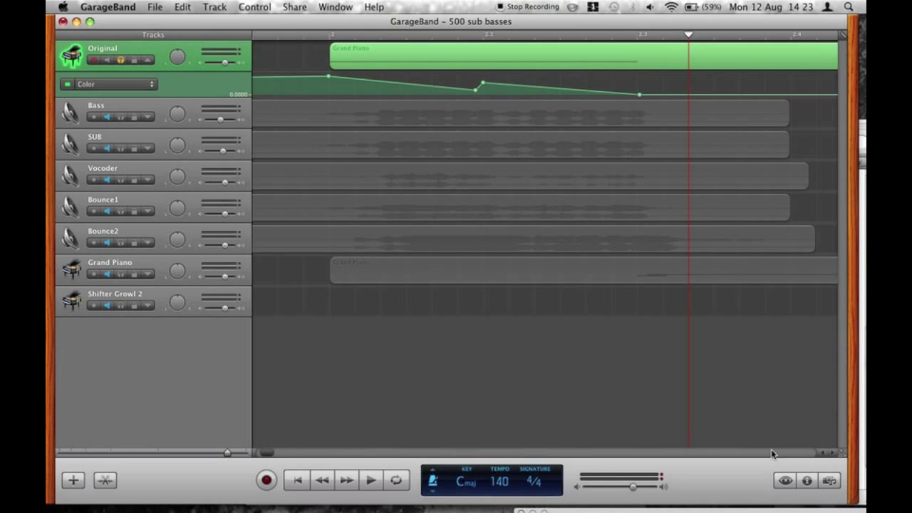
{"action": "left_click", "coordinate": [806, 480]}
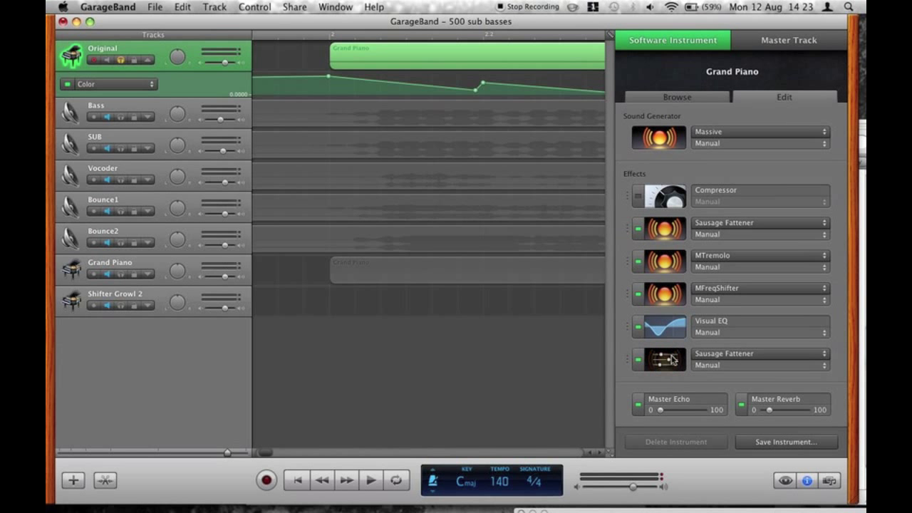
{"action": "left_click", "coordinate": [672, 360]}
{"action": "left_click", "coordinate": [158, 19]}
{"action": "left_click", "coordinate": [806, 480]}
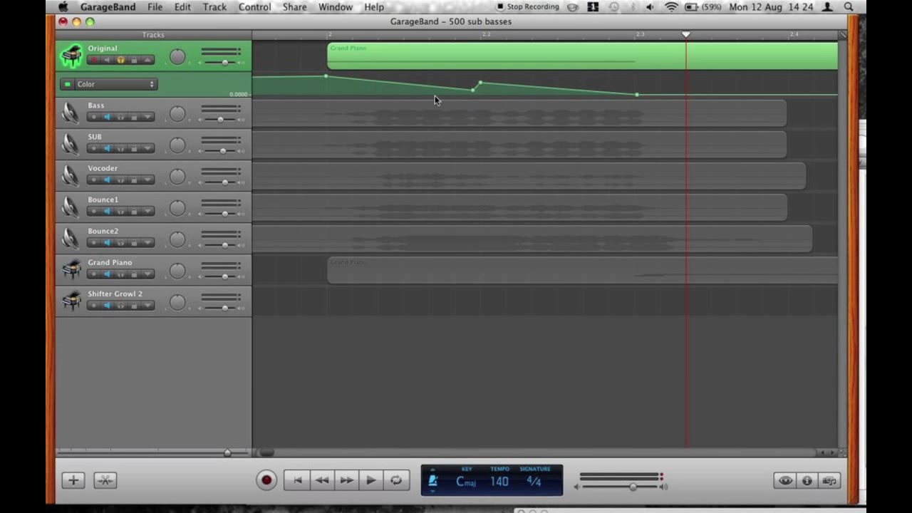
- Examine the second Color automation curve's points at bar 2, just before 2.2, at 2.2 and at 2.3
{"action": "left_click", "coordinate": [480, 35]}
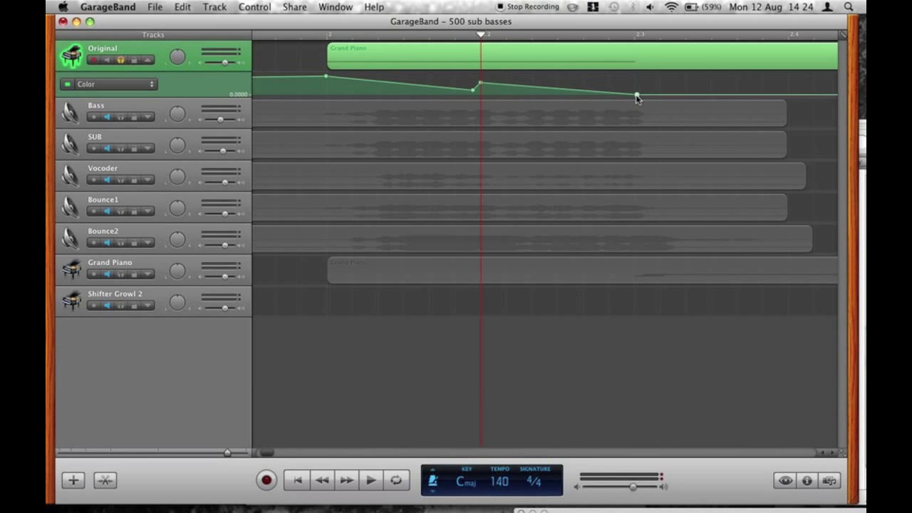
{"action": "left_click", "coordinate": [326, 76]}
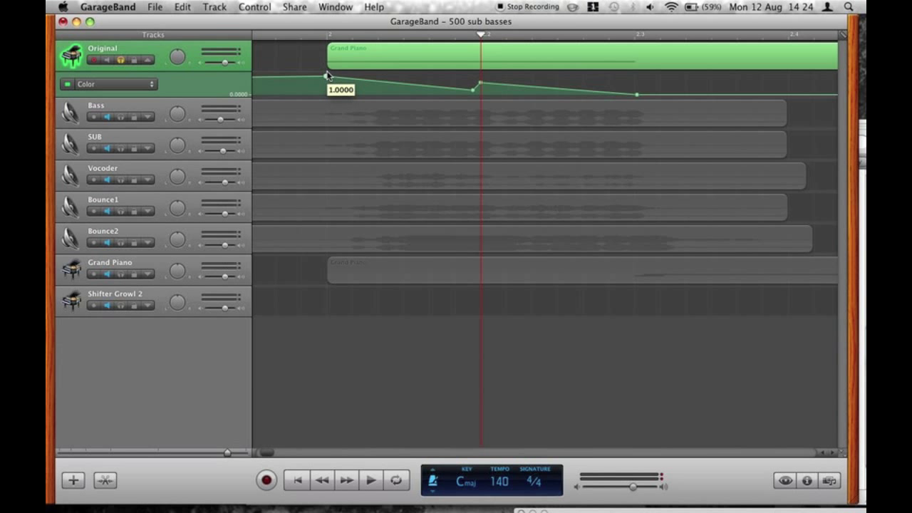
{"action": "left_click", "coordinate": [474, 90]}
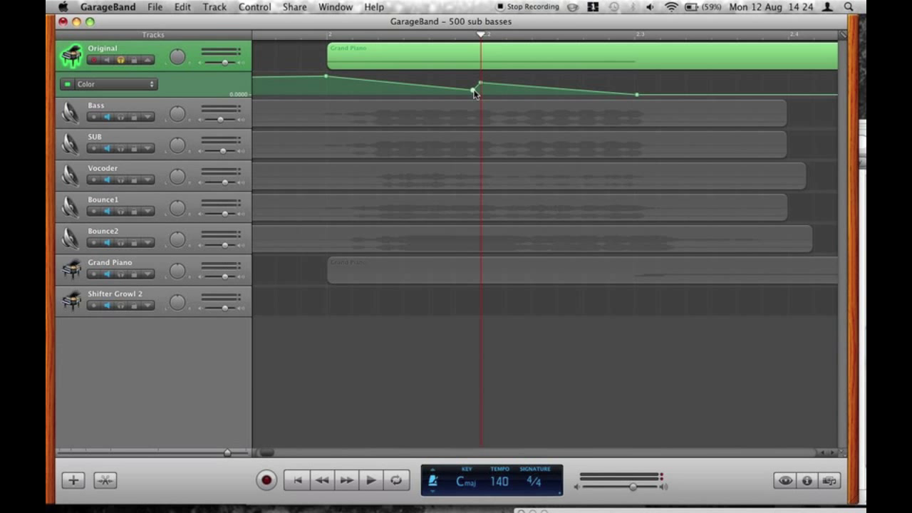
{"action": "left_click", "coordinate": [479, 83]}
{"action": "left_click", "coordinate": [481, 84]}
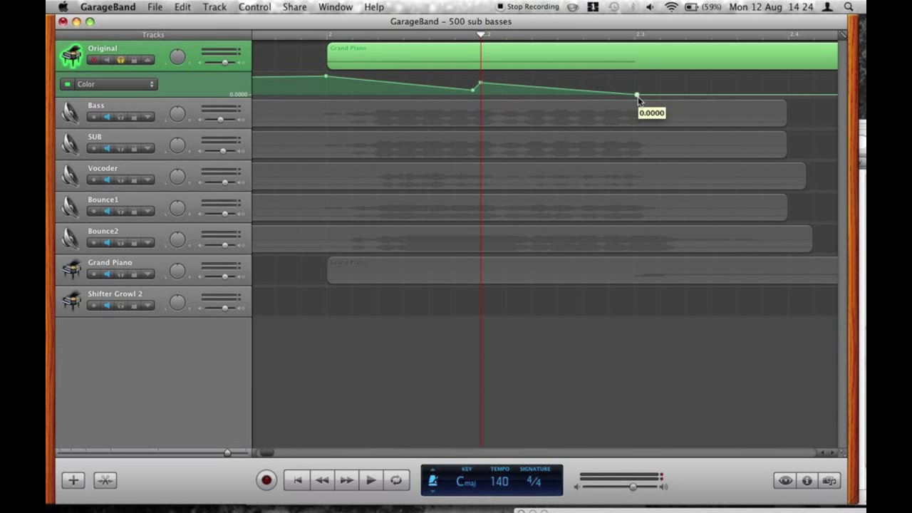
- Hide the Original track's automation lane and solo the Bass track instead of Original
{"action": "left_click", "coordinate": [148, 62]}
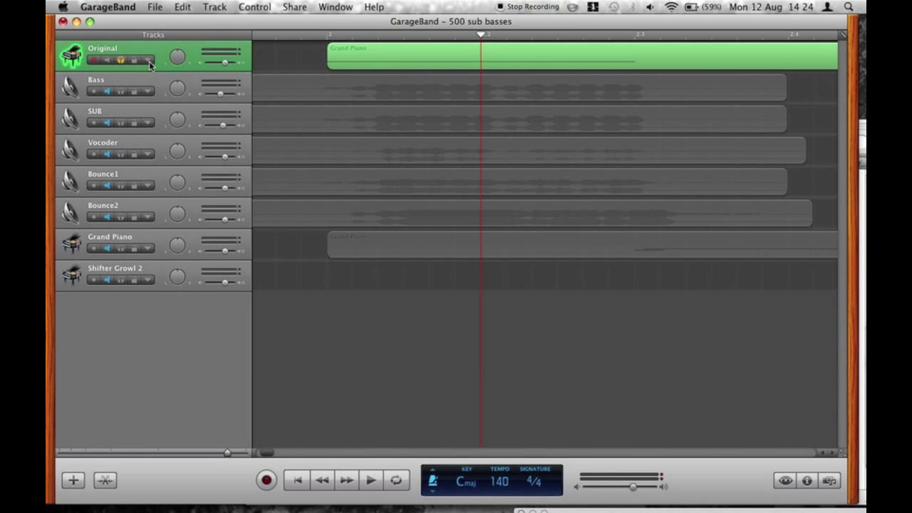
{"action": "left_click", "coordinate": [148, 62]}
{"action": "left_click", "coordinate": [148, 61]}
{"action": "left_click", "coordinate": [110, 62]}
{"action": "left_click", "coordinate": [121, 91]}
- Show the Bass track's info, bypass its MEqualizer and second Sausage Fattener, and play the dry Bass from bar 2
{"action": "left_click", "coordinate": [807, 480]}
{"action": "left_click", "coordinate": [637, 248]}
{"action": "left_click", "coordinate": [637, 285]}
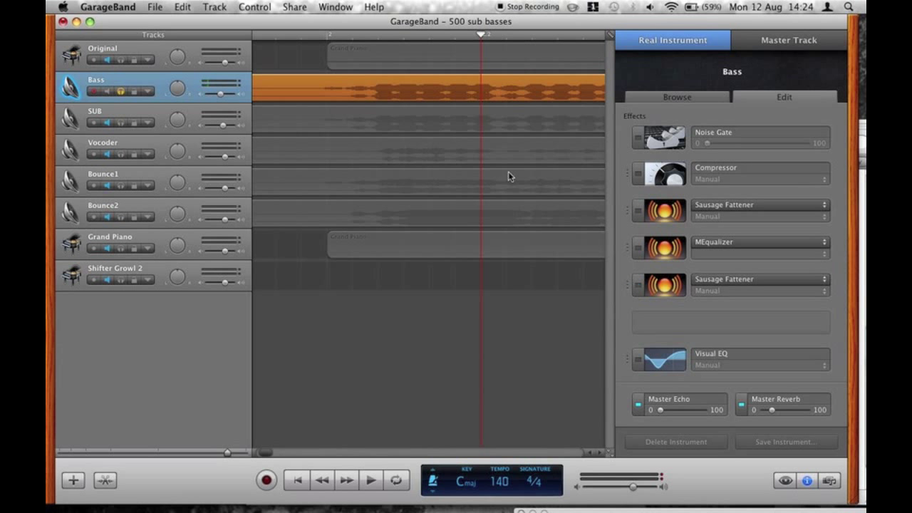
{"action": "left_click", "coordinate": [339, 35]}
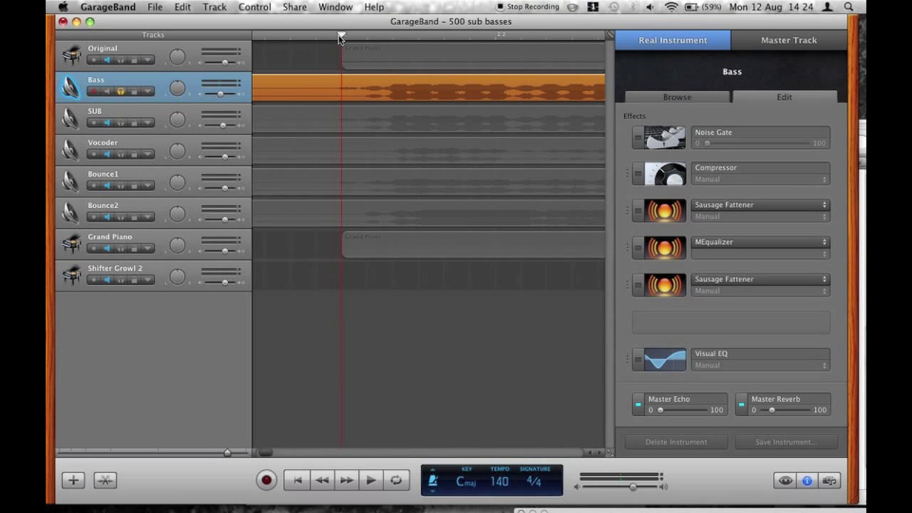
{"action": "key", "text": "space"}
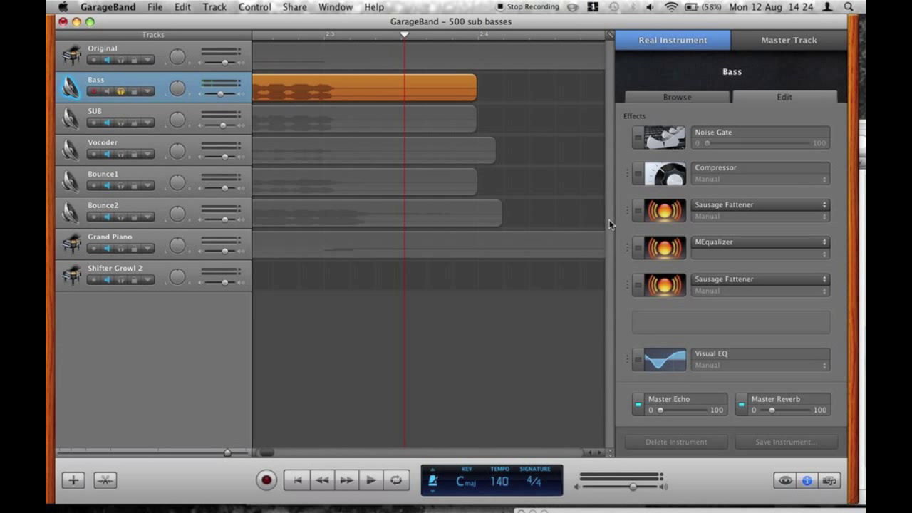
- Enable the first Sausage Fattener on the Bass track and inspect its Color and Fatness settings
{"action": "left_click", "coordinate": [638, 211]}
{"action": "left_click", "coordinate": [664, 210]}
{"action": "mouse_move", "coordinate": [514, 206]}
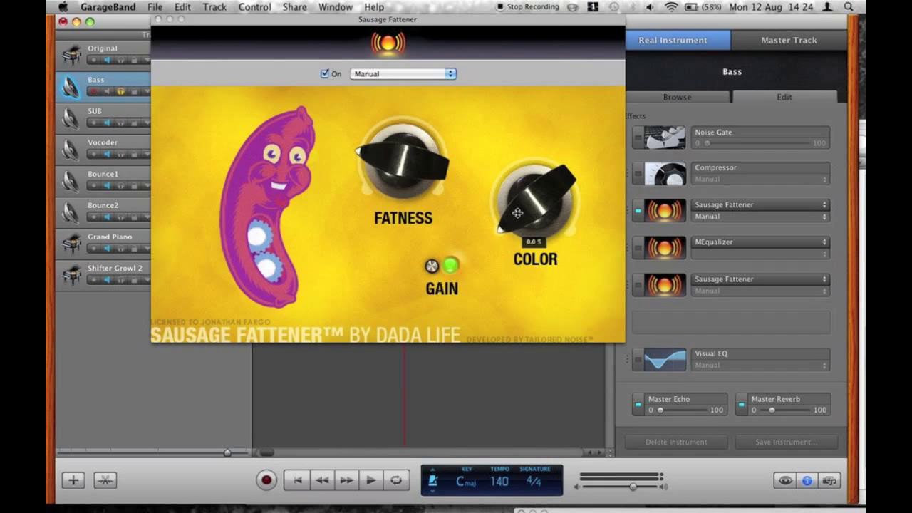
{"action": "mouse_move", "coordinate": [394, 193]}
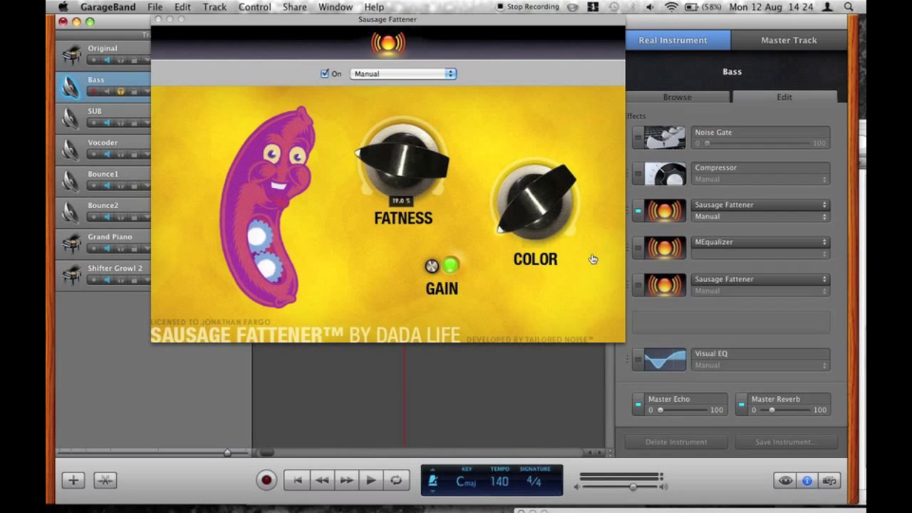
- Enable MEqualizer on the Bass track and inspect the frequency and gain of its band 6
{"action": "left_click", "coordinate": [664, 247]}
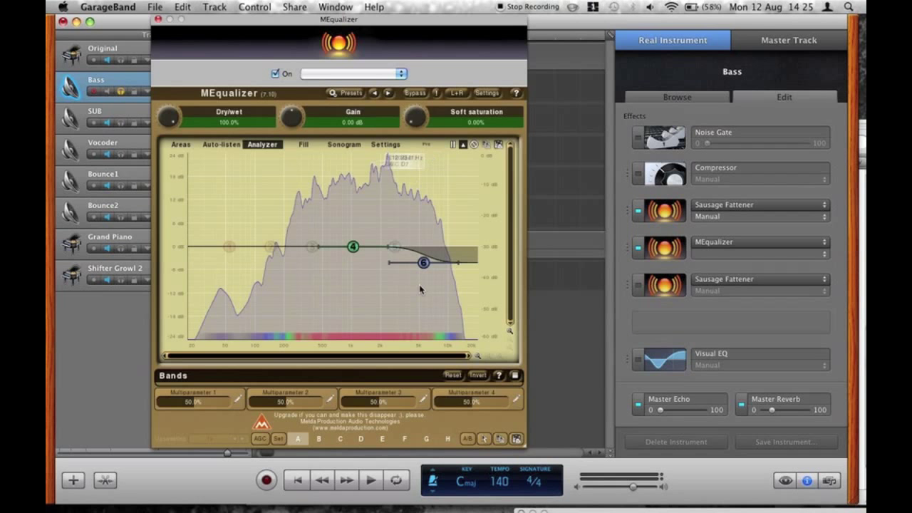
{"action": "mouse_move", "coordinate": [424, 265]}
{"action": "left_click_drag", "start_coordinate": [424, 265], "coordinate": [424, 265]}
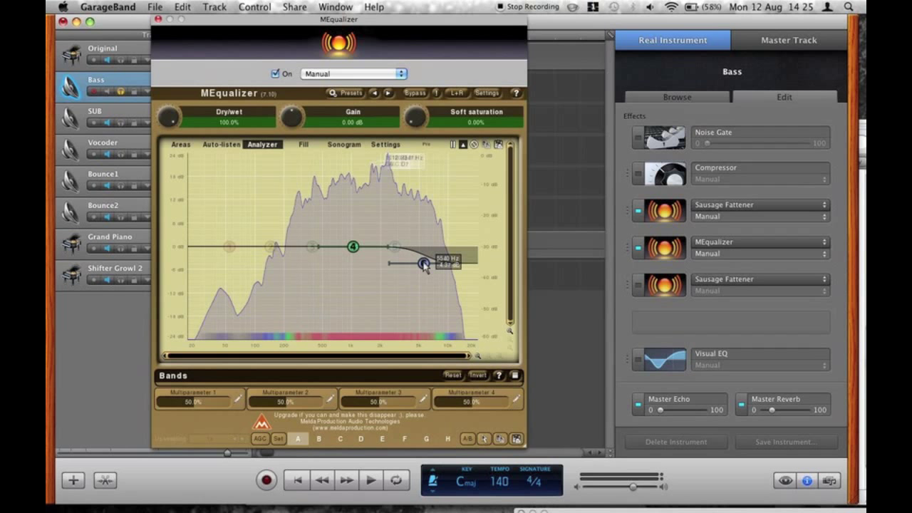
- Enable the second Sausage Fattener on the Bass track and inspect its Color and Fatness settings
{"action": "left_click", "coordinate": [636, 288]}
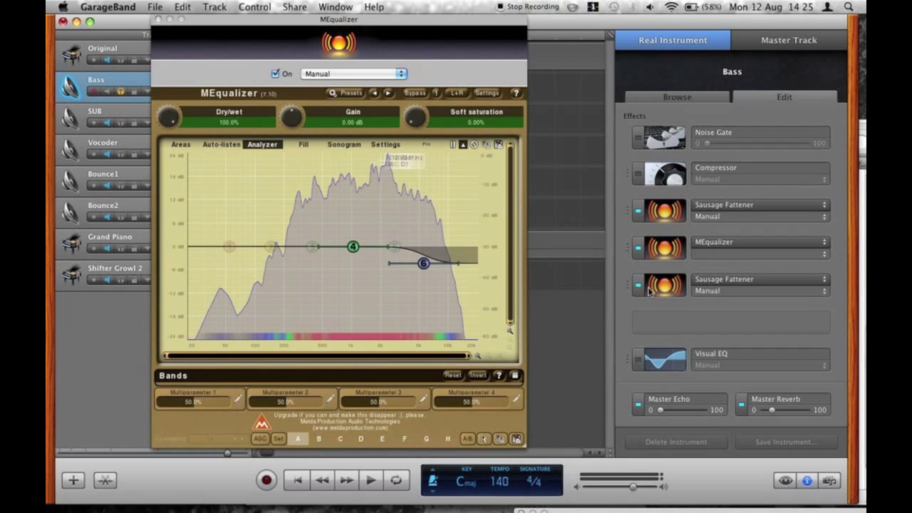
{"action": "left_click", "coordinate": [636, 288]}
{"action": "mouse_move", "coordinate": [525, 201]}
{"action": "left_click_drag", "start_coordinate": [525, 202], "coordinate": [525, 205]}
{"action": "mouse_move", "coordinate": [393, 188]}
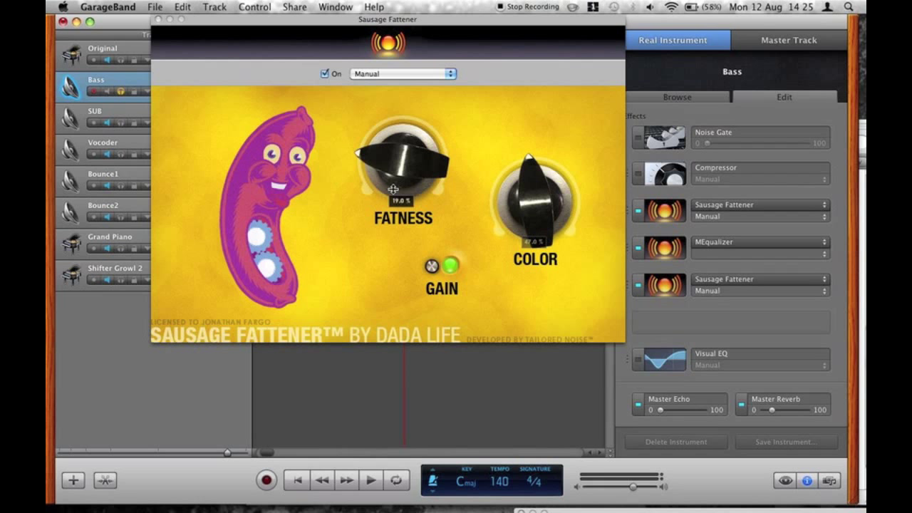
{"action": "left_click", "coordinate": [159, 19]}
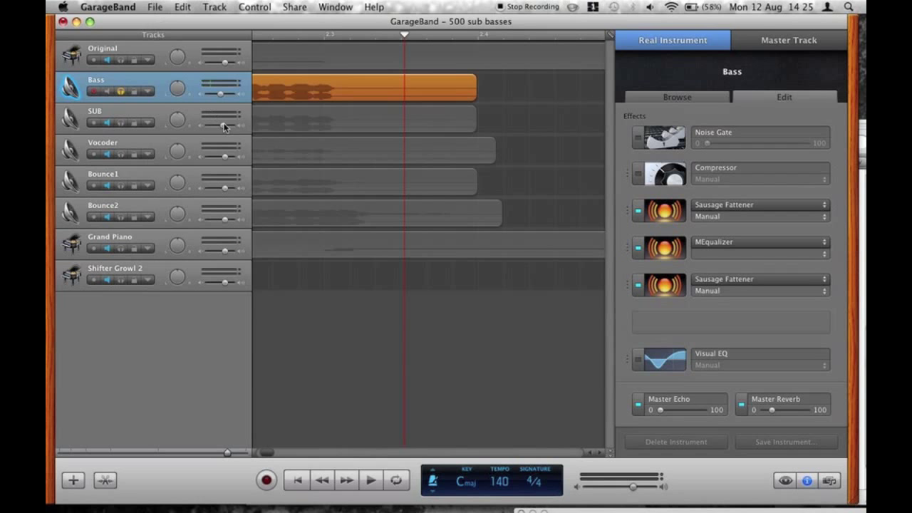
- Play the Bass track from bar 2 to hear it with its effects enabled, and look over its waveform
{"action": "scroll", "coordinate": [370, 135], "scroll_direction": "left", "scroll_amount": 5}
{"action": "scroll", "coordinate": [370, 135], "scroll_direction": "right", "scroll_amount": 3}
{"action": "left_click", "coordinate": [443, 35]}
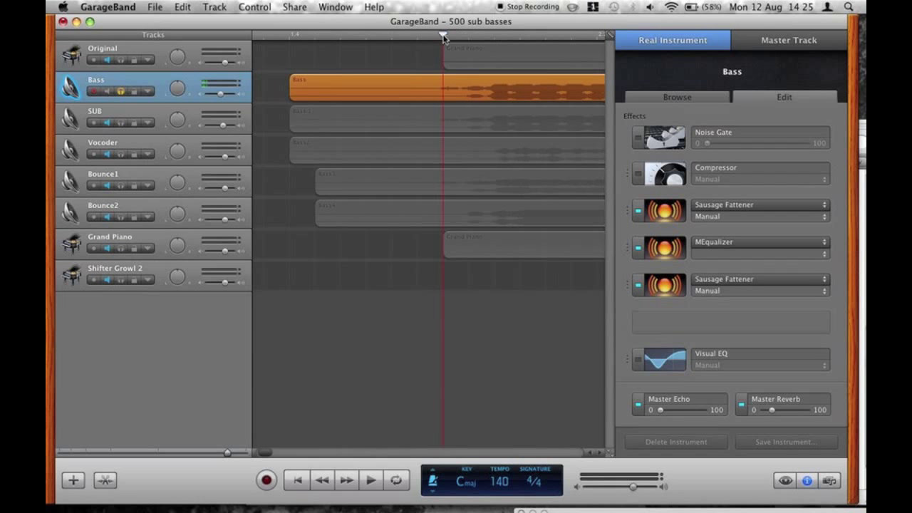
{"action": "key", "text": "space"}
{"action": "key", "text": "space"}
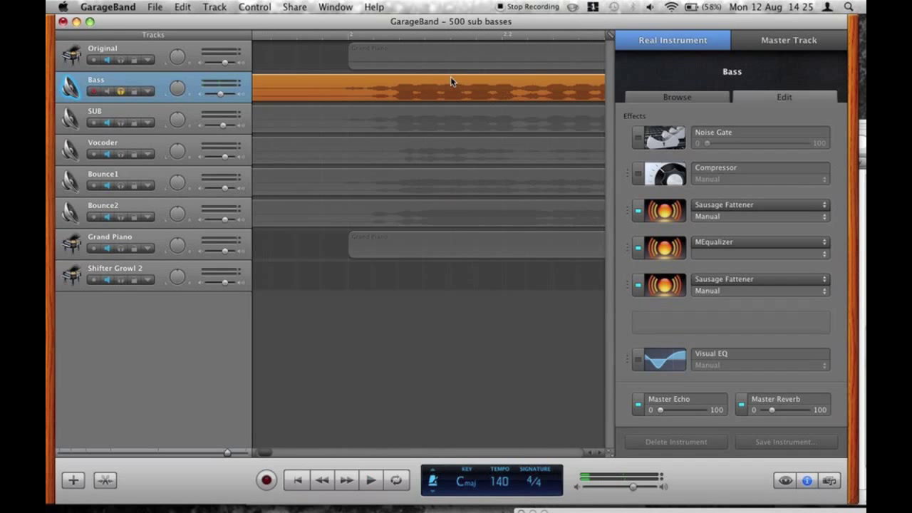
{"action": "scroll", "coordinate": [417, 173], "scroll_direction": "right", "scroll_amount": 2}
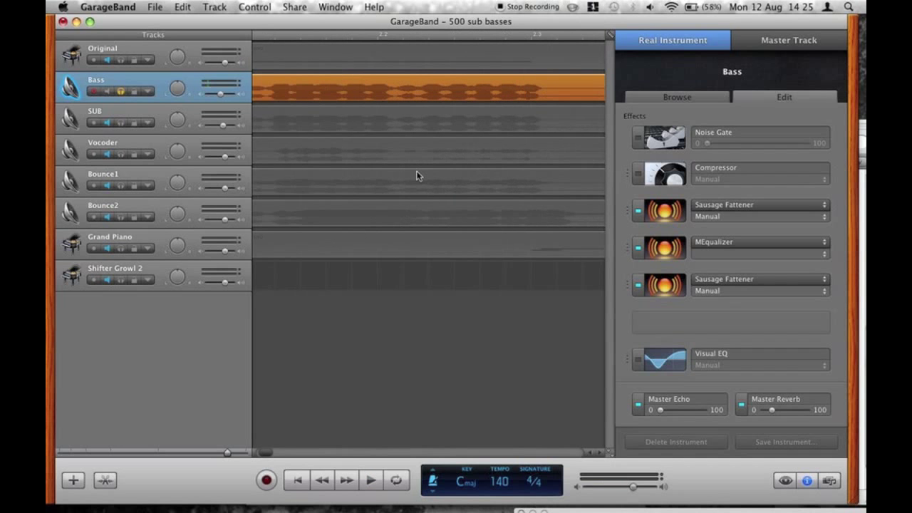
{"action": "scroll", "coordinate": [416, 175], "scroll_direction": "left", "scroll_amount": 7}
{"action": "scroll", "coordinate": [416, 175], "scroll_direction": "right", "scroll_amount": 7}
{"action": "scroll", "coordinate": [416, 175], "scroll_direction": "left", "scroll_amount": 4}
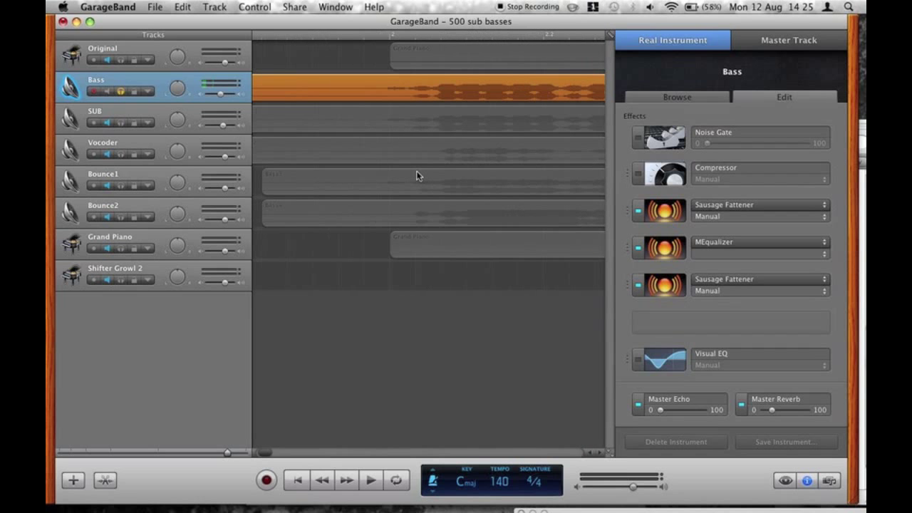
{"action": "scroll", "coordinate": [416, 175], "scroll_direction": "right", "scroll_amount": 6}
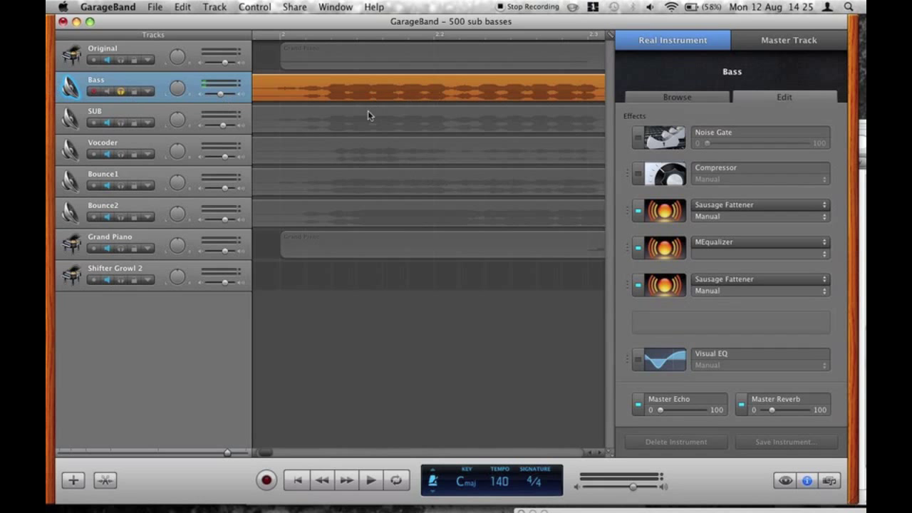
- Select and solo the SUB track instead of Bass, and play it from bar 2
{"action": "left_click", "coordinate": [123, 107]}
{"action": "key", "text": "Up"}
{"action": "left_click", "coordinate": [111, 112]}
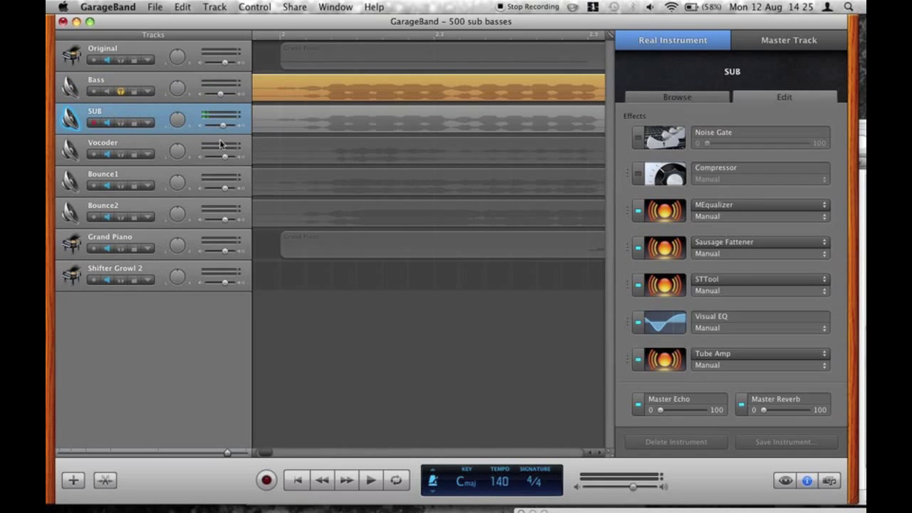
{"action": "left_click", "coordinate": [120, 91]}
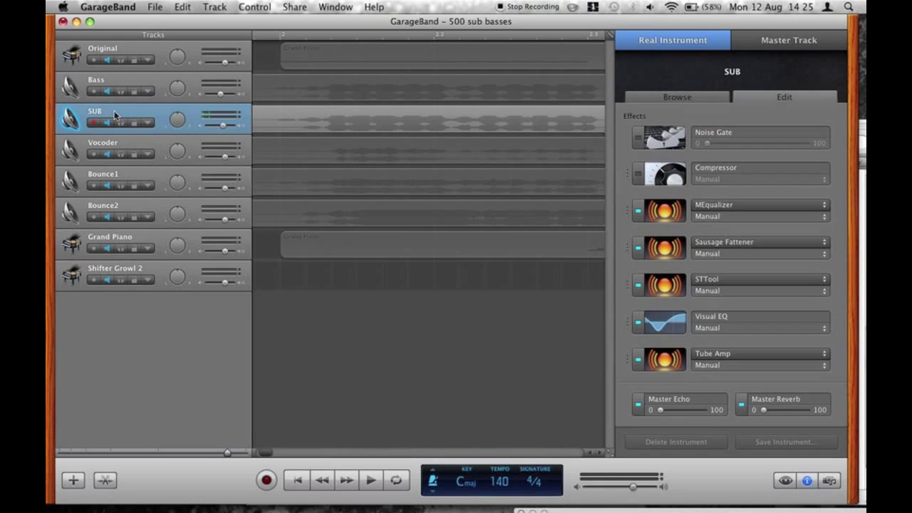
{"action": "left_click", "coordinate": [120, 122]}
{"action": "left_click", "coordinate": [280, 37]}
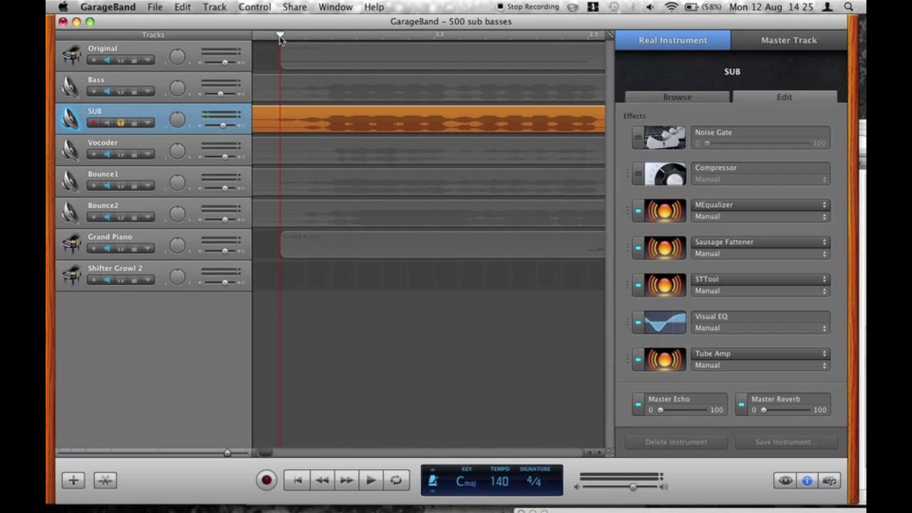
{"action": "key", "text": "space"}
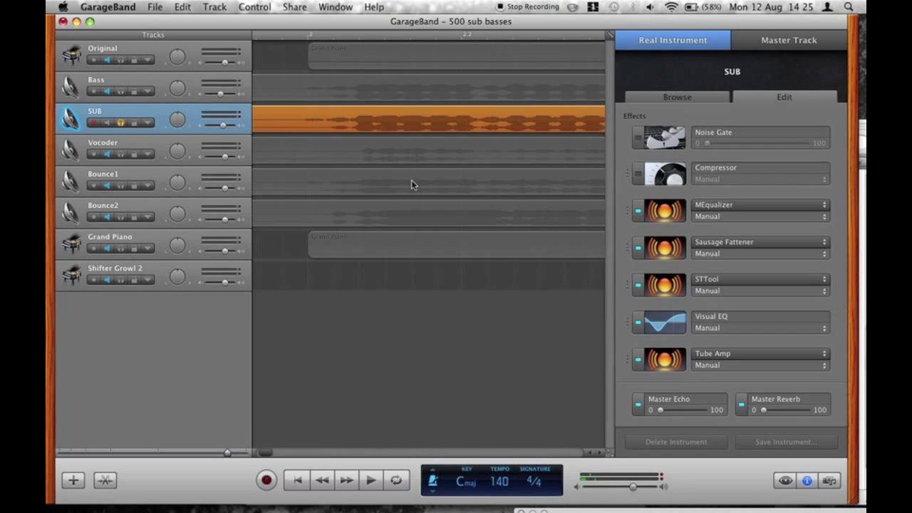
- Inspect the Visual EQ, MEqualizer and Sausage Fattener settings on the SUB track
{"action": "left_click", "coordinate": [659, 326]}
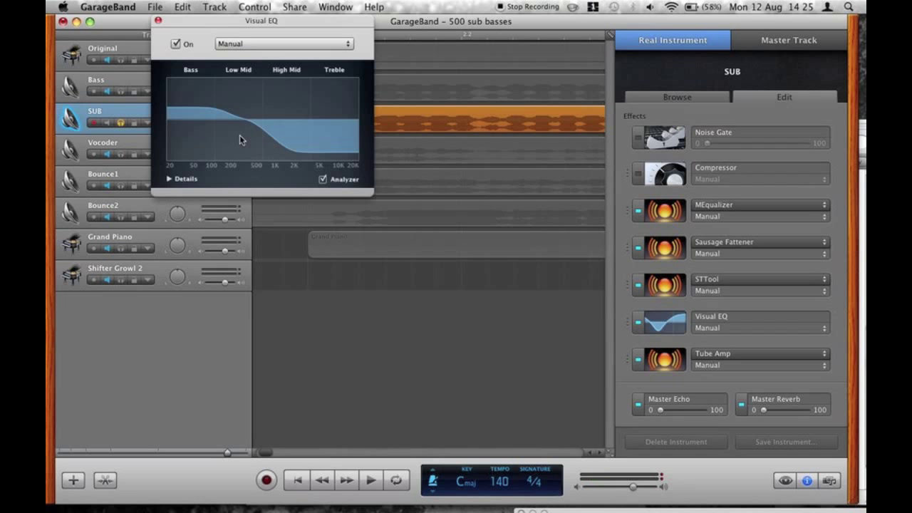
{"action": "left_click", "coordinate": [663, 221]}
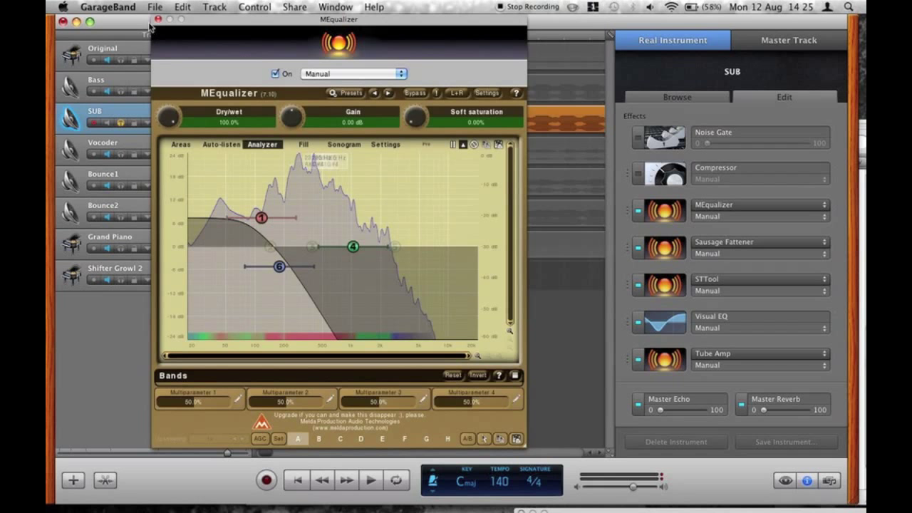
{"action": "left_click", "coordinate": [663, 248]}
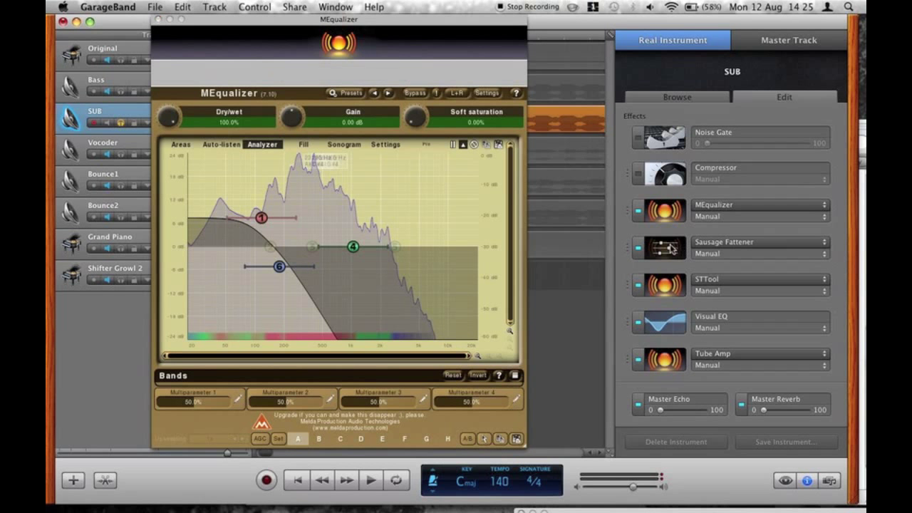
{"action": "mouse_move", "coordinate": [550, 192]}
{"action": "left_click_drag", "start_coordinate": [378, 192], "coordinate": [374, 151]}
- Inspect the SUB track's STTool stereo width and its Tube Amp settings
{"action": "left_click", "coordinate": [663, 284]}
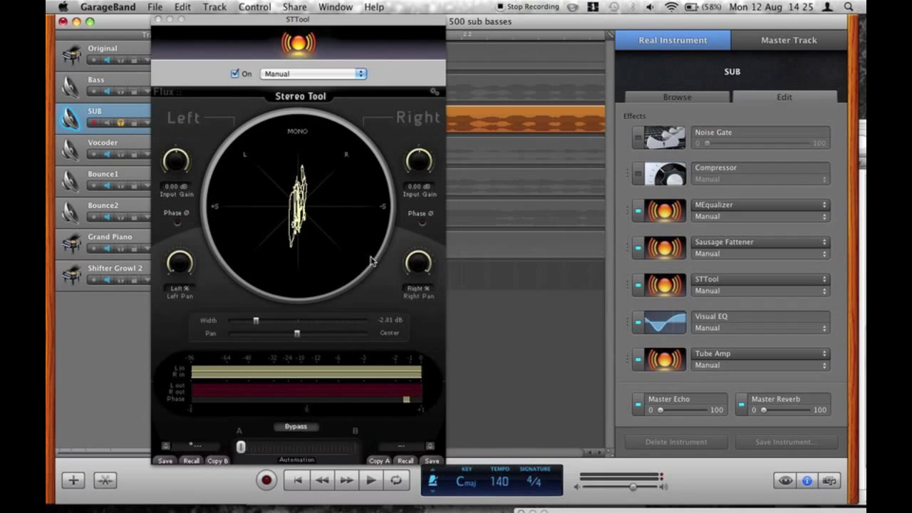
{"action": "left_click_drag", "start_coordinate": [255, 323], "coordinate": [256, 322]}
{"action": "left_click", "coordinate": [665, 359]}
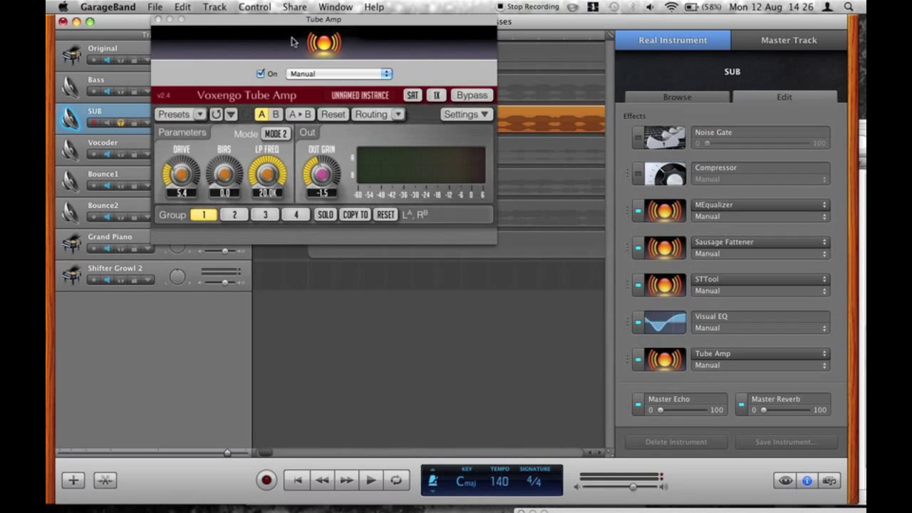
- Look over the SUB track's STTool and Sausage Fattener settings once more, closing each plug-in window
{"action": "left_click", "coordinate": [159, 19]}
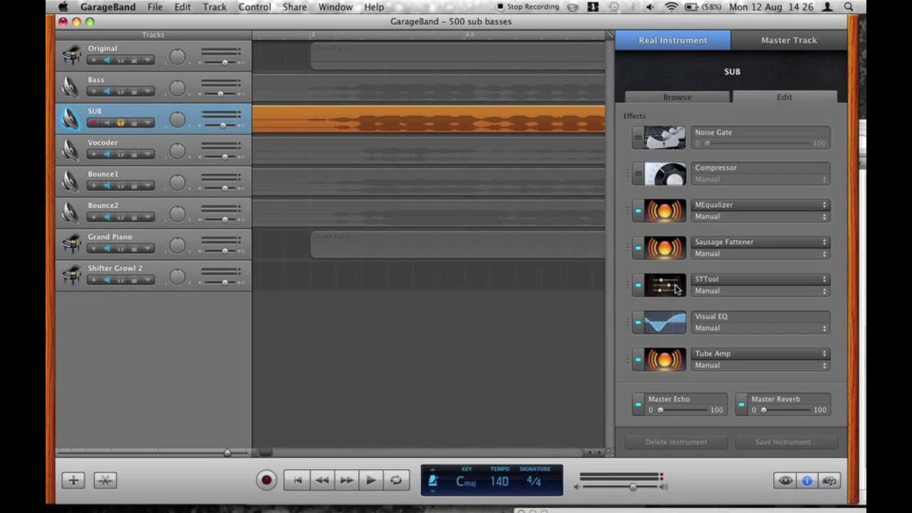
{"action": "left_click", "coordinate": [664, 284]}
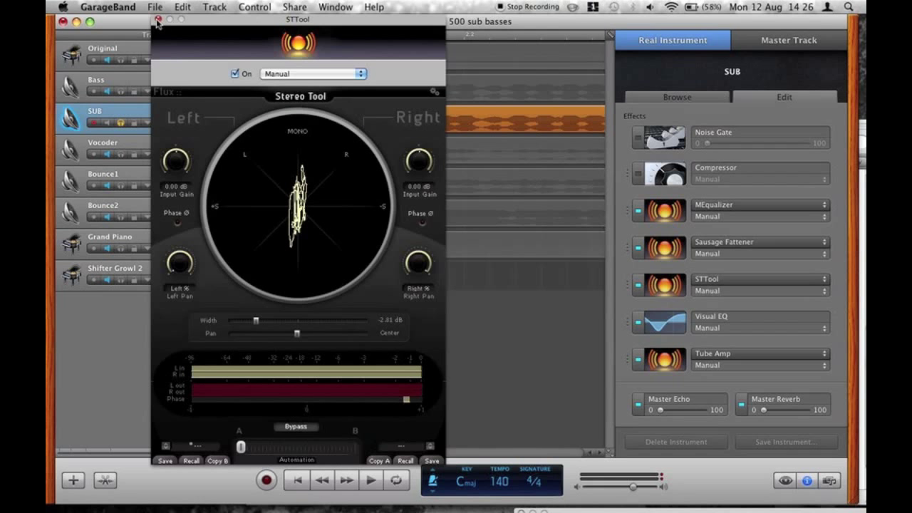
{"action": "left_click", "coordinate": [665, 248]}
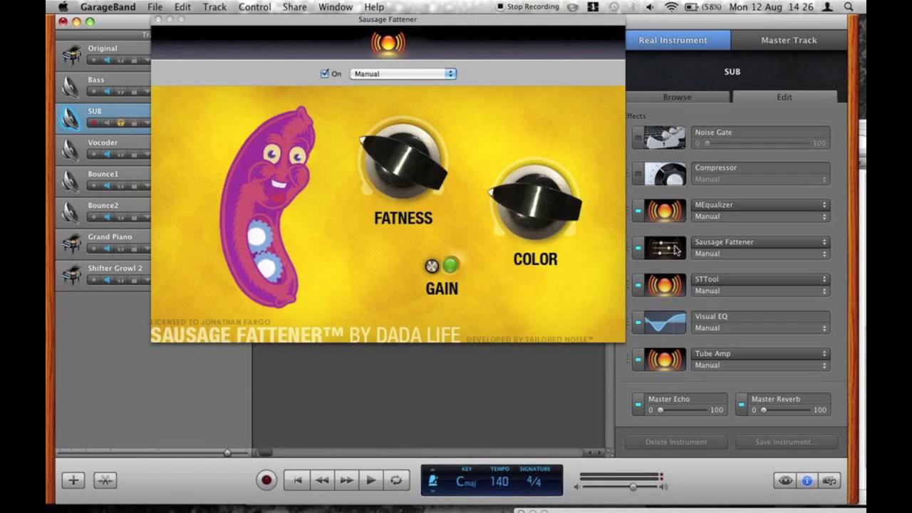
{"action": "left_click", "coordinate": [159, 19]}
- Play the soloed SUB track from bar 2 and return the playhead to bar 2
{"action": "left_click", "coordinate": [307, 37]}
{"action": "key", "text": "space"}
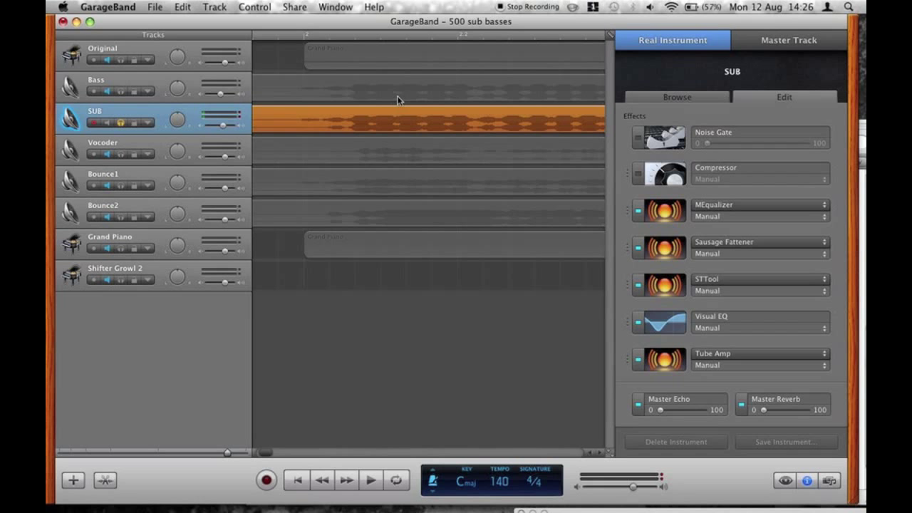
{"action": "left_click", "coordinate": [303, 35]}
- Review the SUB track's whole plug-in chain: MEqualizer, Sausage Fattener, STTool and Tube Amp
{"action": "left_click", "coordinate": [664, 210]}
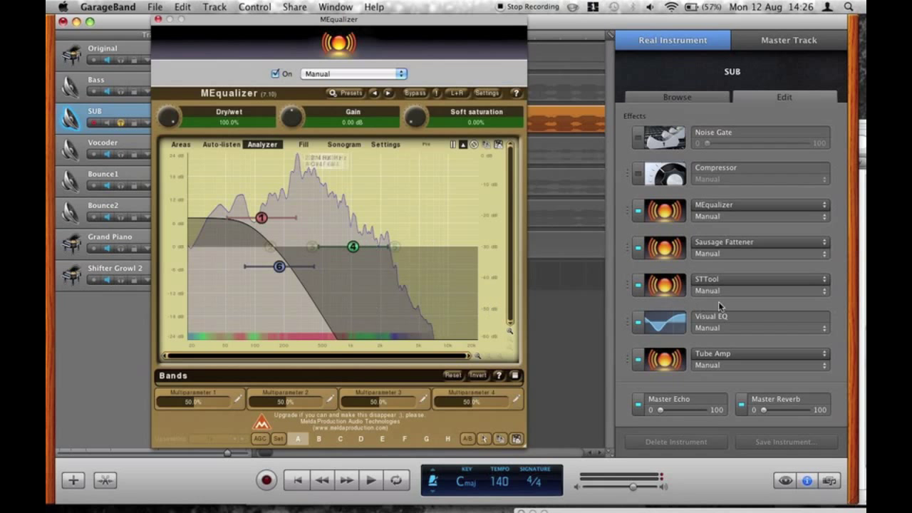
{"action": "left_click", "coordinate": [681, 250]}
{"action": "left_click", "coordinate": [678, 249]}
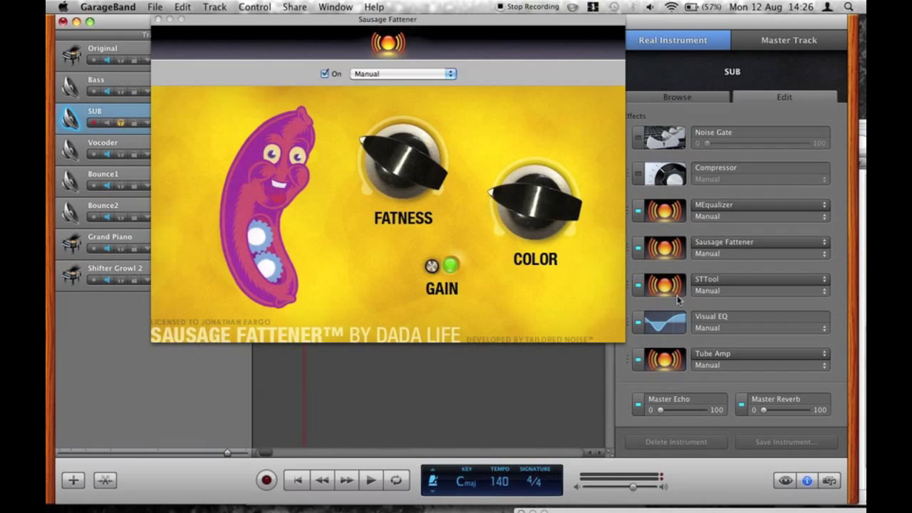
{"action": "left_click", "coordinate": [669, 294]}
{"action": "left_click", "coordinate": [679, 369]}
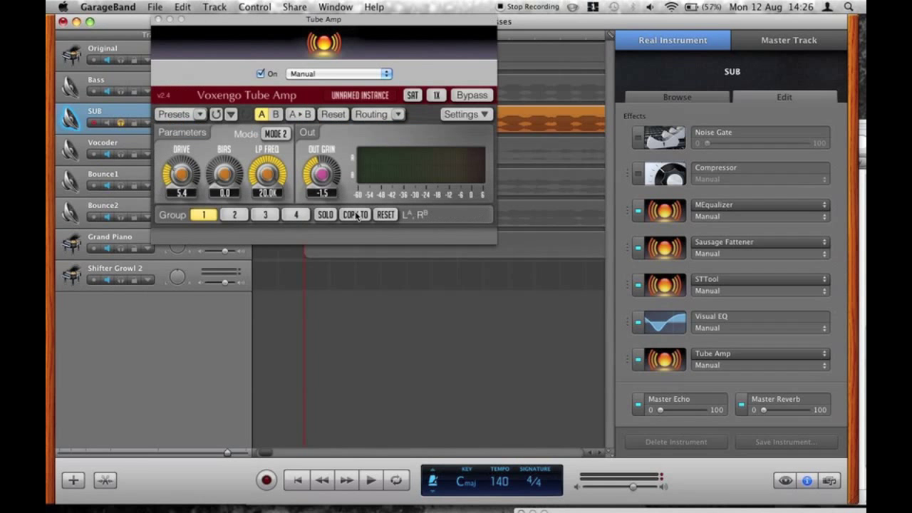
{"action": "left_click", "coordinate": [158, 20]}
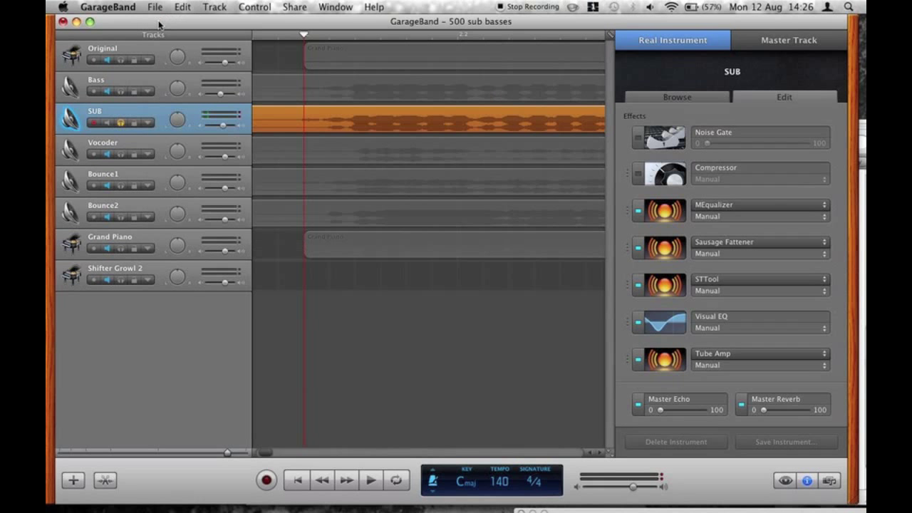
- Solo the Vocoder track instead of SUB, play it from bar 2 at a raised system volume, and select it to show its effects
{"action": "left_click", "coordinate": [107, 124]}
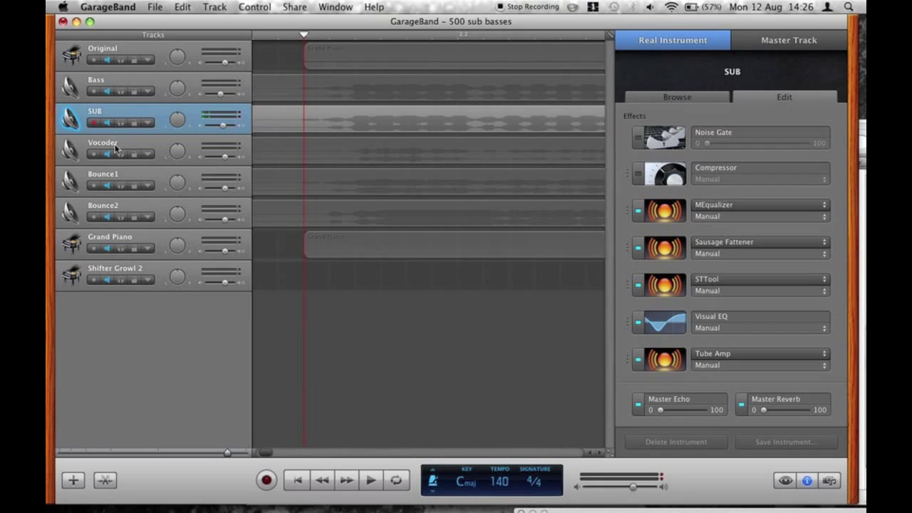
{"action": "left_click", "coordinate": [124, 155]}
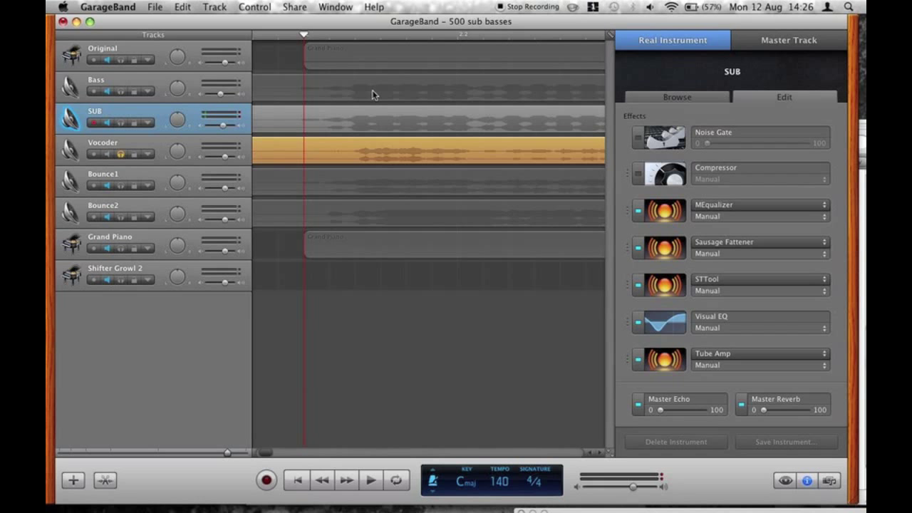
{"action": "key", "text": "space"}
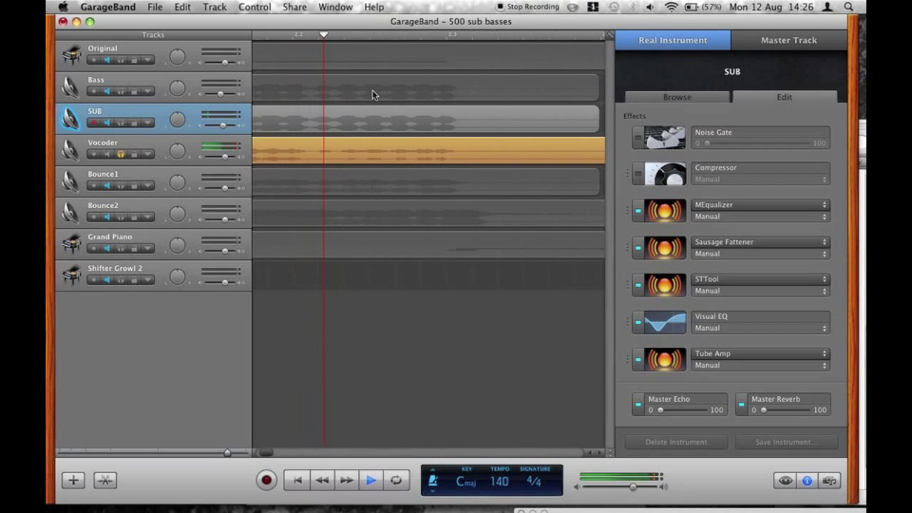
{"action": "scroll", "coordinate": [290, 147], "scroll_direction": "left", "scroll_amount": 5}
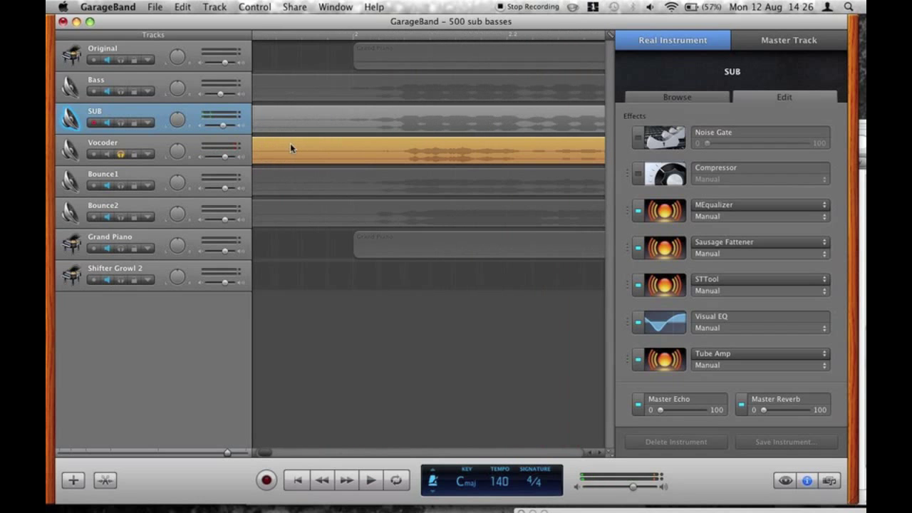
{"action": "left_click", "coordinate": [103, 147]}
{"action": "key", "text": "XF86AudioRaiseVolume"}
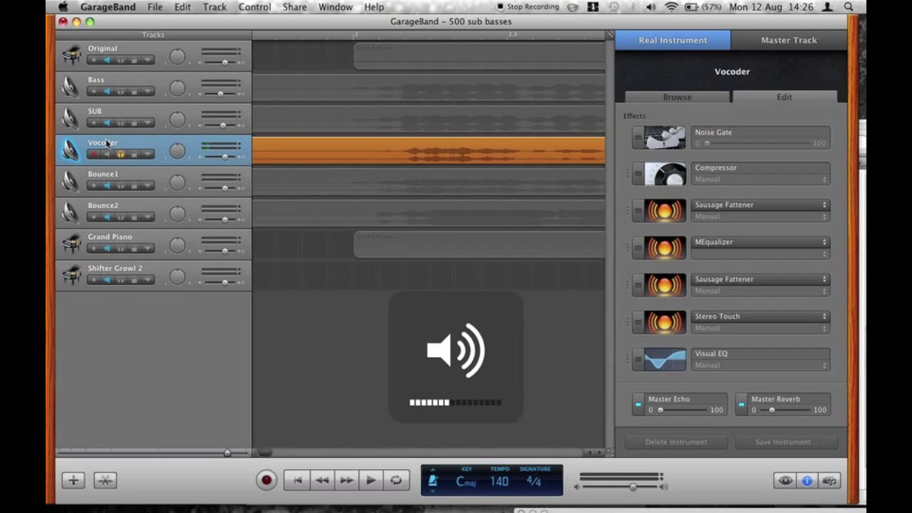
{"action": "left_click", "coordinate": [356, 34]}
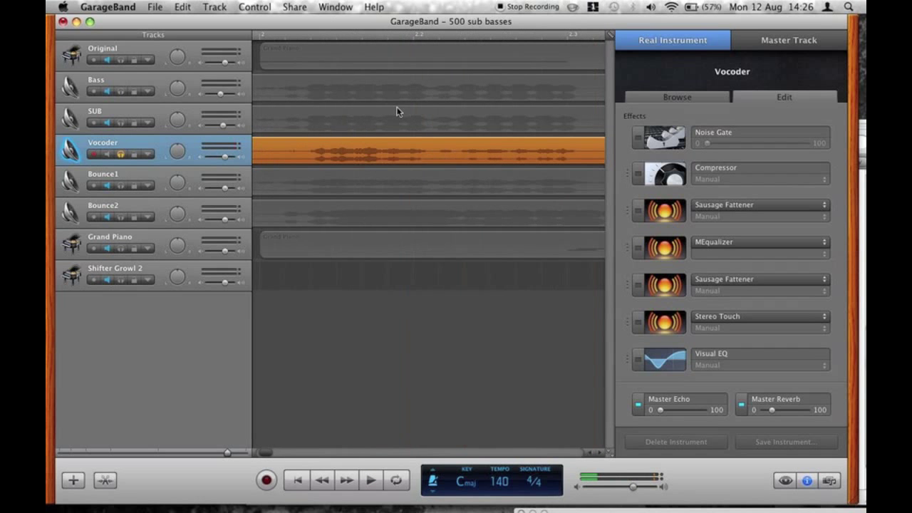
- Solo SUB and Bass together with the Vocoder track to hear the layers combined, and remove those two solos again
{"action": "left_click", "coordinate": [121, 122]}
{"action": "left_click", "coordinate": [120, 92]}
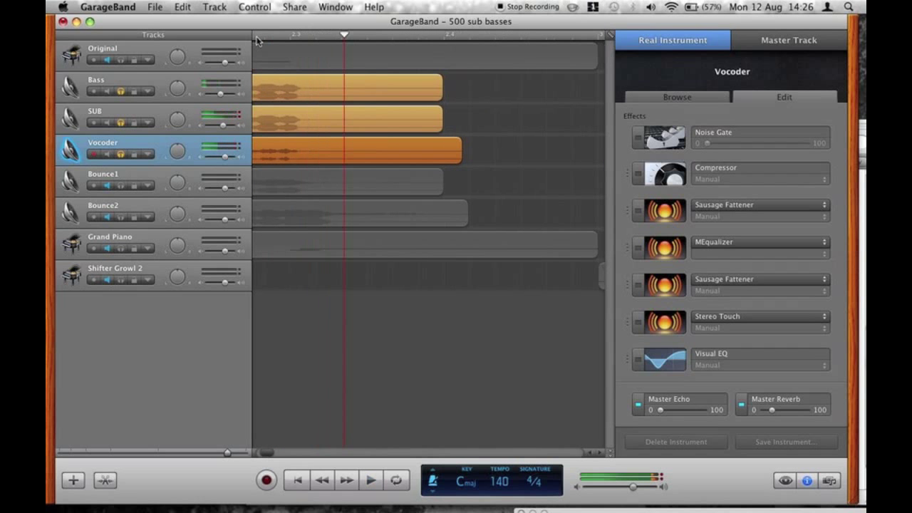
{"action": "left_click", "coordinate": [121, 124]}
{"action": "left_click", "coordinate": [120, 91]}
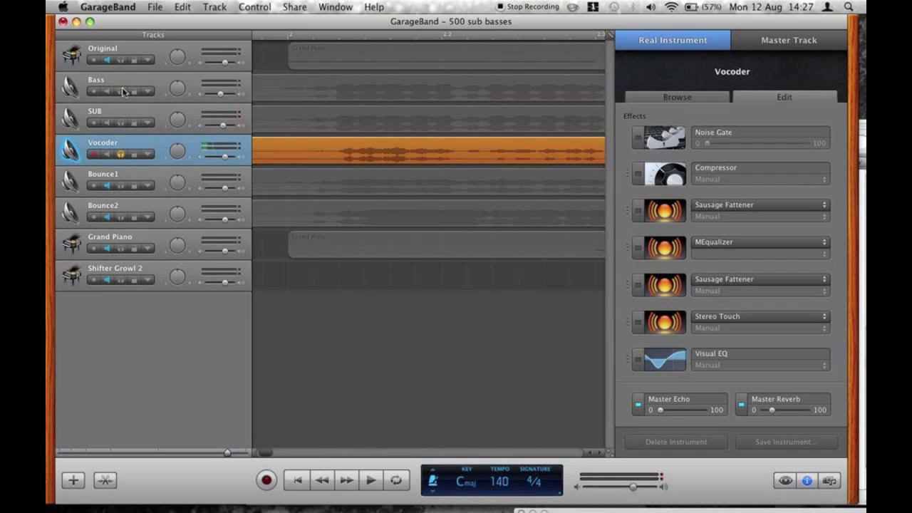
- Select the Bass track and solo it alongside the Vocoder track
{"action": "left_click", "coordinate": [117, 76]}
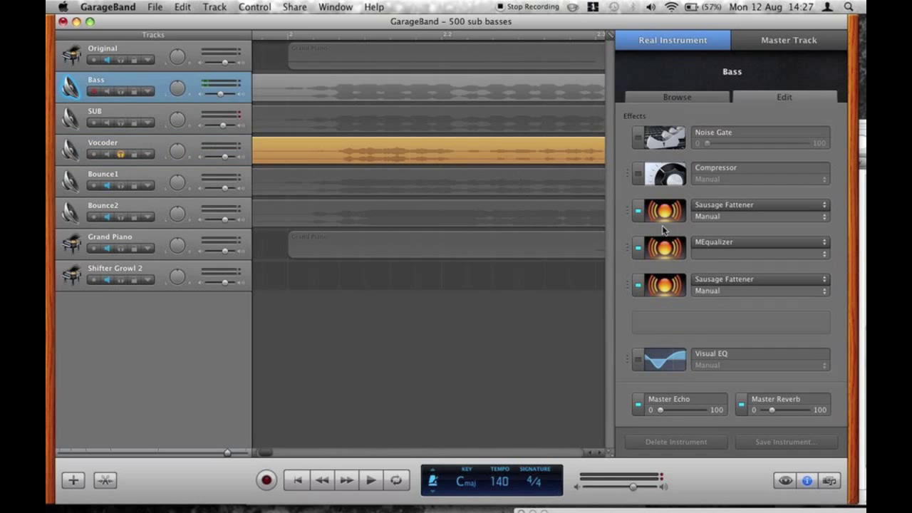
{"action": "left_click", "coordinate": [121, 91]}
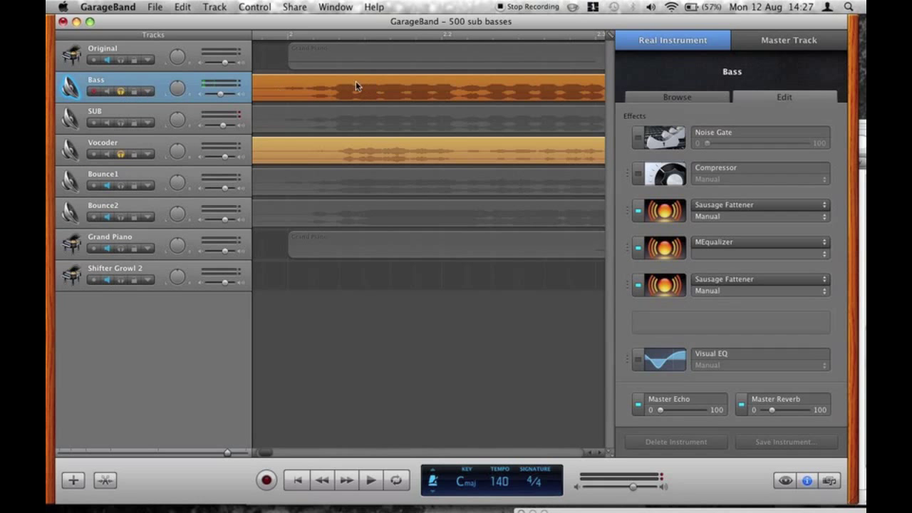
- Switch to Audacity and revert the Bass clip to its audio before the vocoder effect
{"action": "mouse_move", "coordinate": [721, 507]}
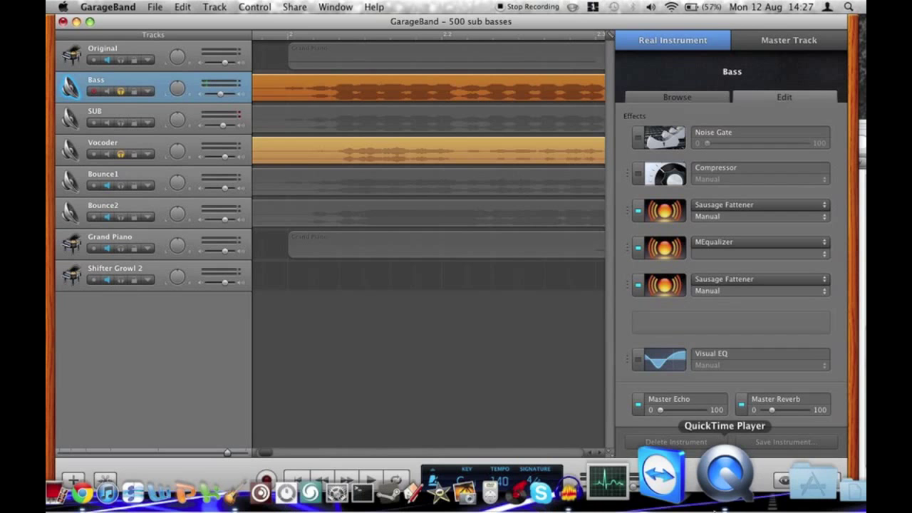
{"action": "left_click", "coordinate": [646, 501]}
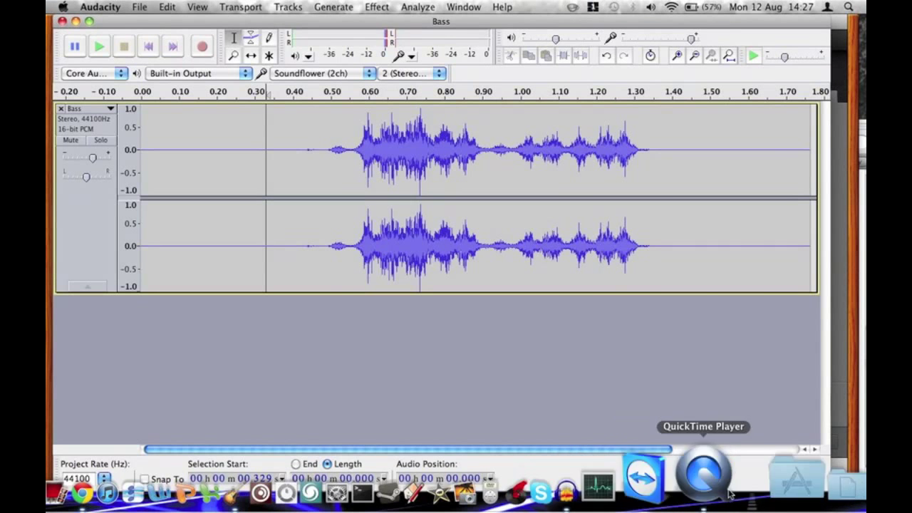
{"action": "key", "text": "super+a"}
{"action": "key", "text": "super+r"}
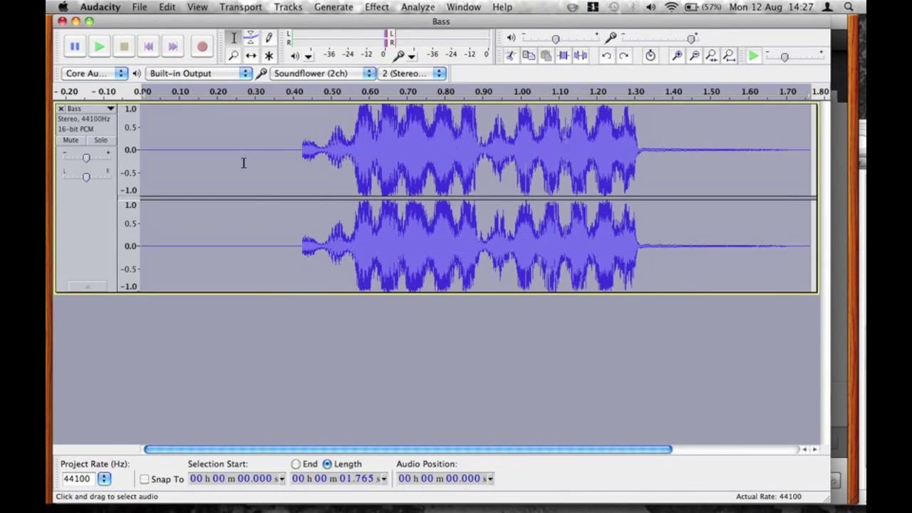
- Play the unprocessed Bass clip from about 0.43 s and lower the system volume
{"action": "left_click", "coordinate": [306, 188]}
{"action": "key", "text": "space"}
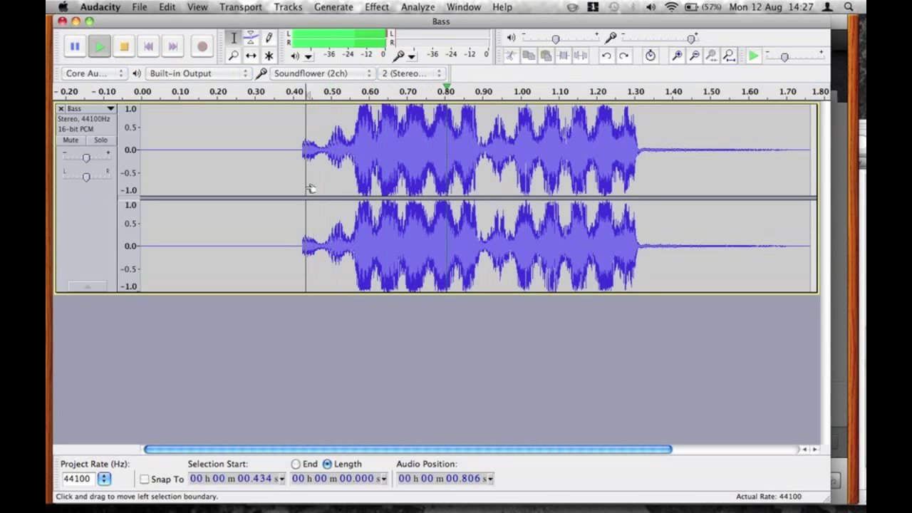
{"action": "key", "text": "XF86AudioLowerVolume"}
{"action": "key", "text": "XF86AudioLowerVolume"}
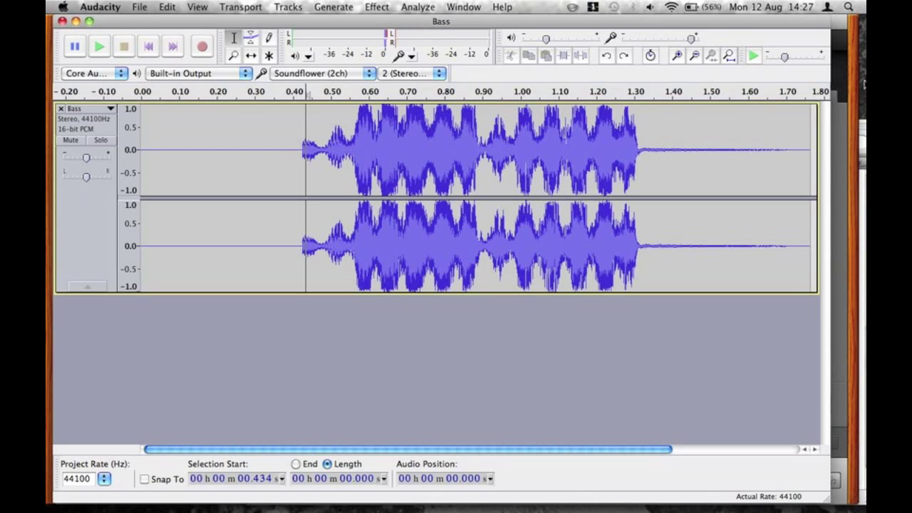
- Switch back to GarageBand, remove the Vocoder solo, and play the soloed Bass track with the cycle region turned on
{"action": "key", "text": "super+Tab"}
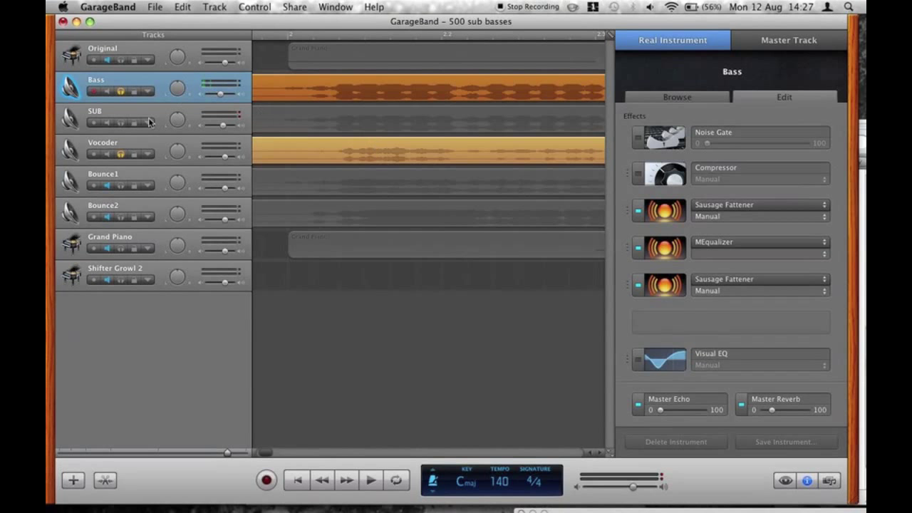
{"action": "left_click", "coordinate": [120, 154]}
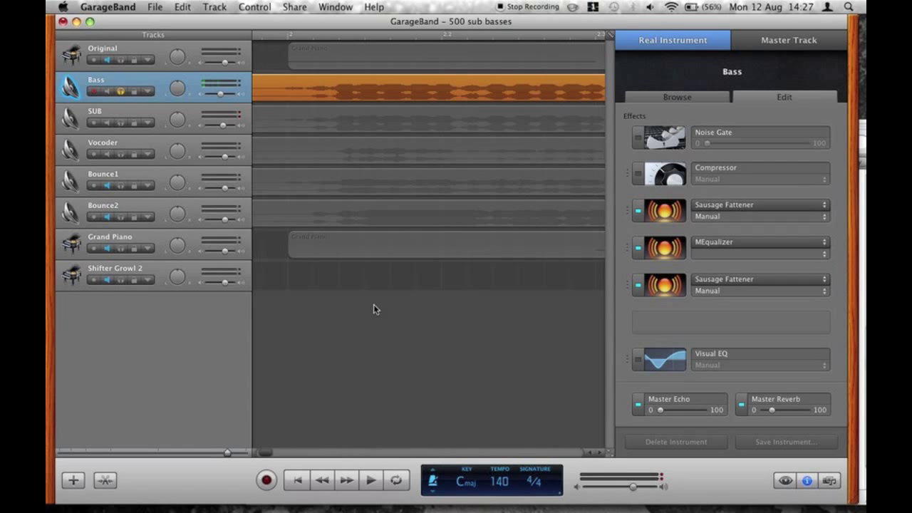
{"action": "key", "text": "c"}
{"action": "key", "text": "space"}
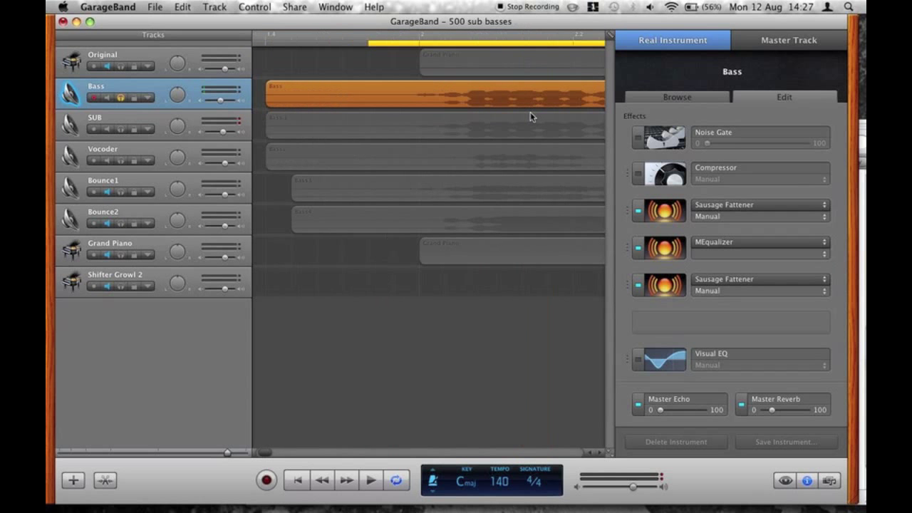
- Hide the track info and export the soloed Bass cycle region to disk, compressed with the AAC Encoder at custom audio settings
{"action": "left_click", "coordinate": [807, 480]}
{"action": "left_click", "coordinate": [294, 6]}
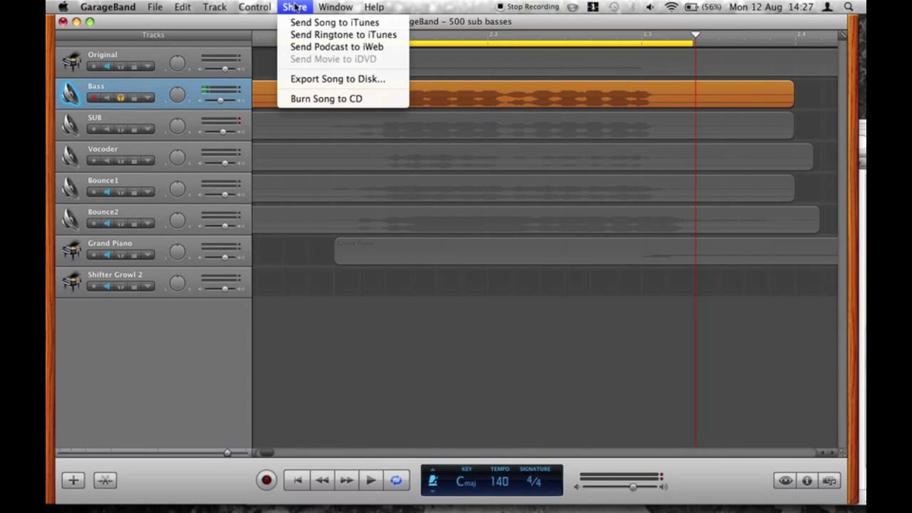
{"action": "left_click", "coordinate": [326, 78]}
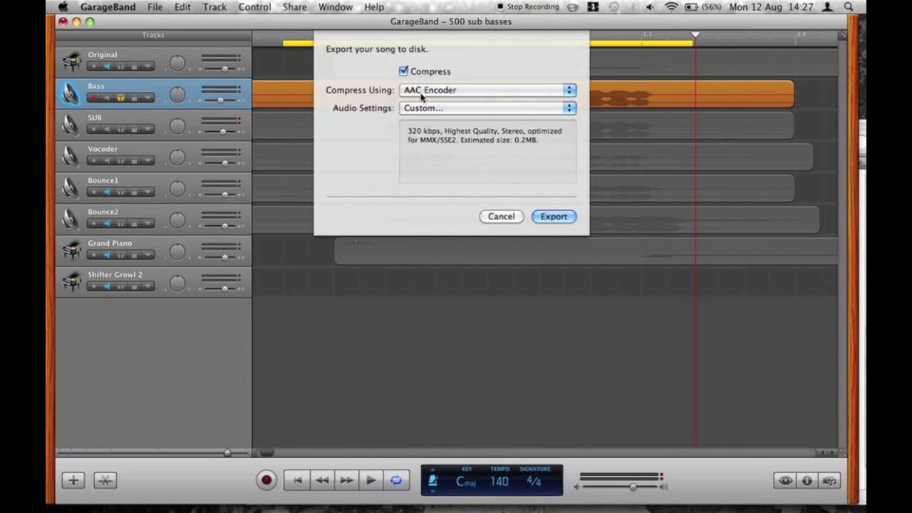
{"action": "left_click", "coordinate": [555, 218]}
{"action": "left_click", "coordinate": [427, 170]}
{"action": "left_click", "coordinate": [581, 265]}
{"action": "left_click", "coordinate": [500, 202]}
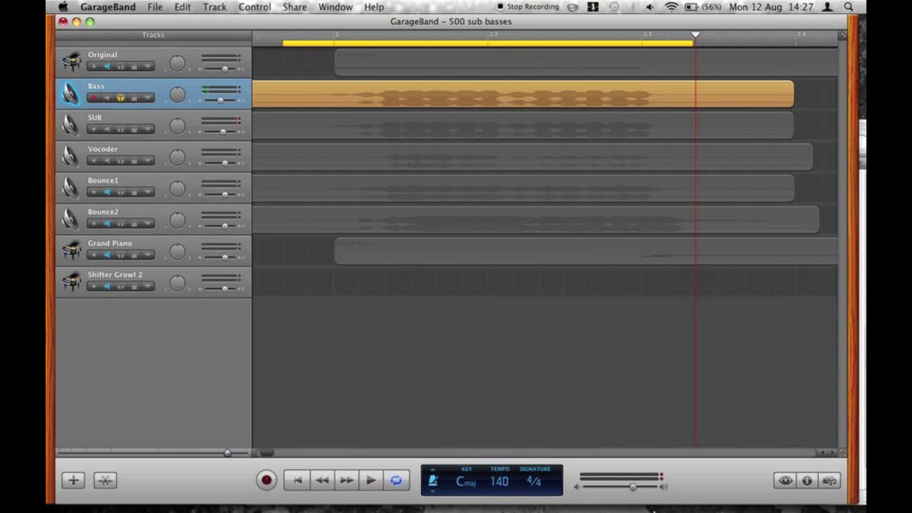
- Switch to Audacity and select the whole stereo Bass clip
{"action": "left_click", "coordinate": [644, 501]}
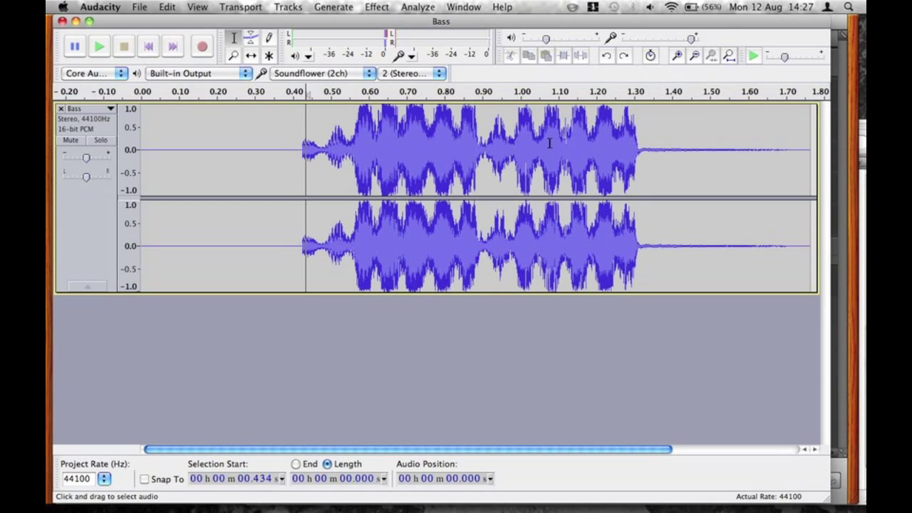
{"action": "left_click", "coordinate": [298, 171]}
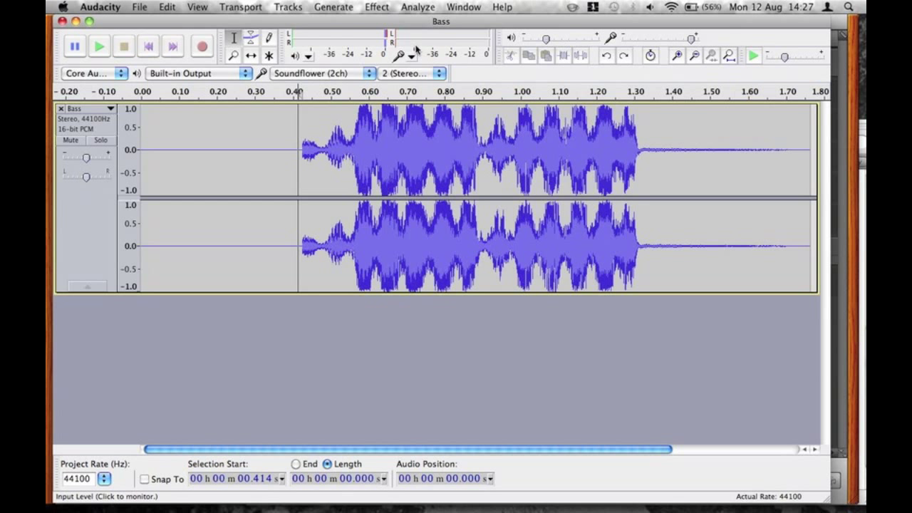
{"action": "double_click", "coordinate": [315, 205]}
- Apply the Vocoder effect with distance 82, both channels, 10 bands, 100 percent original audio, no white noise or Radar Needles, and 30 Hz needle frequency
{"action": "left_click", "coordinate": [378, 7]}
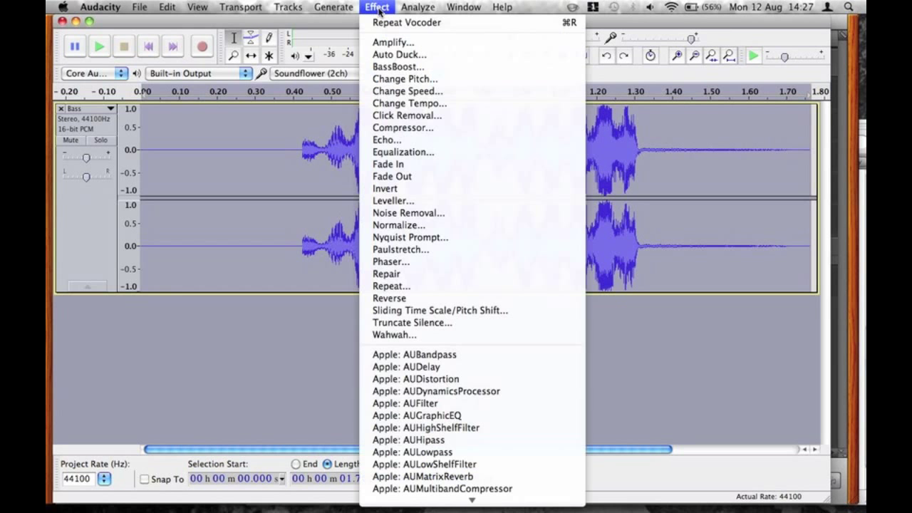
{"action": "scroll", "coordinate": [463, 488], "scroll_direction": "down", "scroll_amount": 15}
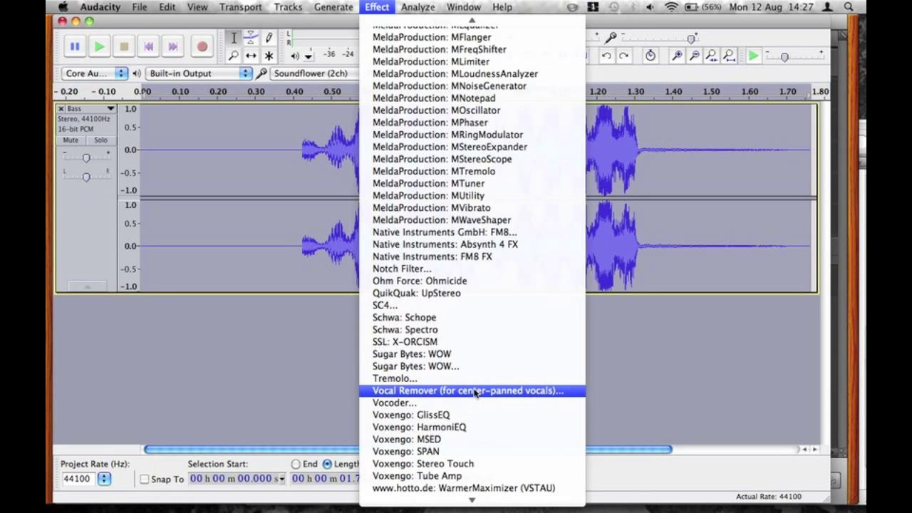
{"action": "left_click", "coordinate": [400, 403]}
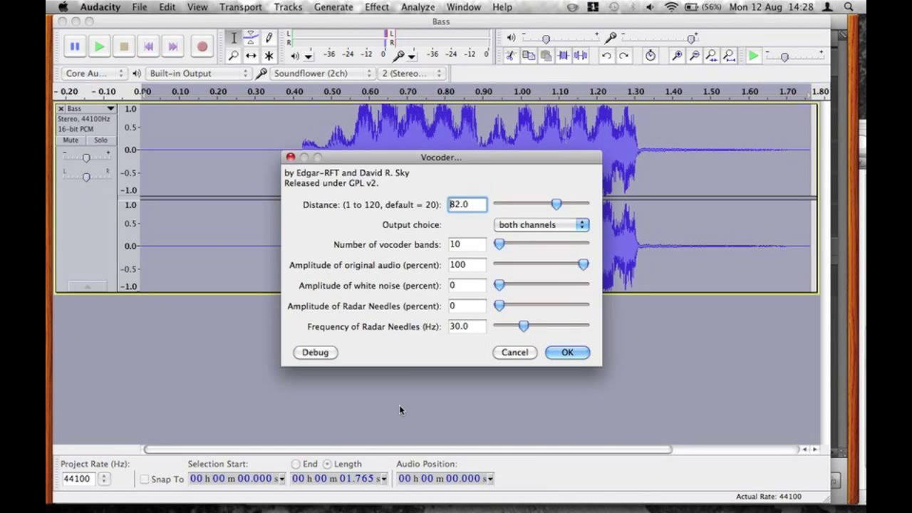
{"action": "left_click_drag", "start_coordinate": [446, 159], "coordinate": [447, 115]}
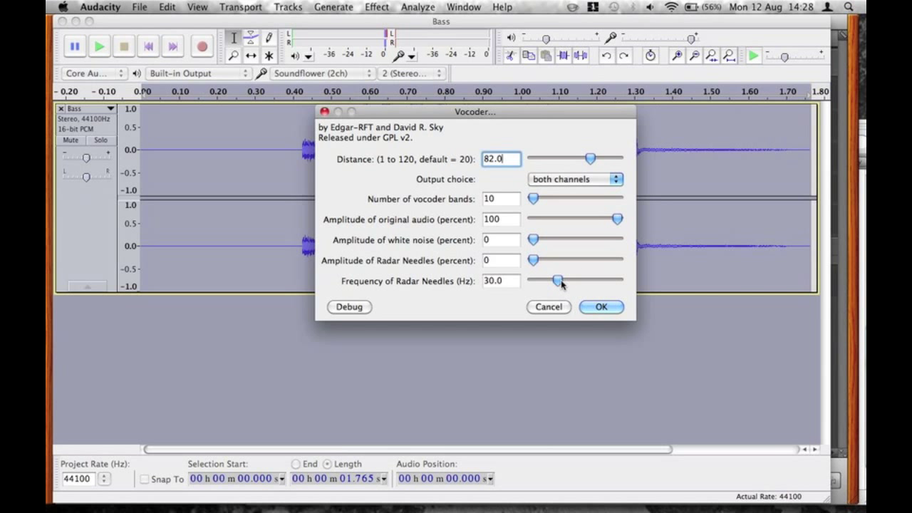
{"action": "left_click", "coordinate": [599, 308]}
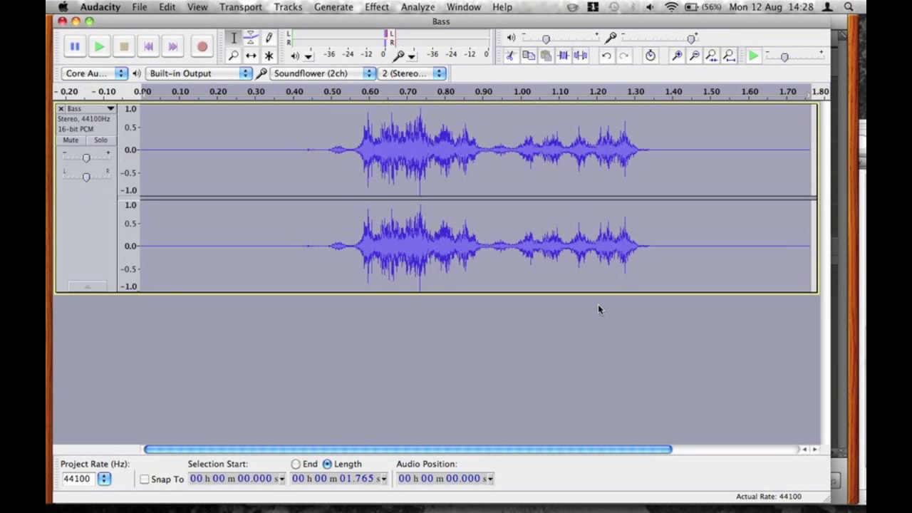
- Play the vocoded Bass clip from about 0.39 s and slightly lower Audacity's output volume
{"action": "left_click", "coordinate": [288, 180]}
{"action": "key", "text": "space"}
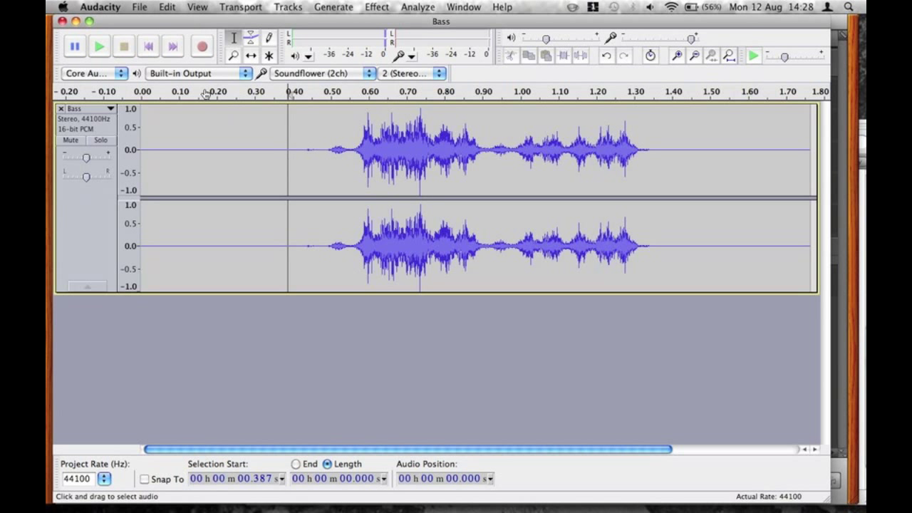
{"action": "left_click", "coordinate": [562, 39]}
{"action": "left_click", "coordinate": [540, 38]}
{"action": "key", "text": "space"}
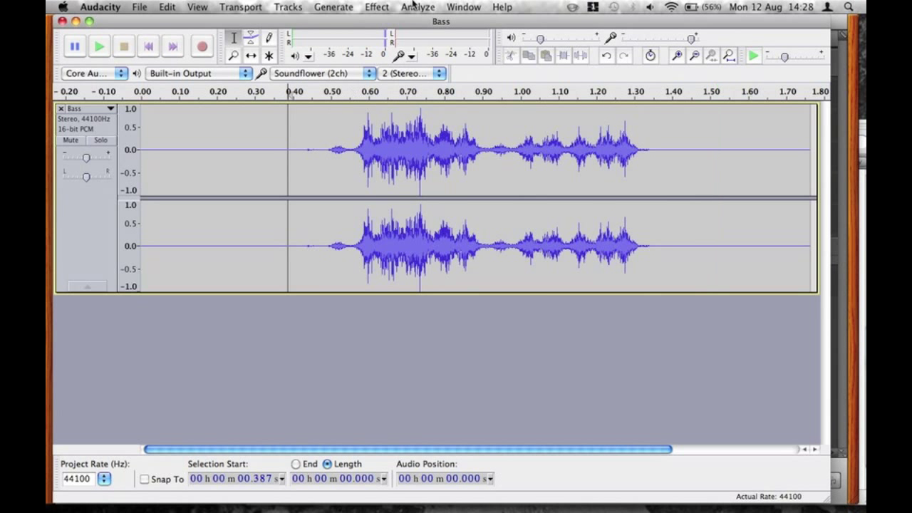
- Examine the export options and available file formats for the vocoded Bass clip, leaving without saving
{"action": "left_click", "coordinate": [141, 7]}
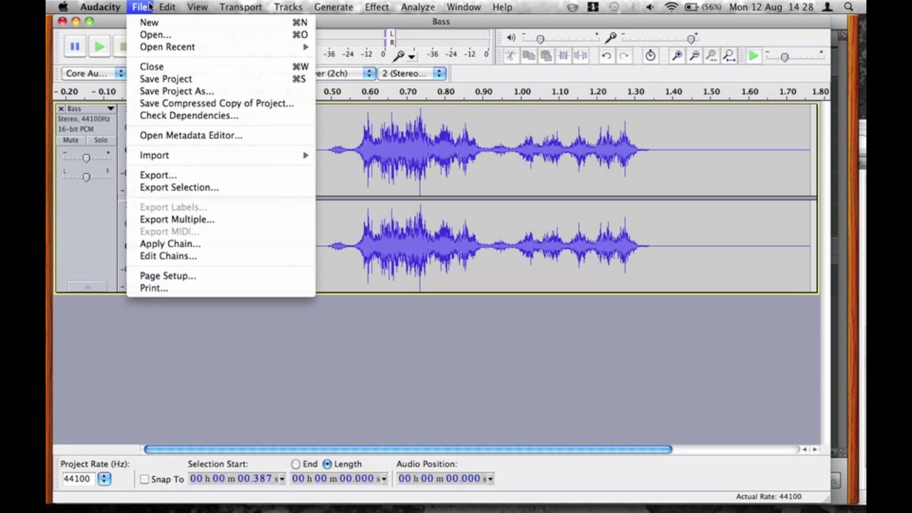
{"action": "left_click", "coordinate": [166, 174]}
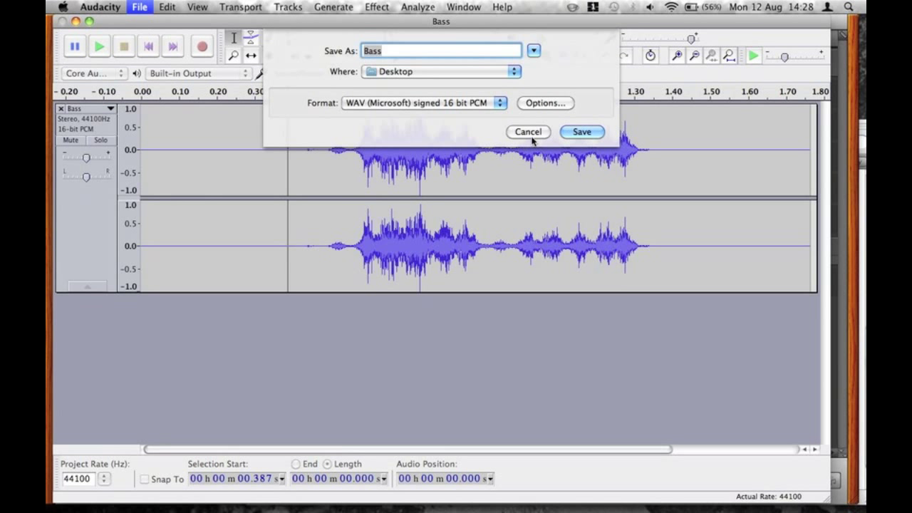
{"action": "left_click", "coordinate": [409, 108]}
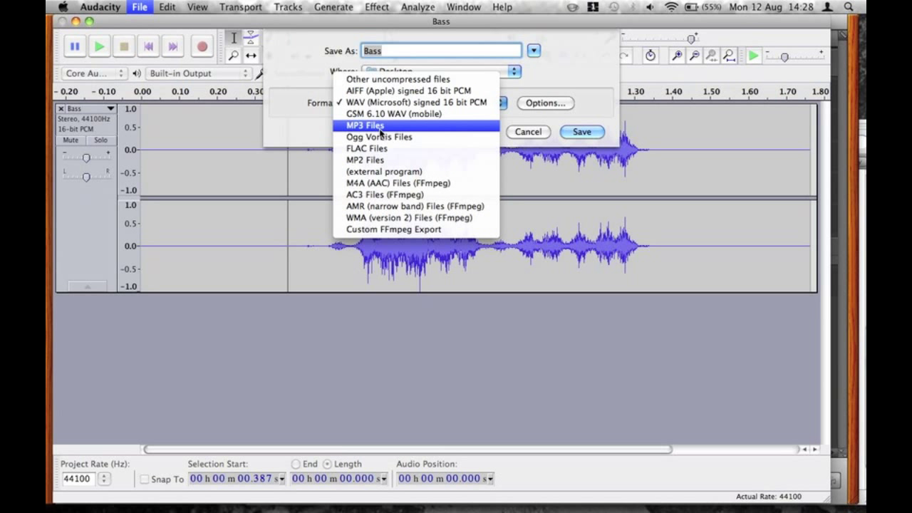
{"action": "left_click", "coordinate": [582, 81]}
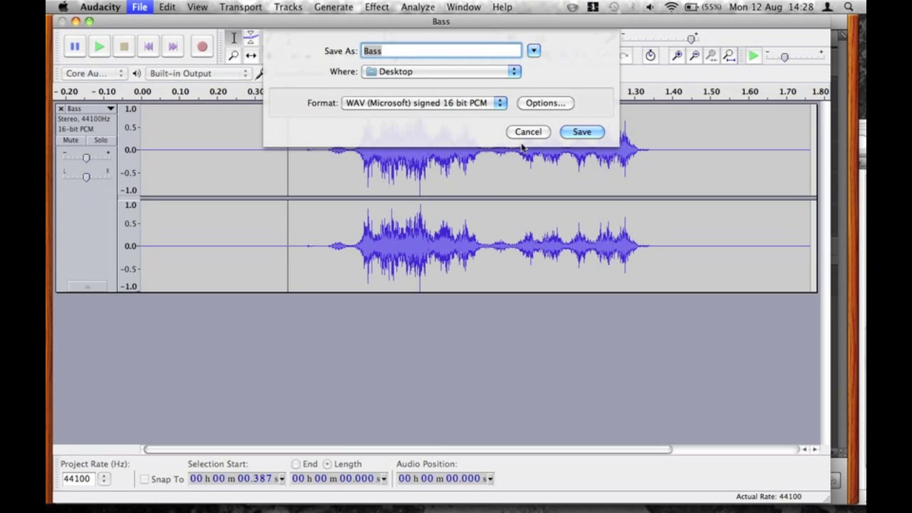
{"action": "left_click", "coordinate": [545, 132]}
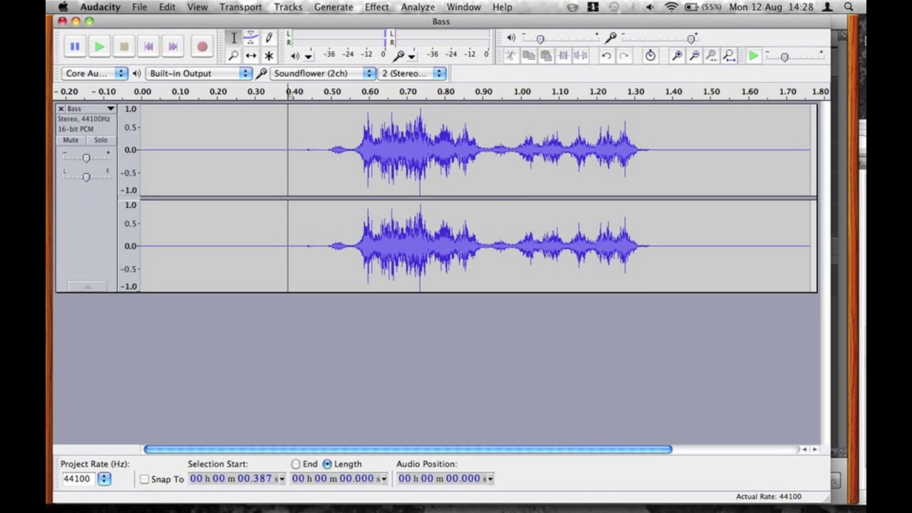
- Switch to GarageBand, solo the Vocoder track instead of Bass, and play it with its effects list shown
{"action": "left_click", "coordinate": [841, 29]}
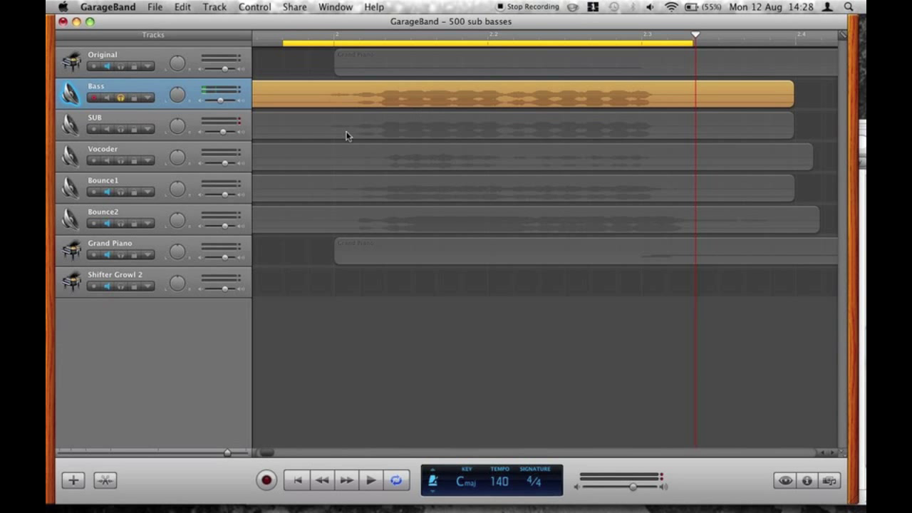
{"action": "left_click", "coordinate": [118, 159]}
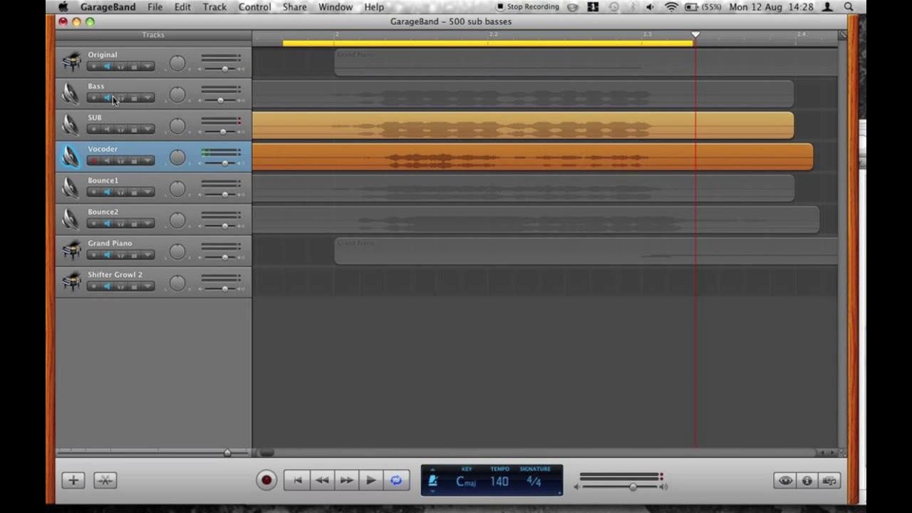
{"action": "left_click", "coordinate": [121, 159]}
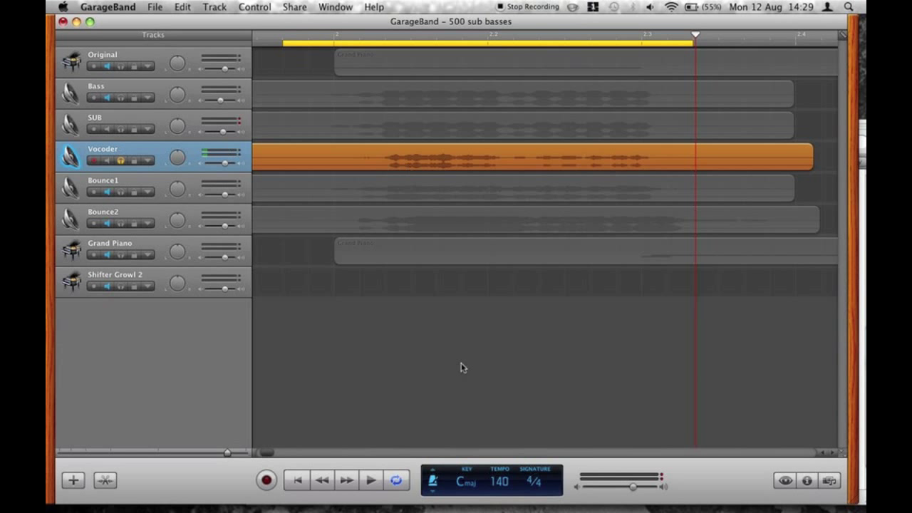
{"action": "left_click", "coordinate": [806, 482]}
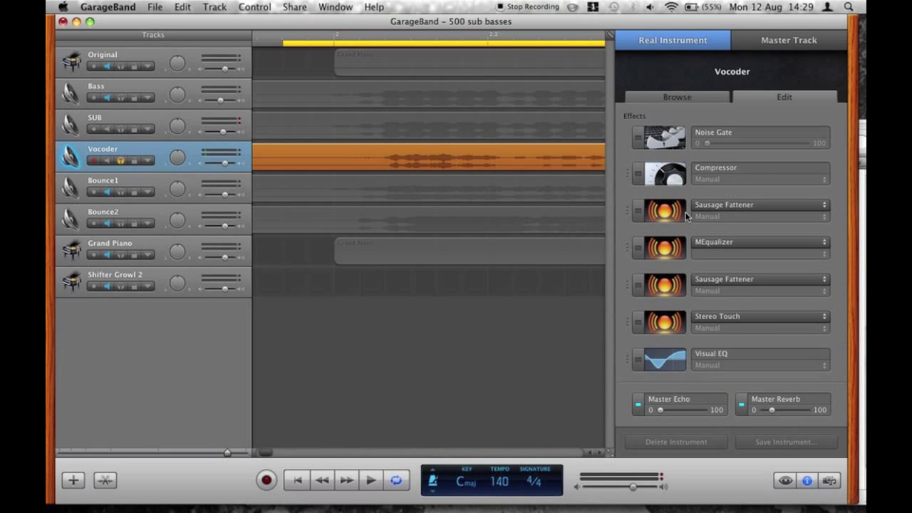
{"action": "key", "text": "space"}
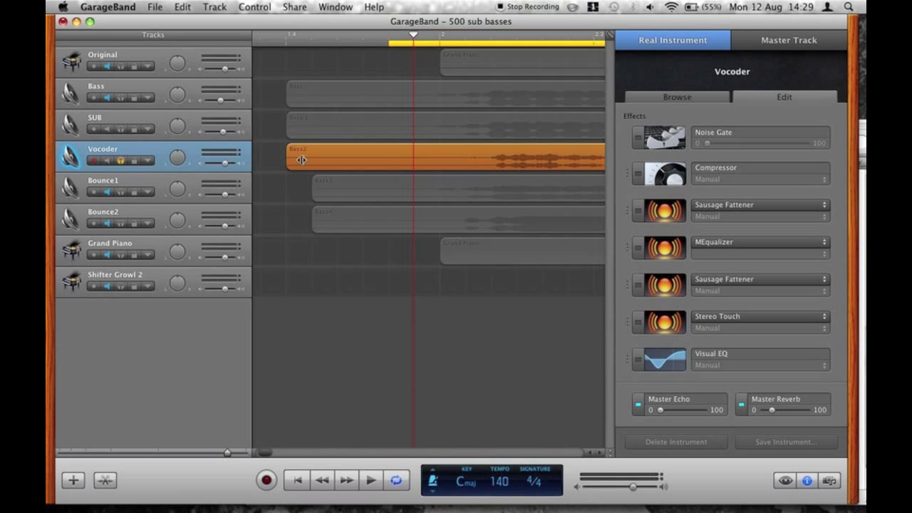
{"action": "scroll", "coordinate": [529, 249], "scroll_direction": "right", "scroll_amount": 5}
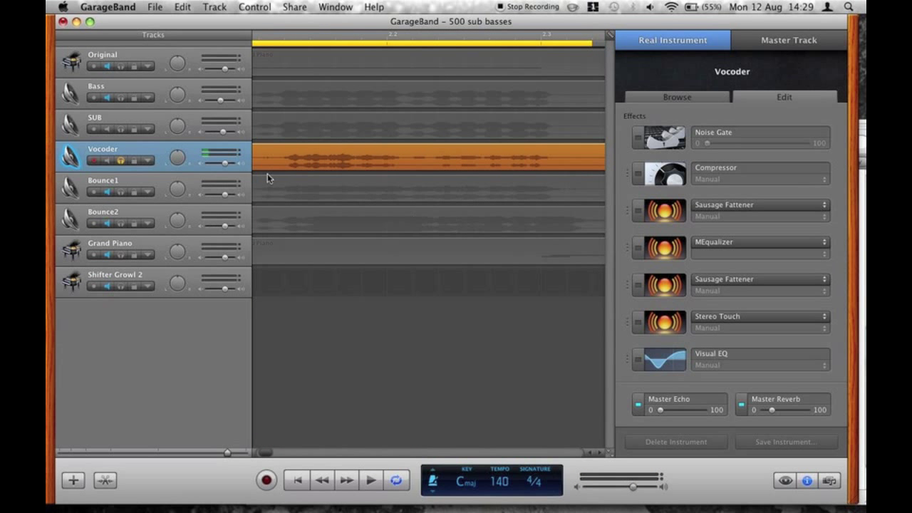
- Turn on the first Sausage Fattener on the Vocoder track and adjust its Color and Fatness
{"action": "left_click", "coordinate": [639, 211]}
{"action": "left_click", "coordinate": [662, 211]}
{"action": "mouse_move", "coordinate": [512, 206]}
{"action": "left_click_drag", "start_coordinate": [513, 206], "coordinate": [513, 203]}
{"action": "mouse_move", "coordinate": [387, 196]}
{"action": "left_click_drag", "start_coordinate": [387, 197], "coordinate": [387, 175]}
- Turn on the Vocoder track's MEqualizer and nudge band 3 slightly lower in gain and frequency
{"action": "left_click", "coordinate": [638, 248]}
{"action": "left_click", "coordinate": [663, 248]}
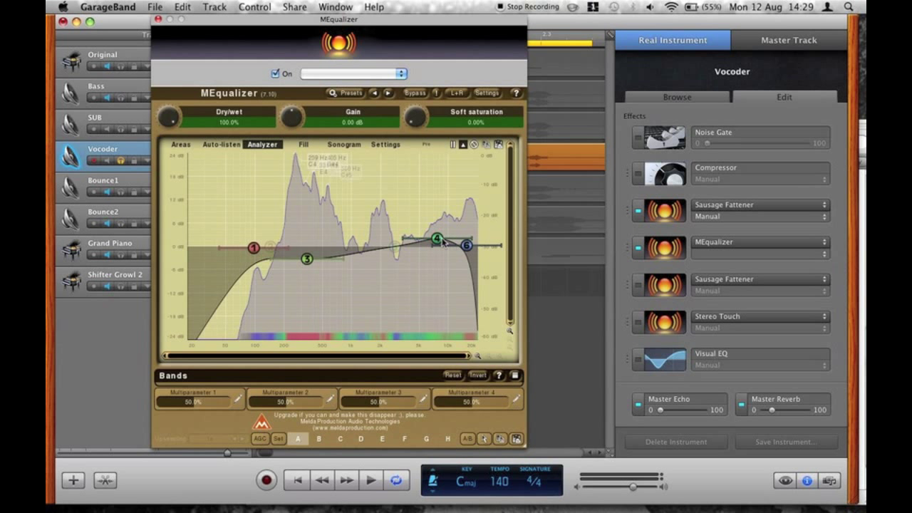
{"action": "left_click_drag", "start_coordinate": [307, 260], "coordinate": [307, 262]}
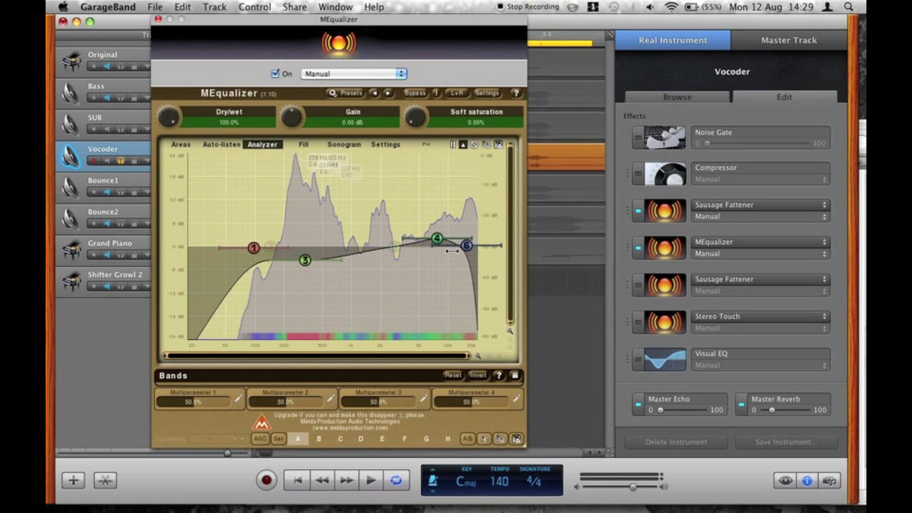
{"action": "left_click", "coordinate": [158, 20]}
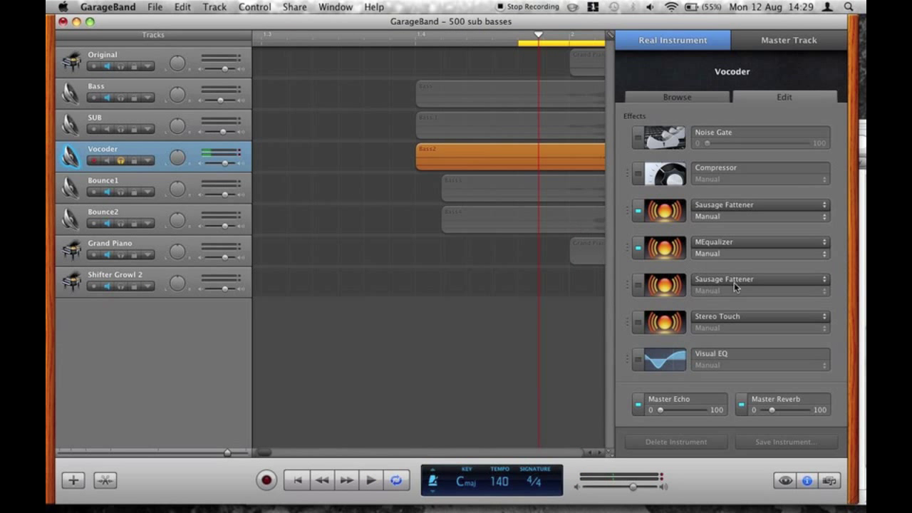
- Turn on the second Sausage Fattener and Stereo Touch on the Vocoder track and review their settings
{"action": "left_click", "coordinate": [638, 286]}
{"action": "left_click", "coordinate": [662, 289]}
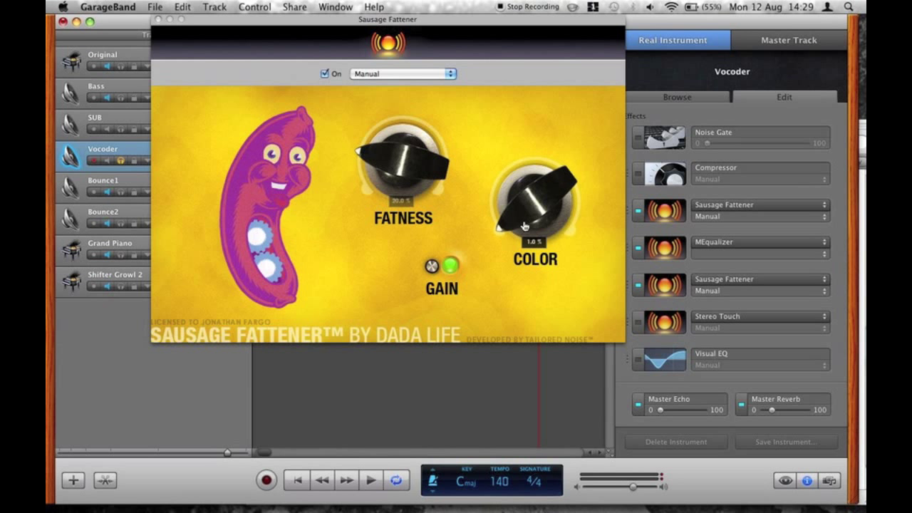
{"action": "left_click", "coordinate": [637, 321]}
{"action": "left_click", "coordinate": [662, 324]}
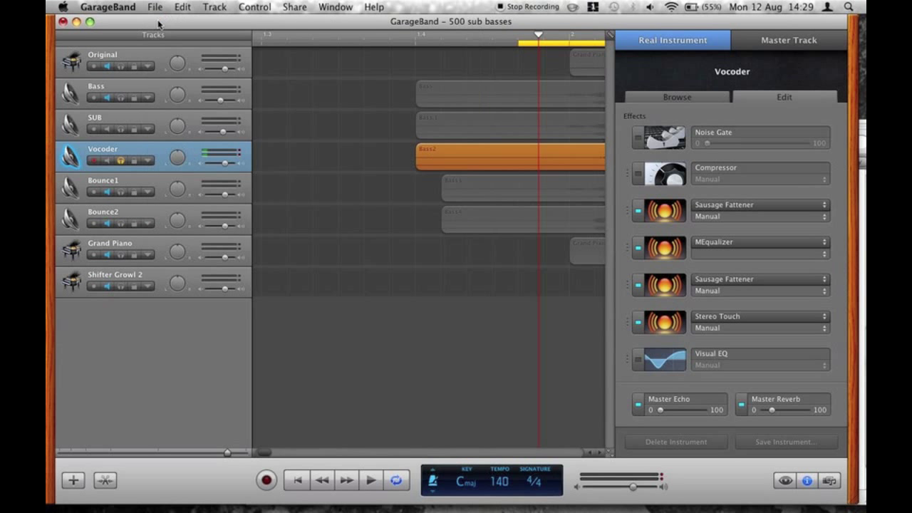
{"action": "left_click", "coordinate": [159, 20]}
- Check the Vocoder track's Visual EQ settings, leaving the effect off
{"action": "scroll", "coordinate": [379, 158], "scroll_direction": "right", "scroll_amount": 5}
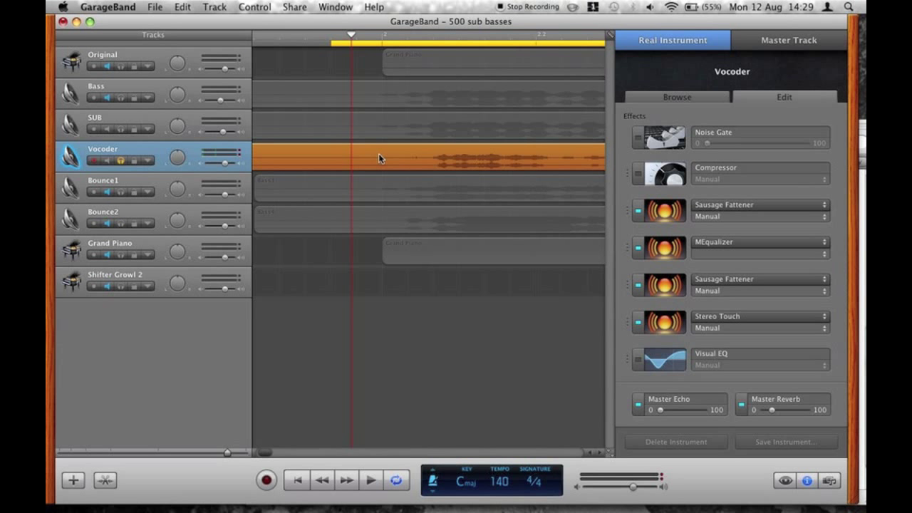
{"action": "scroll", "coordinate": [378, 153], "scroll_direction": "left", "scroll_amount": 3}
{"action": "left_click", "coordinate": [664, 360]}
{"action": "left_click", "coordinate": [160, 21]}
{"action": "scroll", "coordinate": [361, 174], "scroll_direction": "right", "scroll_amount": 4}
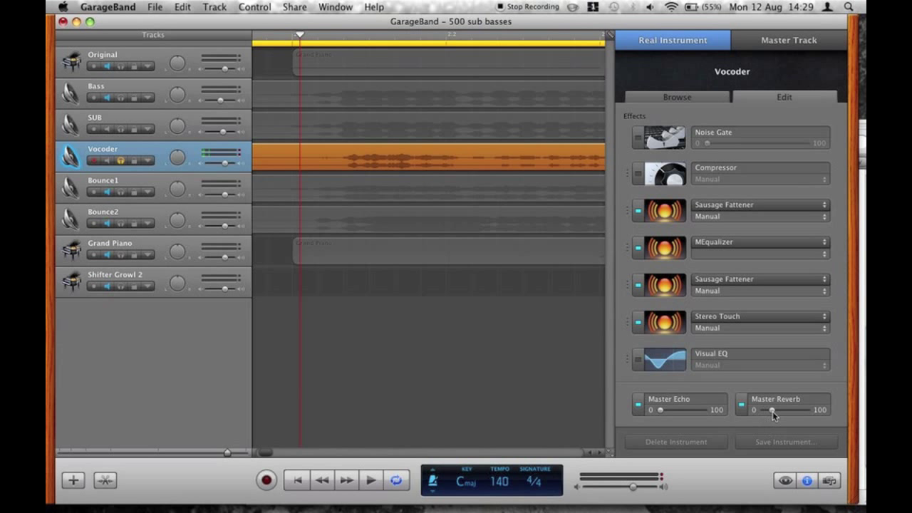
{"action": "scroll", "coordinate": [401, 264], "scroll_direction": "left", "scroll_amount": 3}
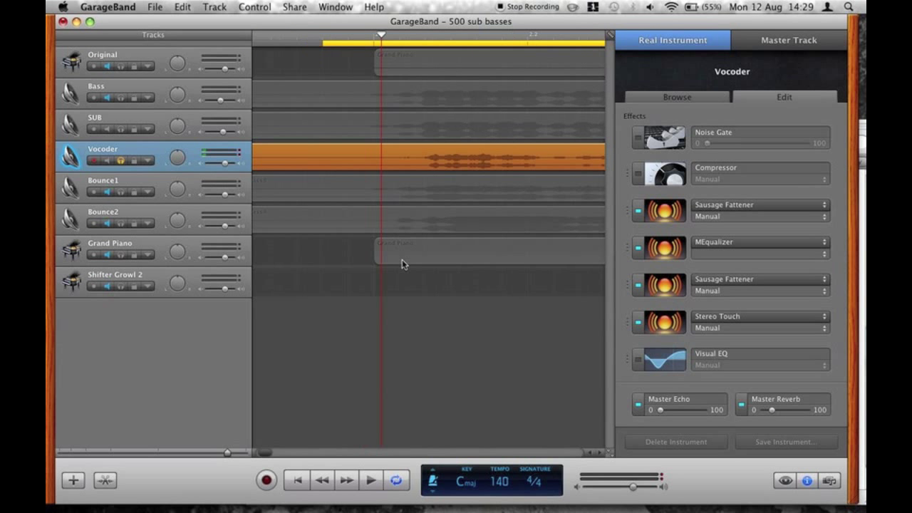
{"action": "scroll", "coordinate": [338, 216], "scroll_direction": "right", "scroll_amount": 4}
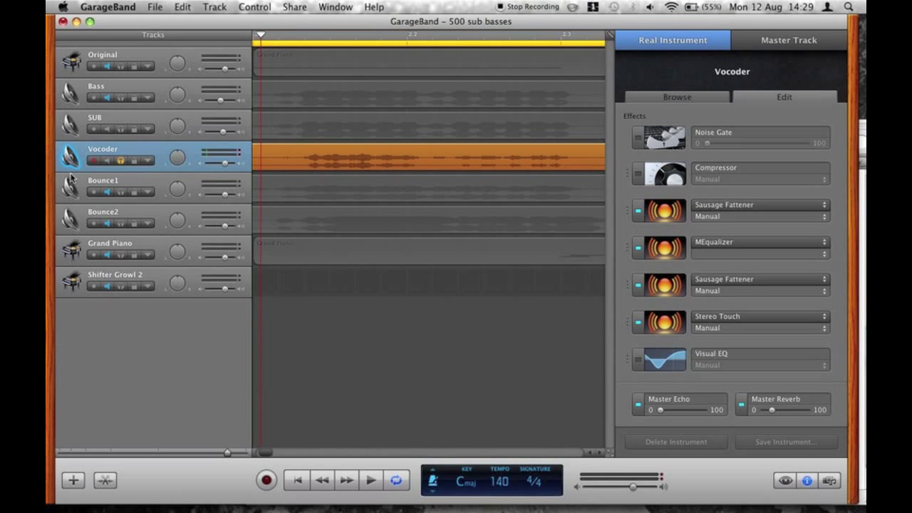
- Solo the Bass and SUB tracks together with Vocoder and reselect the Vocoder track
{"action": "left_click", "coordinate": [110, 87]}
{"action": "left_click", "coordinate": [120, 98]}
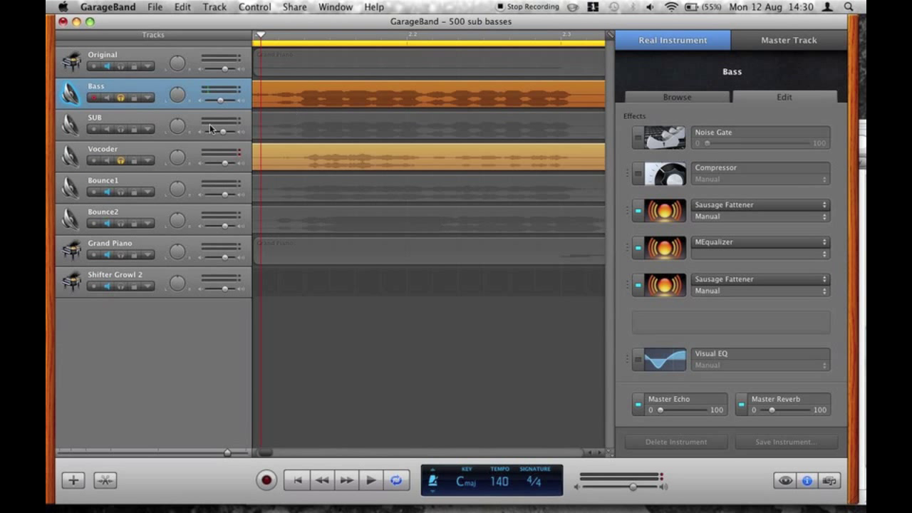
{"action": "left_click", "coordinate": [132, 117]}
{"action": "left_click", "coordinate": [121, 129]}
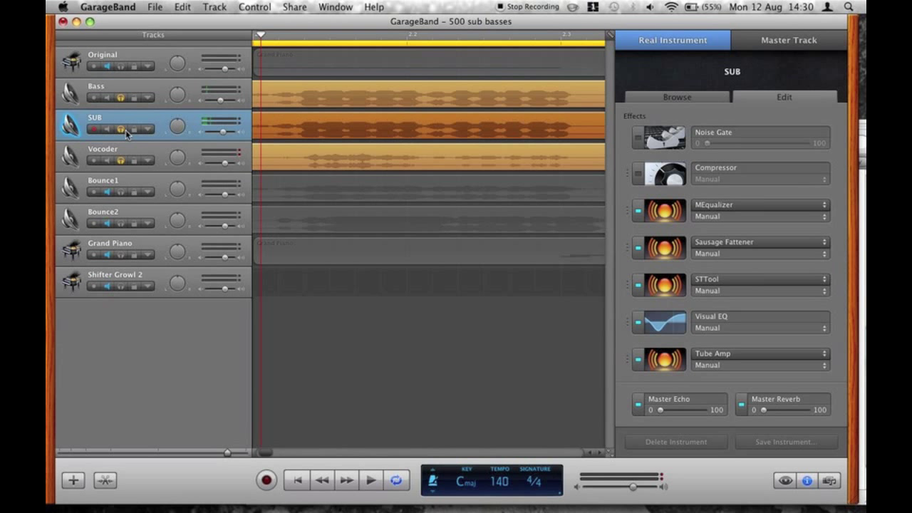
{"action": "left_click", "coordinate": [138, 149]}
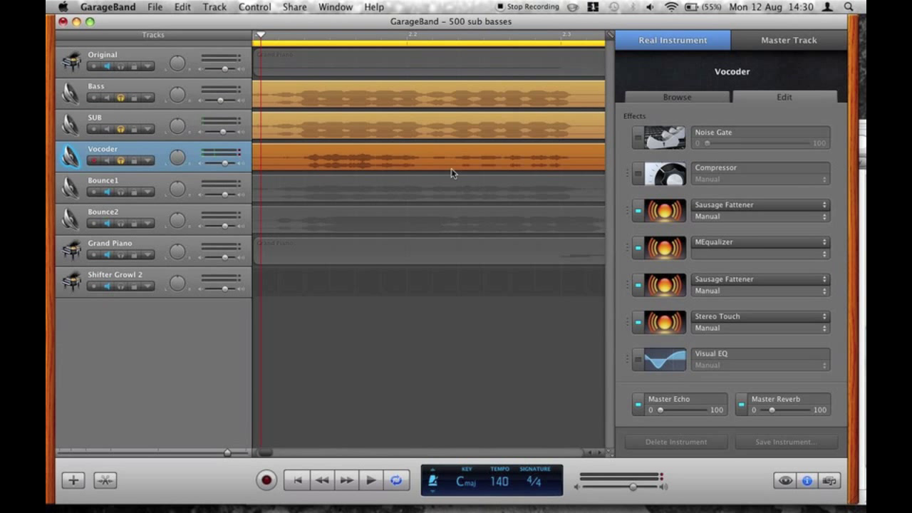
- Raise the system volume and play the soloed Bass, SUB and Vocoder layers together in the cycle region
{"action": "scroll", "coordinate": [450, 173], "scroll_direction": "left", "scroll_amount": 5}
{"action": "scroll", "coordinate": [450, 173], "scroll_direction": "right", "scroll_amount": 5}
{"action": "scroll", "coordinate": [451, 173], "scroll_direction": "left", "scroll_amount": 4}
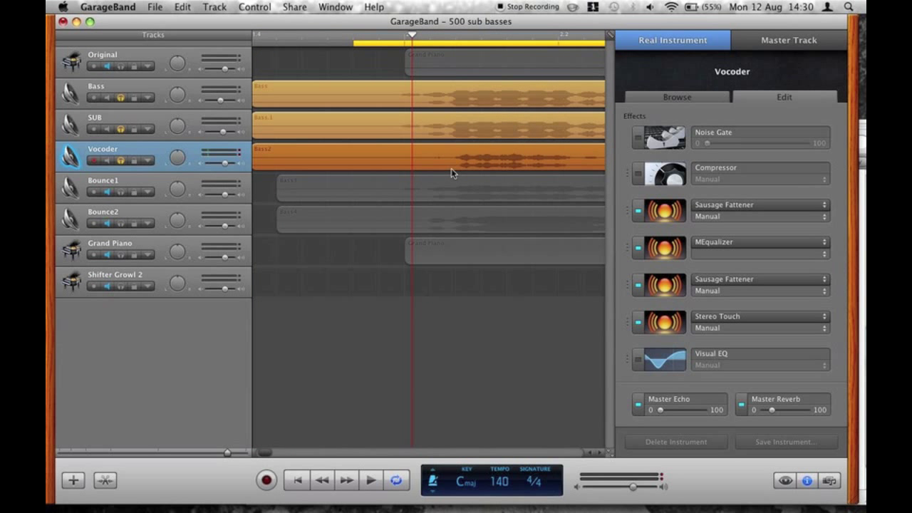
{"action": "left_click", "coordinate": [117, 182]}
{"action": "left_click", "coordinate": [125, 143]}
{"action": "key", "text": "XF86AudioRaiseVolume"}
{"action": "key", "text": "space"}
{"action": "key", "text": "XF86AudioRaiseVolume"}
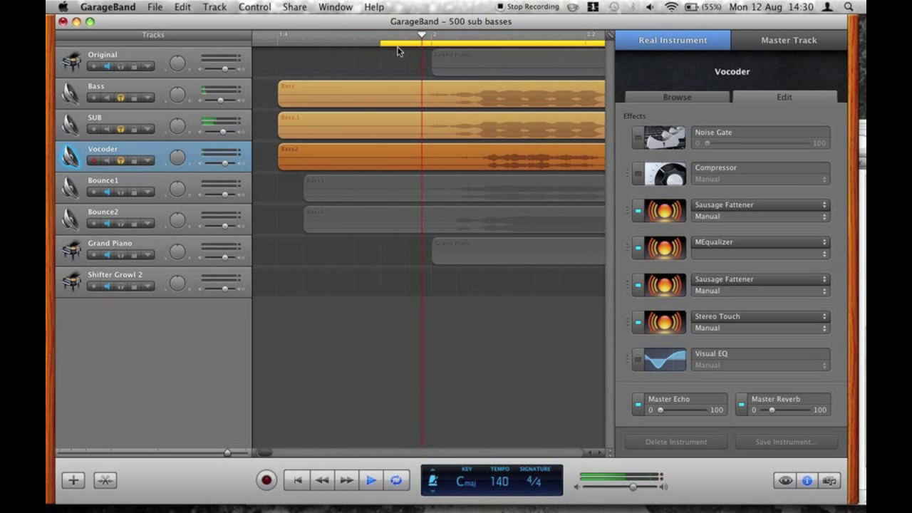
{"action": "key", "text": "space"}
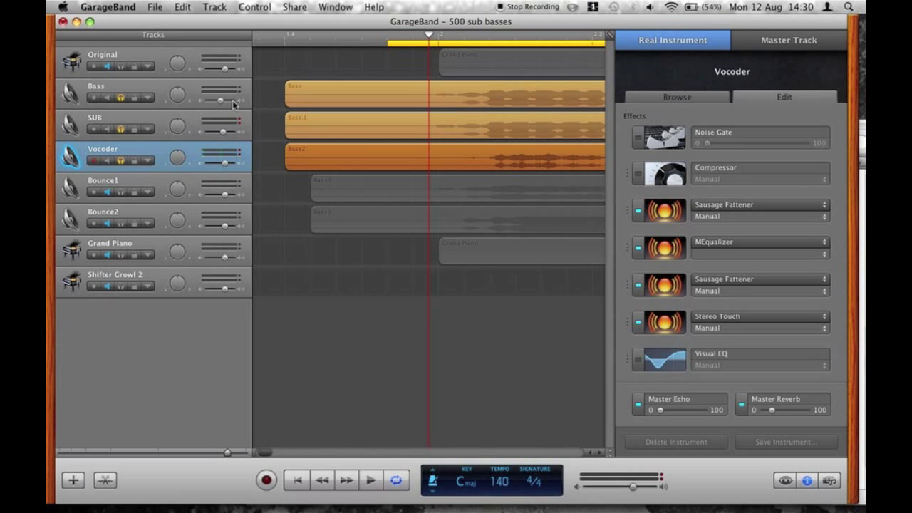
- Check the volume levels of the Vocoder, SUB and Bass tracks, keeping Bass at -5.6 dB
{"action": "left_click", "coordinate": [225, 165]}
{"action": "left_click", "coordinate": [223, 131]}
{"action": "left_click", "coordinate": [220, 102]}
{"action": "left_click", "coordinate": [440, 100]}
{"action": "left_click", "coordinate": [220, 101]}
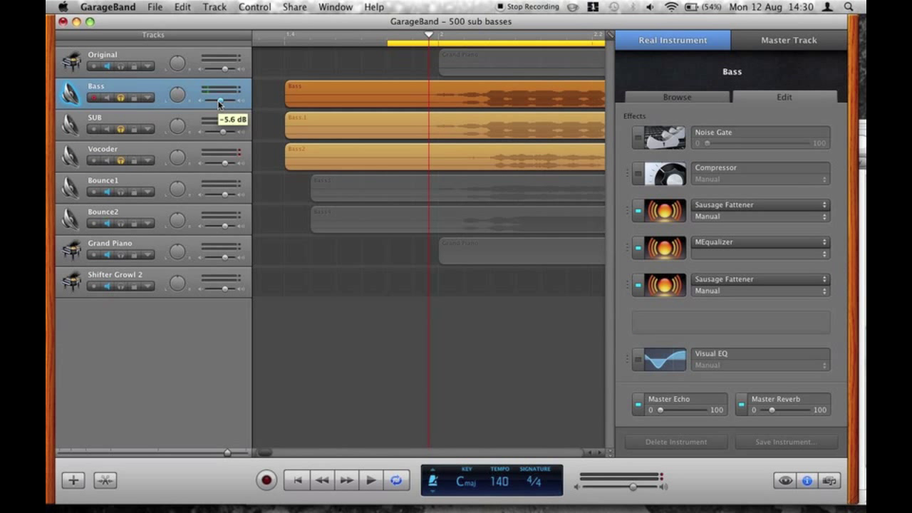
- Play the soloed Bass, SUB and Vocoder layers together once more and stop playback
{"action": "scroll", "coordinate": [314, 132], "scroll_direction": "right", "scroll_amount": 5}
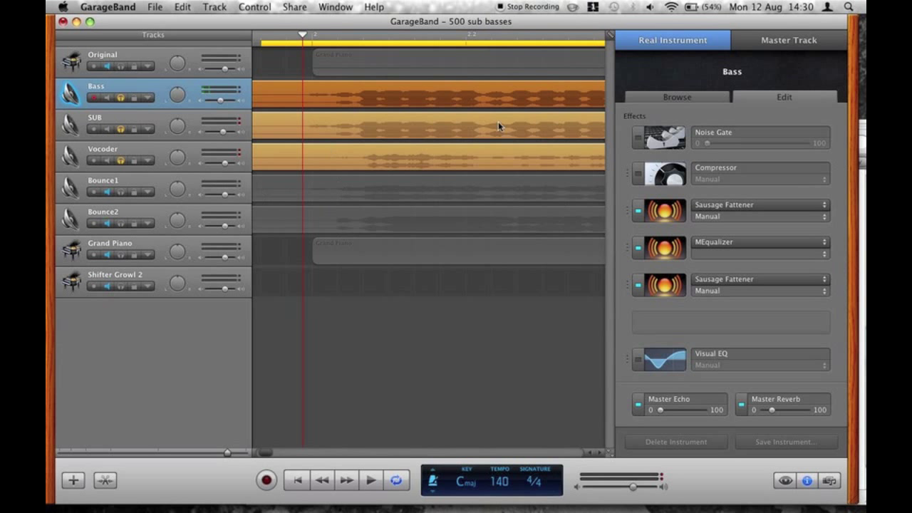
{"action": "scroll", "coordinate": [359, 171], "scroll_direction": "left", "scroll_amount": 6}
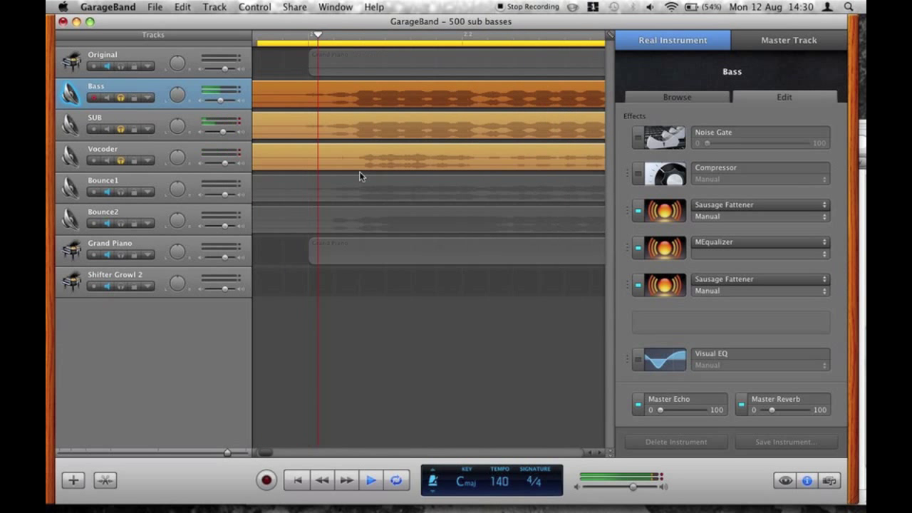
{"action": "key", "text": "space"}
{"action": "scroll", "coordinate": [373, 179], "scroll_direction": "right", "scroll_amount": 7}
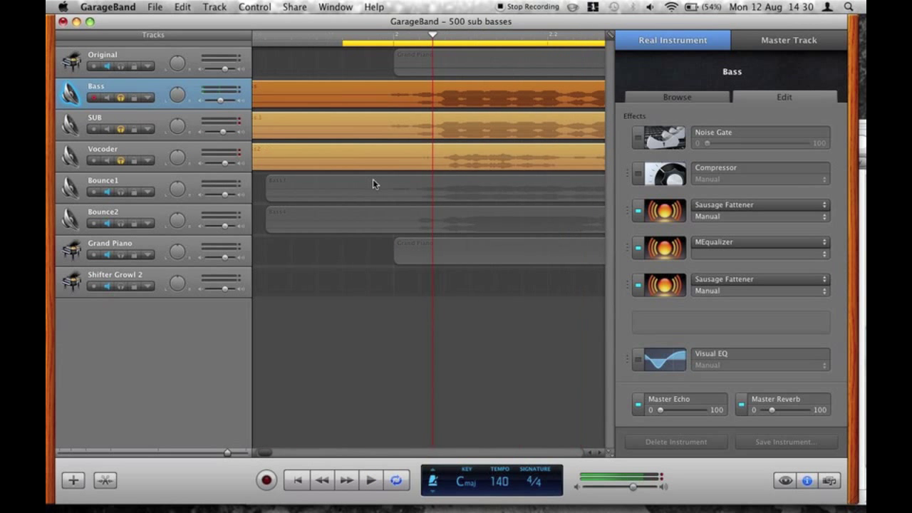
- Unsolo the Bass, SUB and Vocoder tracks, solo Bounce1 and select its region to show its effects
{"action": "left_click", "coordinate": [121, 97]}
{"action": "left_click", "coordinate": [121, 128]}
{"action": "left_click", "coordinate": [120, 161]}
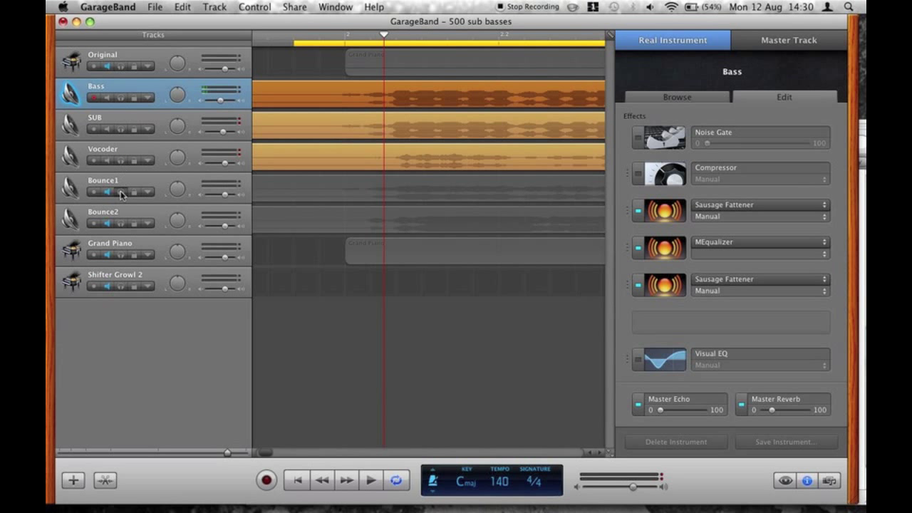
{"action": "left_click", "coordinate": [120, 191]}
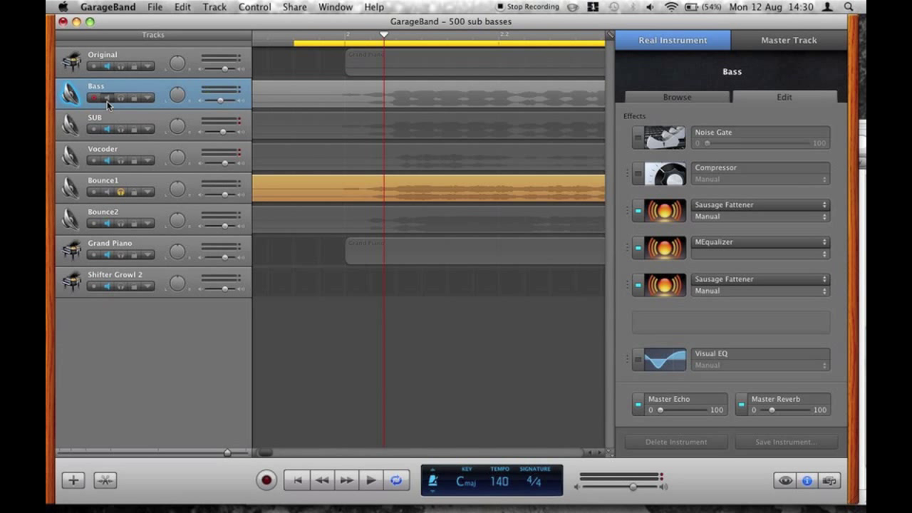
{"action": "left_click", "coordinate": [351, 183]}
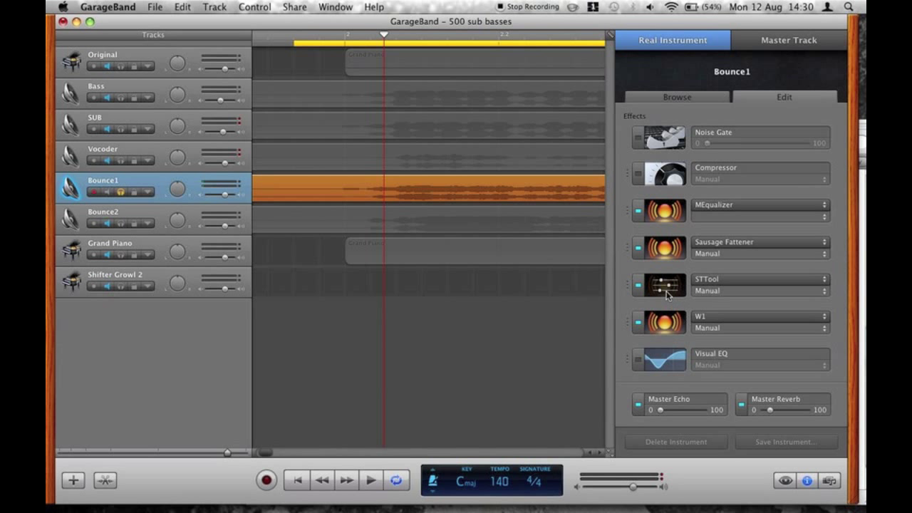
- Open Bounce1's MEqualizer, review the boosted bands and slightly adjust bands 1 and 2
{"action": "left_click", "coordinate": [656, 200]}
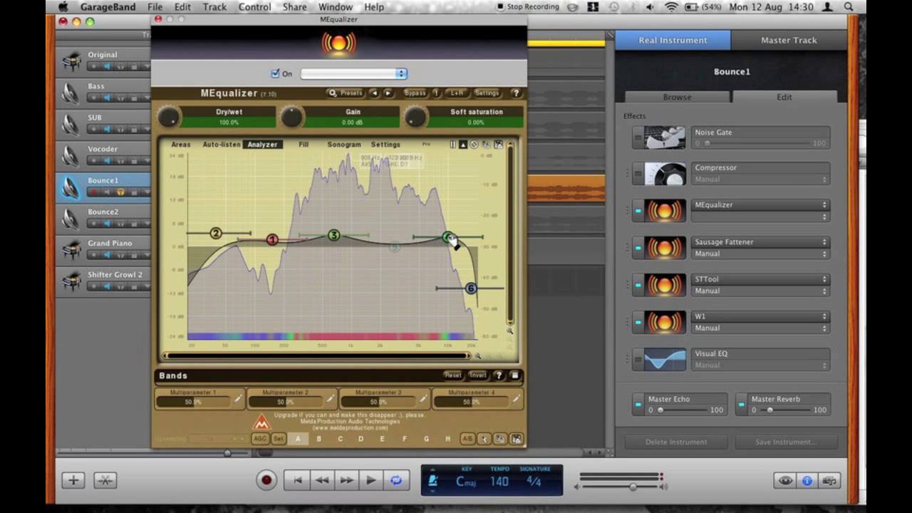
{"action": "left_click", "coordinate": [336, 238]}
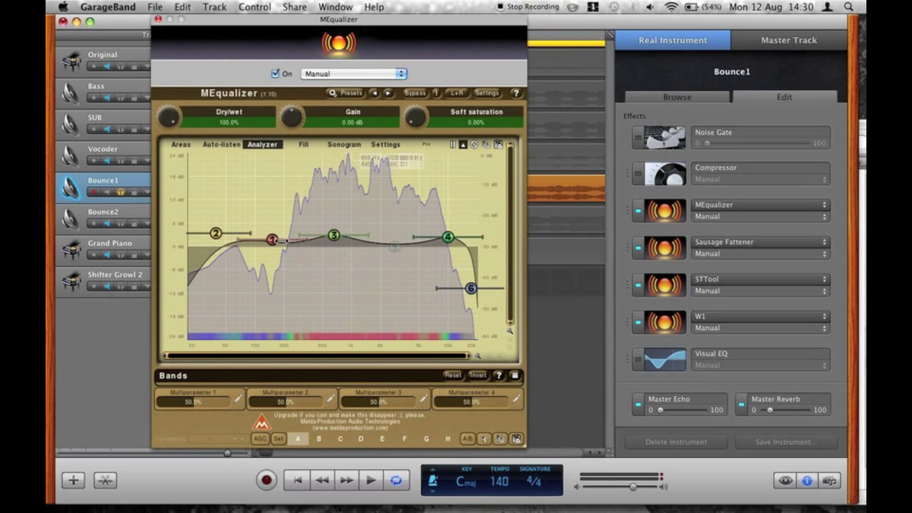
{"action": "left_click_drag", "start_coordinate": [278, 242], "coordinate": [272, 240]}
{"action": "left_click_drag", "start_coordinate": [217, 235], "coordinate": [216, 236]}
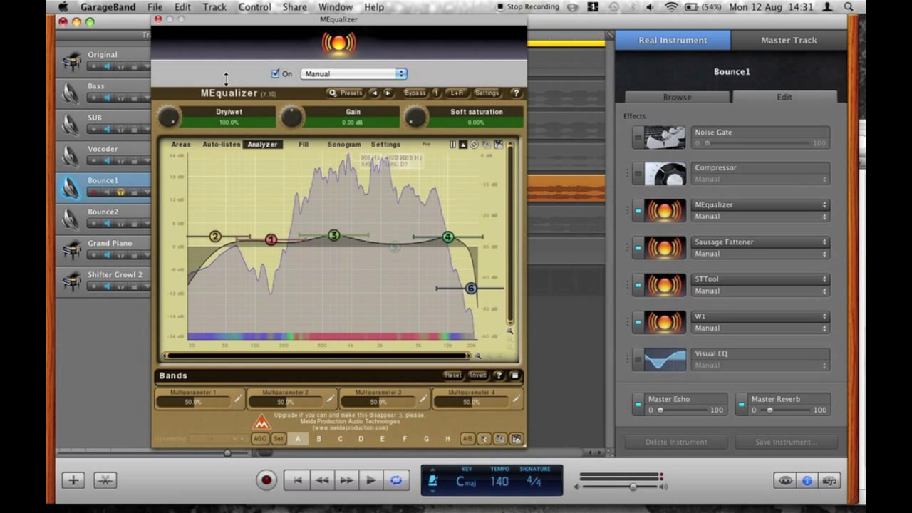
- Open Bounce1's Sausage Fattener and go over its settings
{"action": "left_click", "coordinate": [665, 248]}
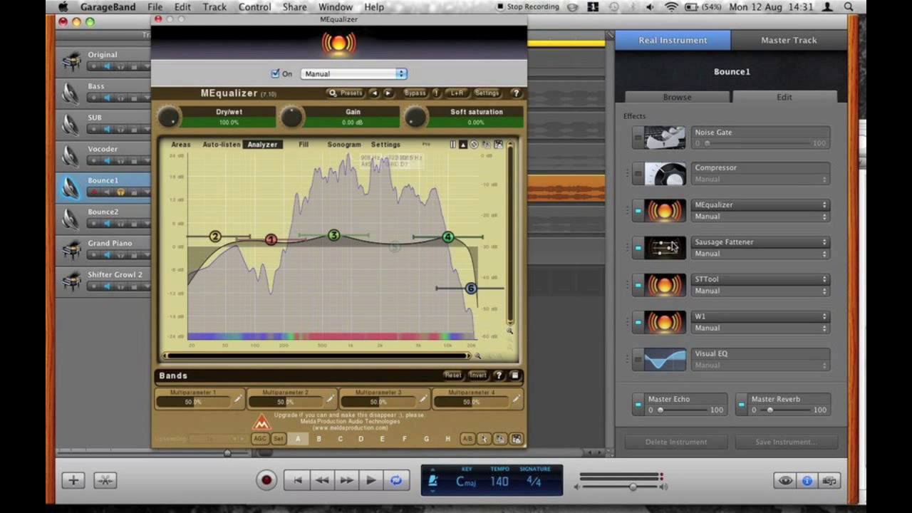
{"action": "left_click_drag", "start_coordinate": [522, 198], "coordinate": [483, 211]}
{"action": "left_click_drag", "start_coordinate": [402, 162], "coordinate": [403, 171]}
- Widen Bounce1's stereo image to a width of 0.46 dB in STTool and play the track to check it
{"action": "left_click", "coordinate": [666, 284]}
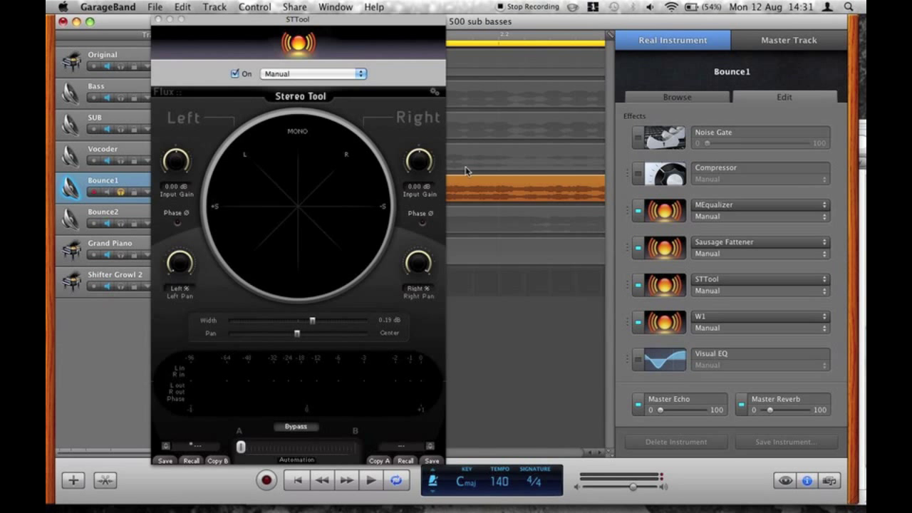
{"action": "left_click_drag", "start_coordinate": [313, 321], "coordinate": [320, 328]}
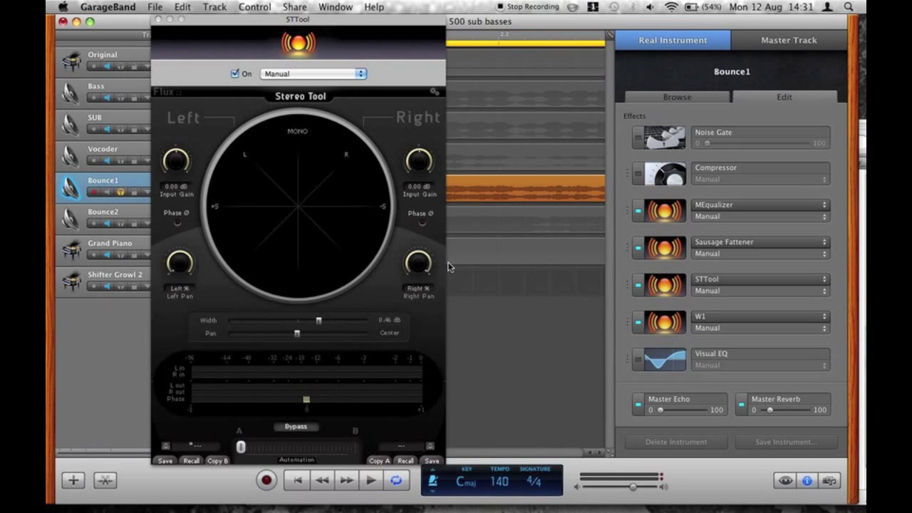
{"action": "key", "text": "space"}
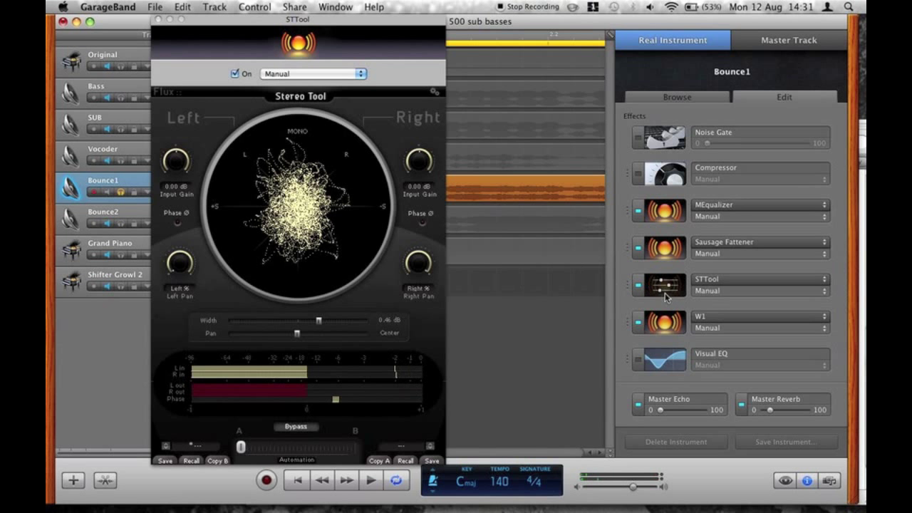
- Review the threshold, ceiling and release of Bounce1's W1 limiter and close its window
{"action": "left_click", "coordinate": [664, 322]}
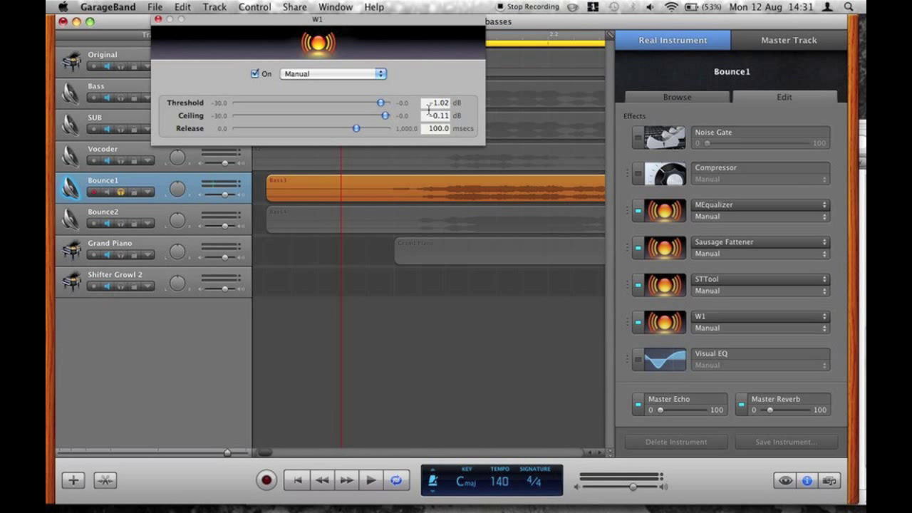
{"action": "left_click_drag", "start_coordinate": [318, 30], "coordinate": [426, 274]}
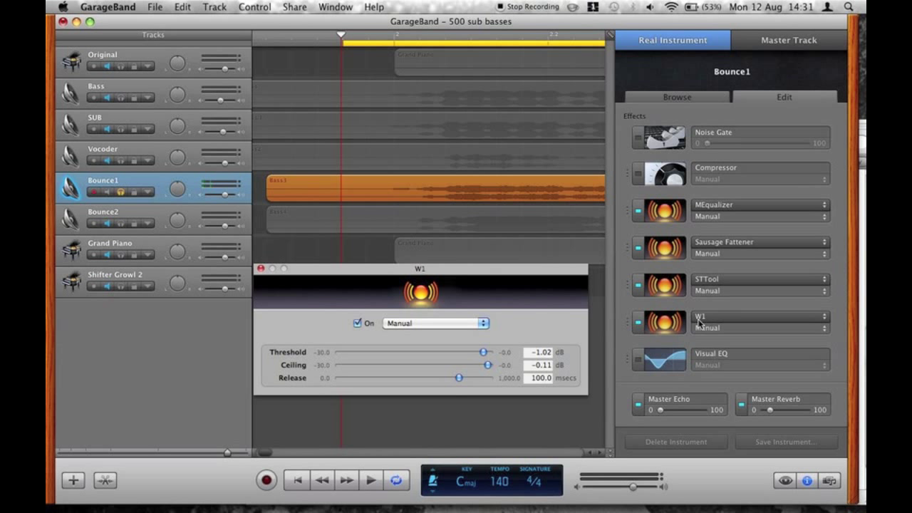
{"action": "left_click", "coordinate": [261, 269]}
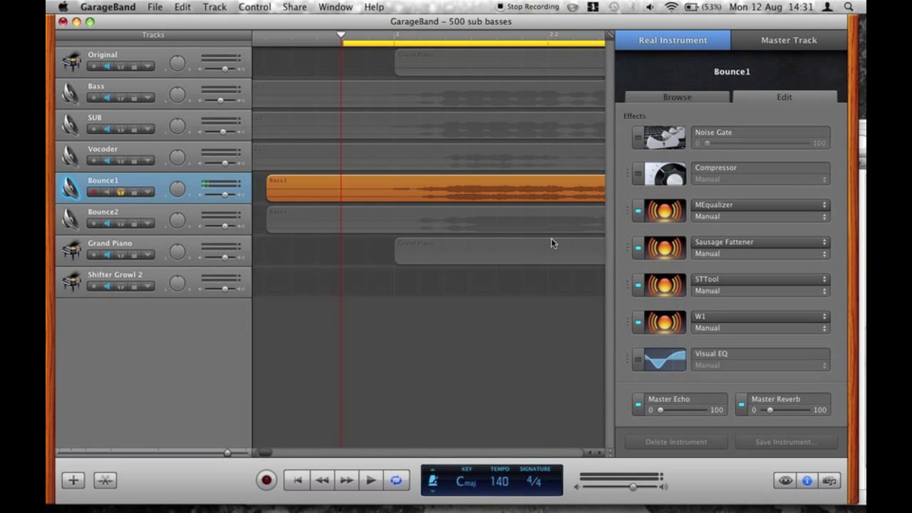
- Listen to the soloed Bounce1 track with its effects in the cycle region
{"action": "scroll", "coordinate": [307, 206], "scroll_direction": "left", "scroll_amount": 2}
{"action": "scroll", "coordinate": [307, 206], "scroll_direction": "right", "scroll_amount": 5}
{"action": "scroll", "coordinate": [307, 206], "scroll_direction": "left", "scroll_amount": 5}
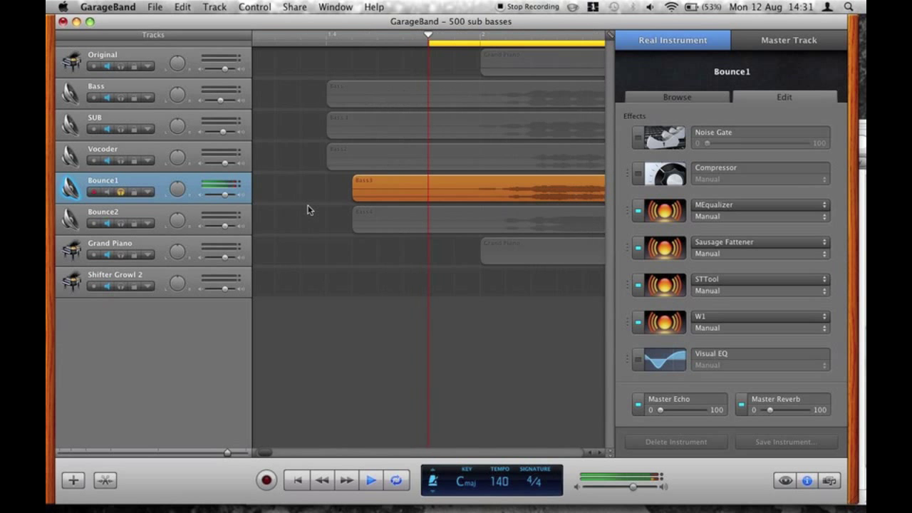
{"action": "scroll", "coordinate": [307, 207], "scroll_direction": "right", "scroll_amount": 3}
{"action": "scroll", "coordinate": [316, 234], "scroll_direction": "right", "scroll_amount": 3}
- Unsolo Bounce1, solo and select Bounce2, and play it in the cycle region
{"action": "left_click", "coordinate": [121, 192]}
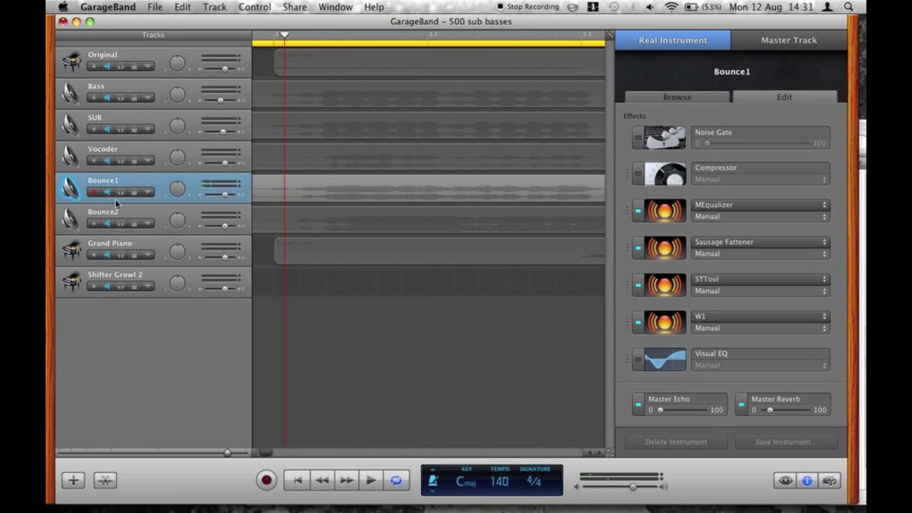
{"action": "left_click", "coordinate": [121, 224]}
{"action": "left_click", "coordinate": [161, 231]}
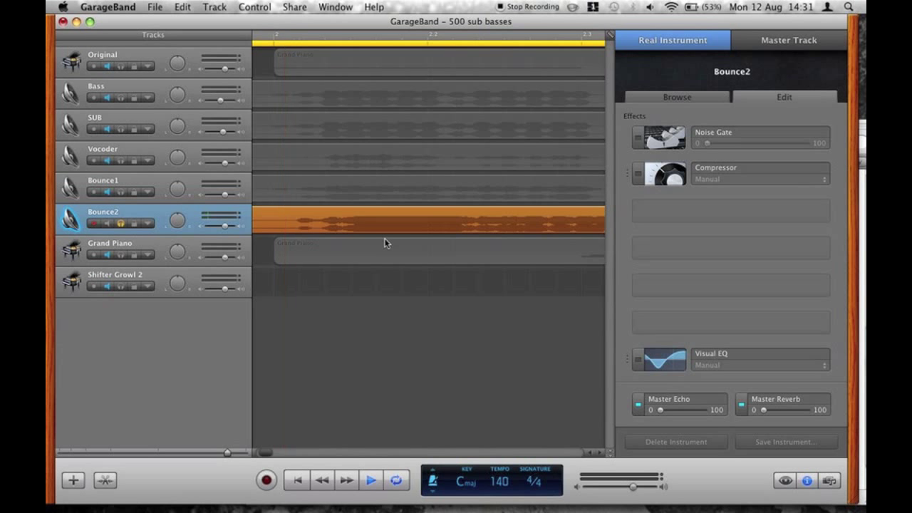
{"action": "key", "text": "space"}
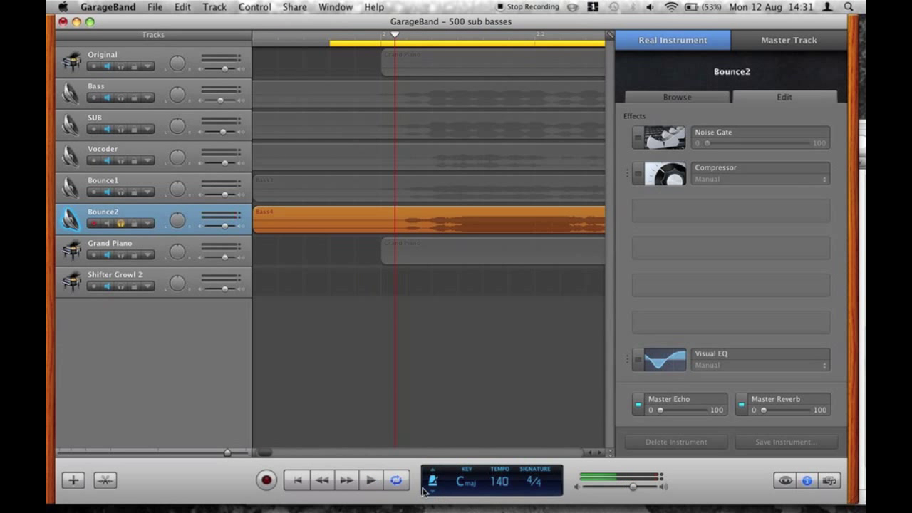
- Turn off the cycle region and hide the track info pane to show the full Bounce2 region
{"action": "left_click", "coordinate": [399, 481]}
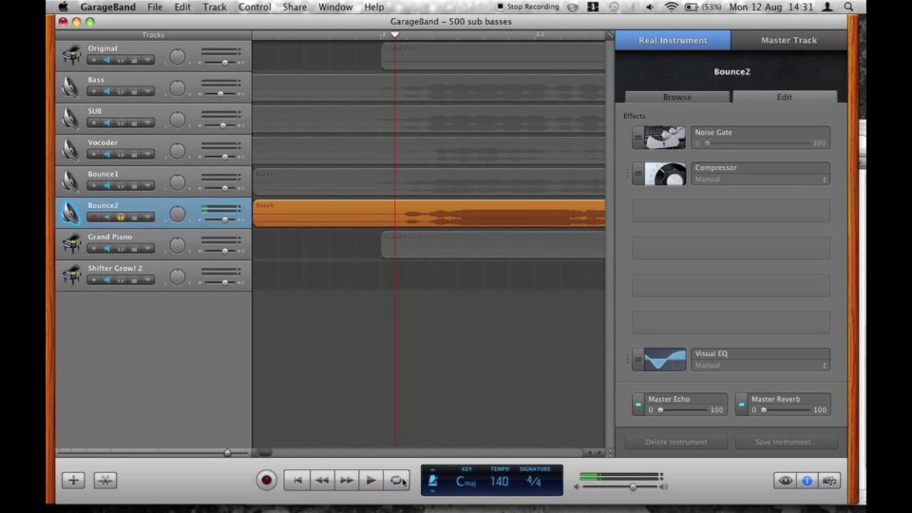
{"action": "left_click", "coordinate": [807, 481]}
{"action": "scroll", "coordinate": [361, 212], "scroll_direction": "right", "scroll_amount": 3}
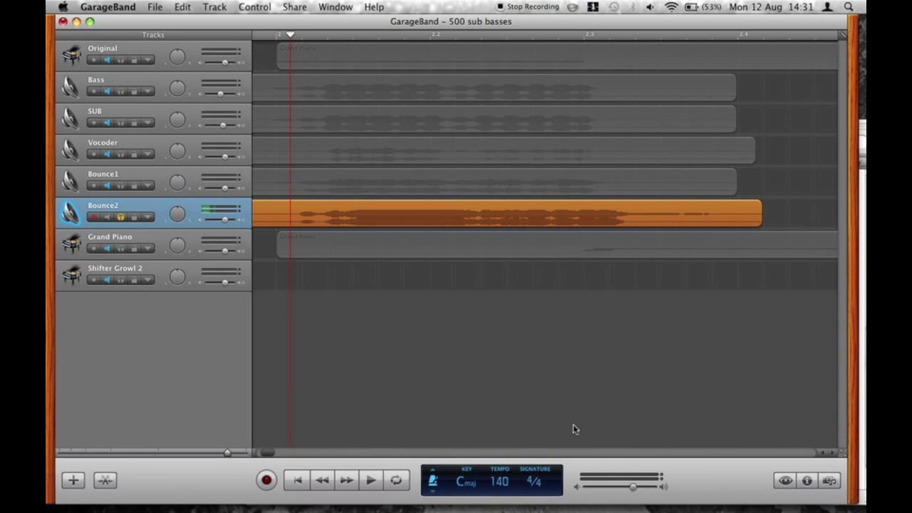
{"action": "scroll", "coordinate": [486, 283], "scroll_direction": "left", "scroll_amount": 2}
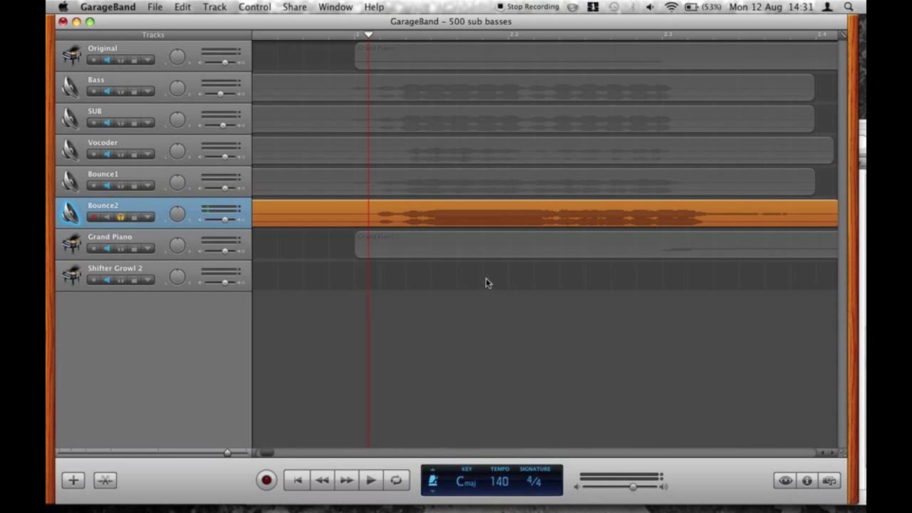